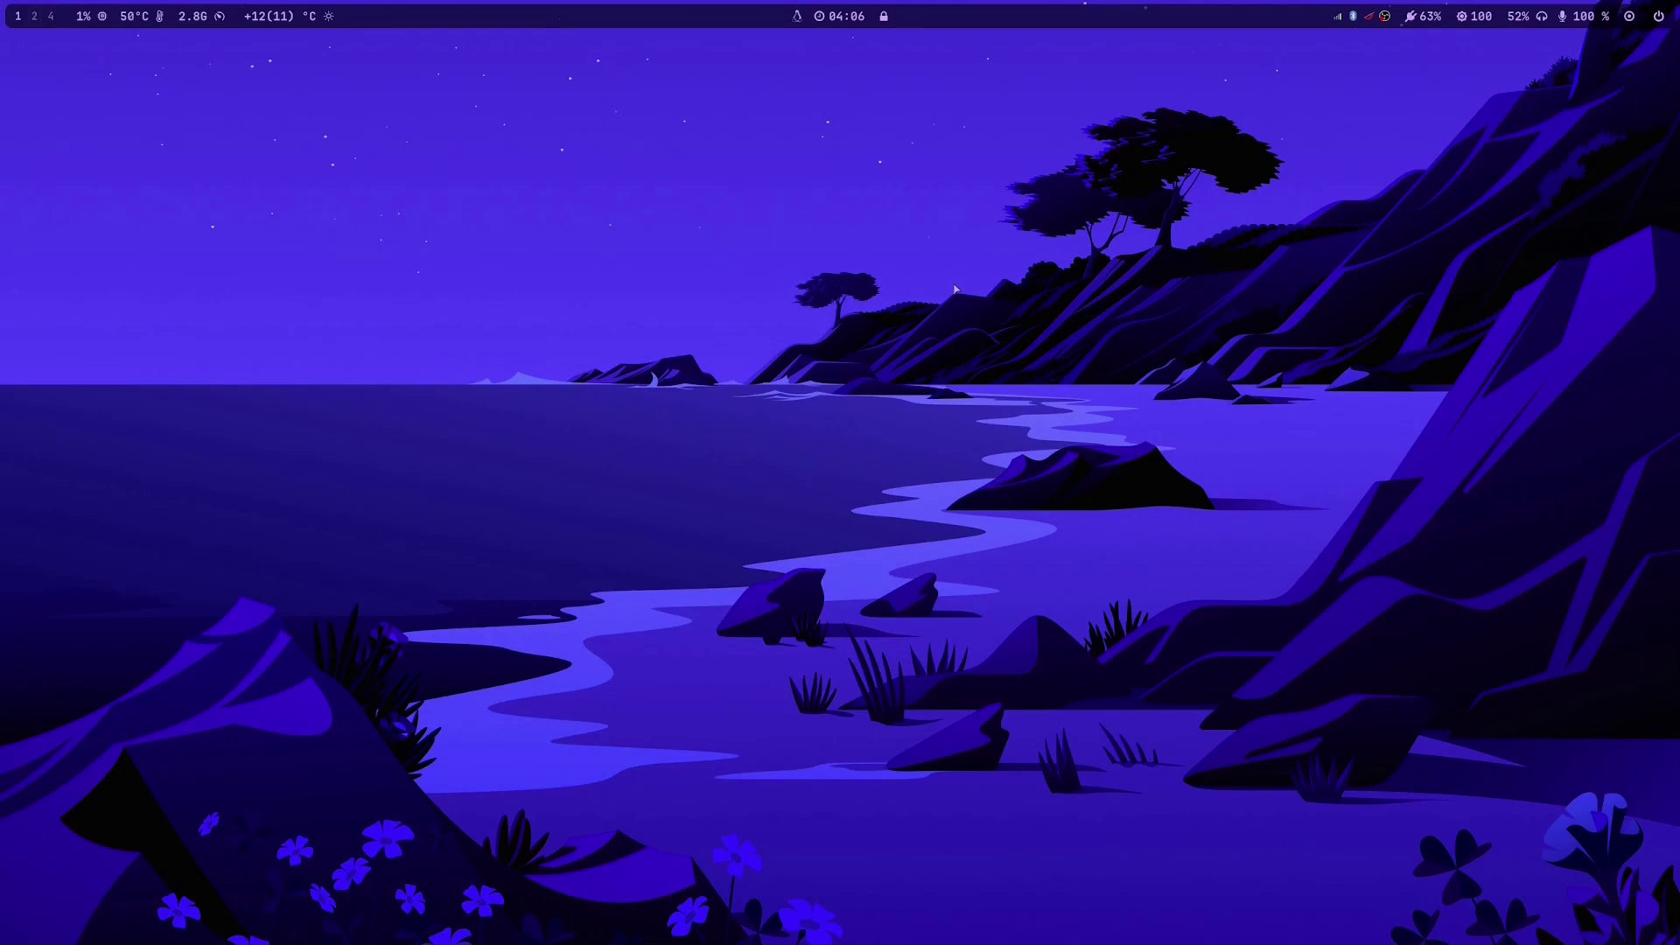
Show the /home/ja/ home folder in Thunar, then toggle the desktop to light mode and back to dark.
key(super+e)
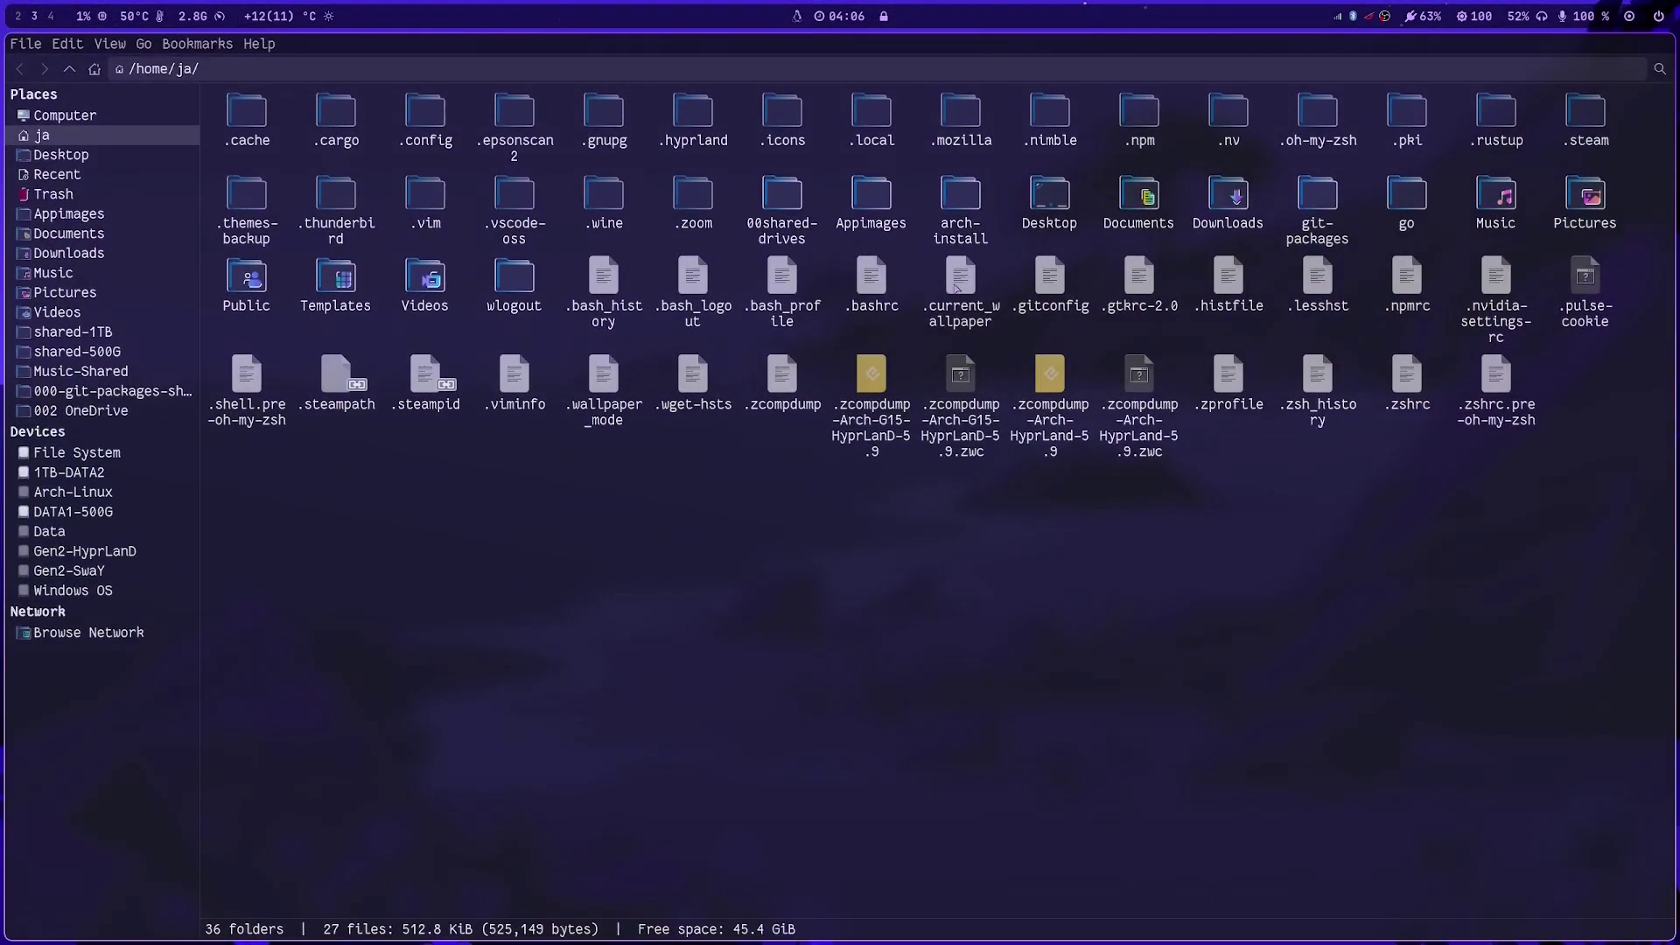
click(69, 118)
click(44, 135)
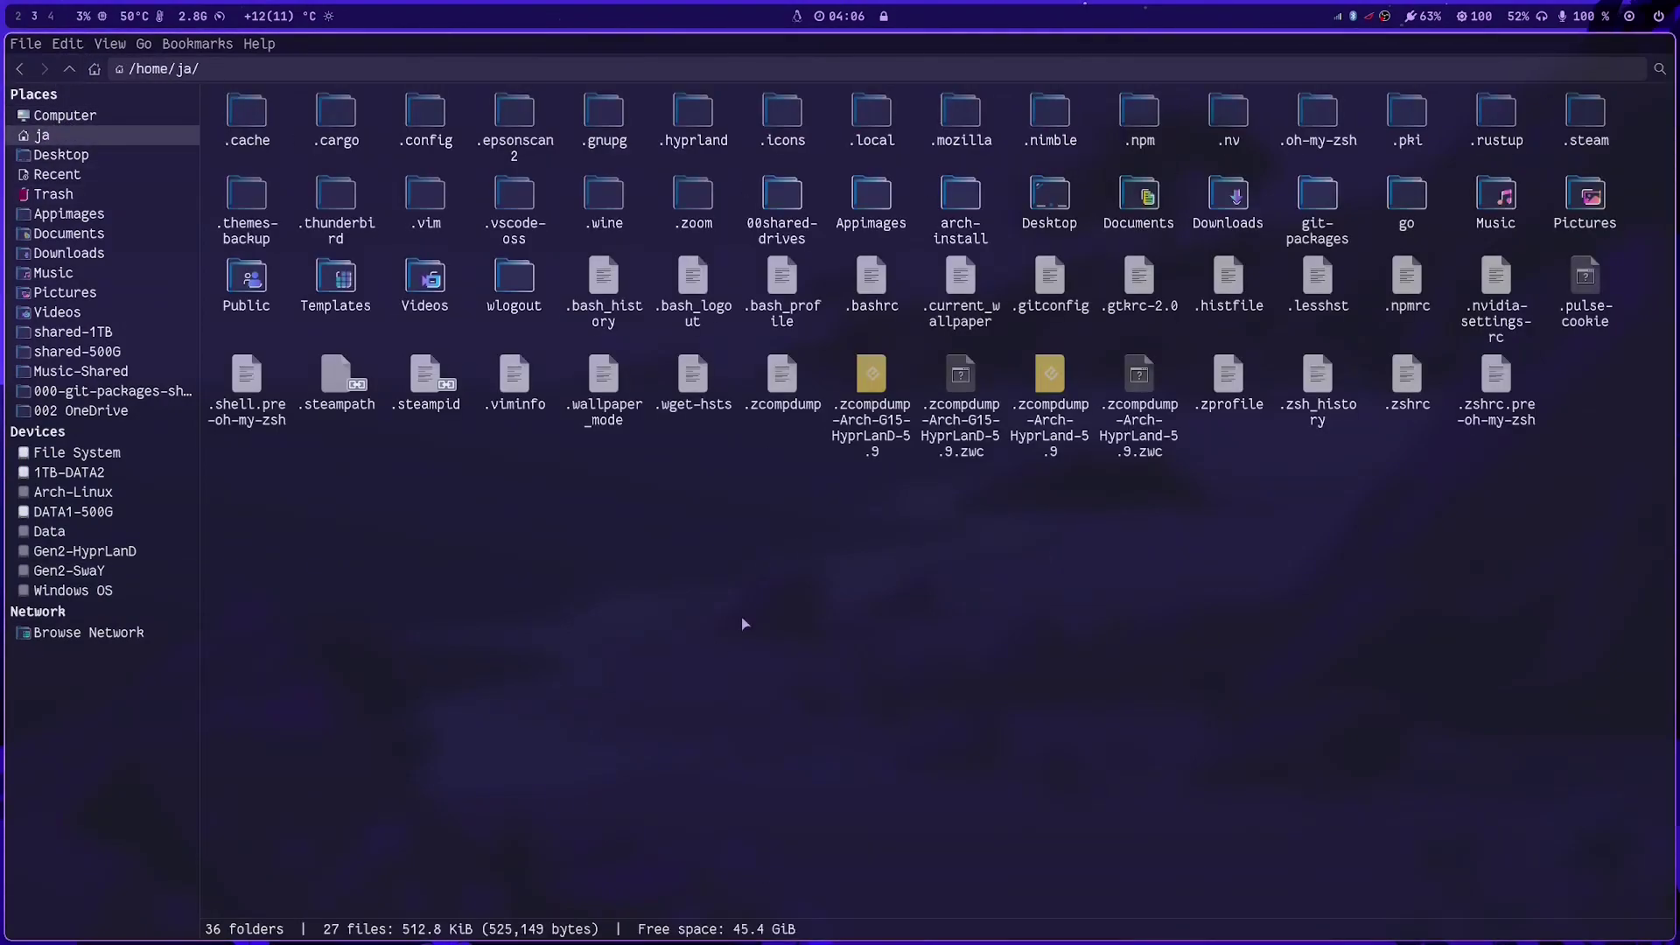
click(1631, 19)
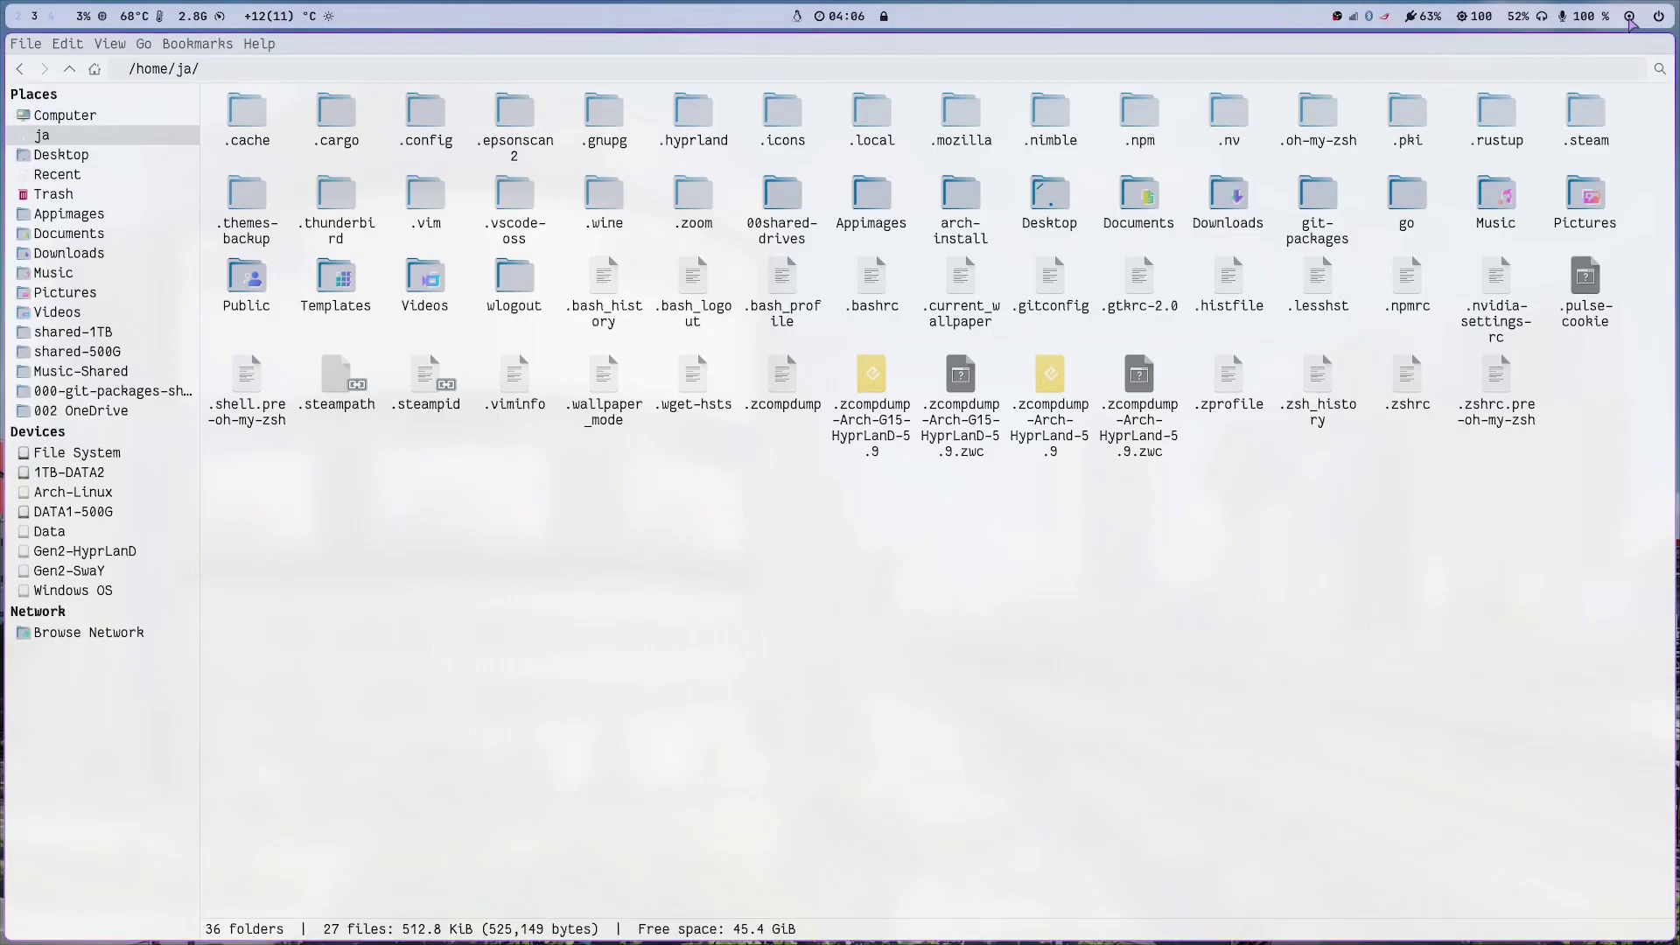
click(1630, 19)
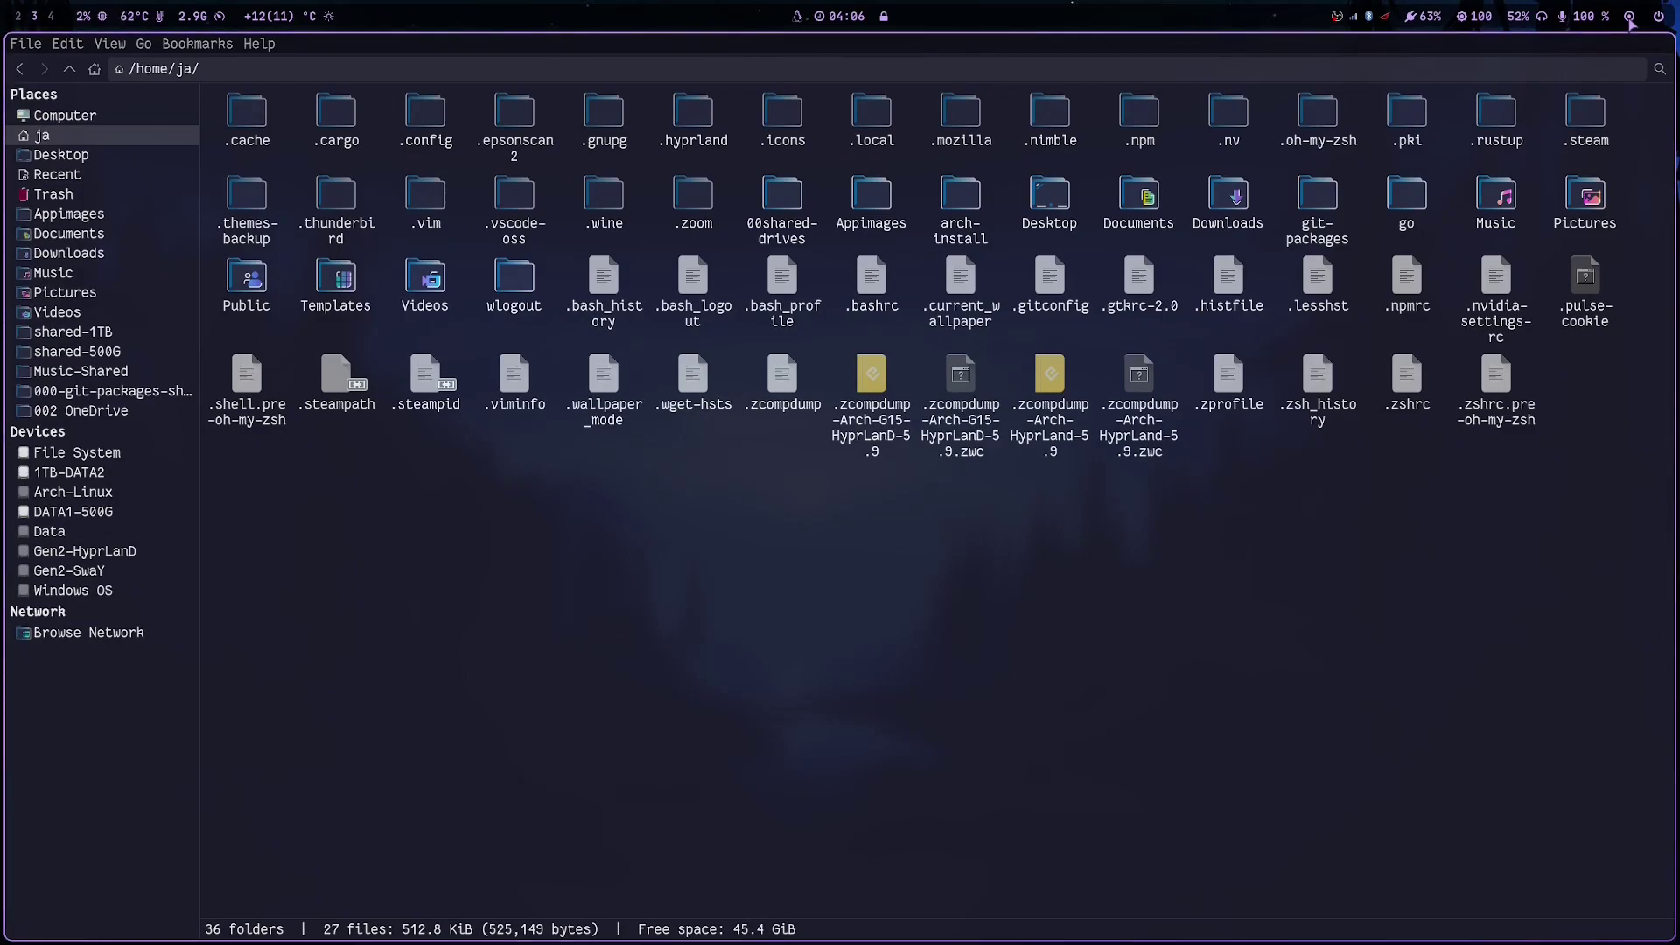
Launch nwg-look, set the Font text scaling factor to 1.25, apply it, and close the window.
click(1631, 19)
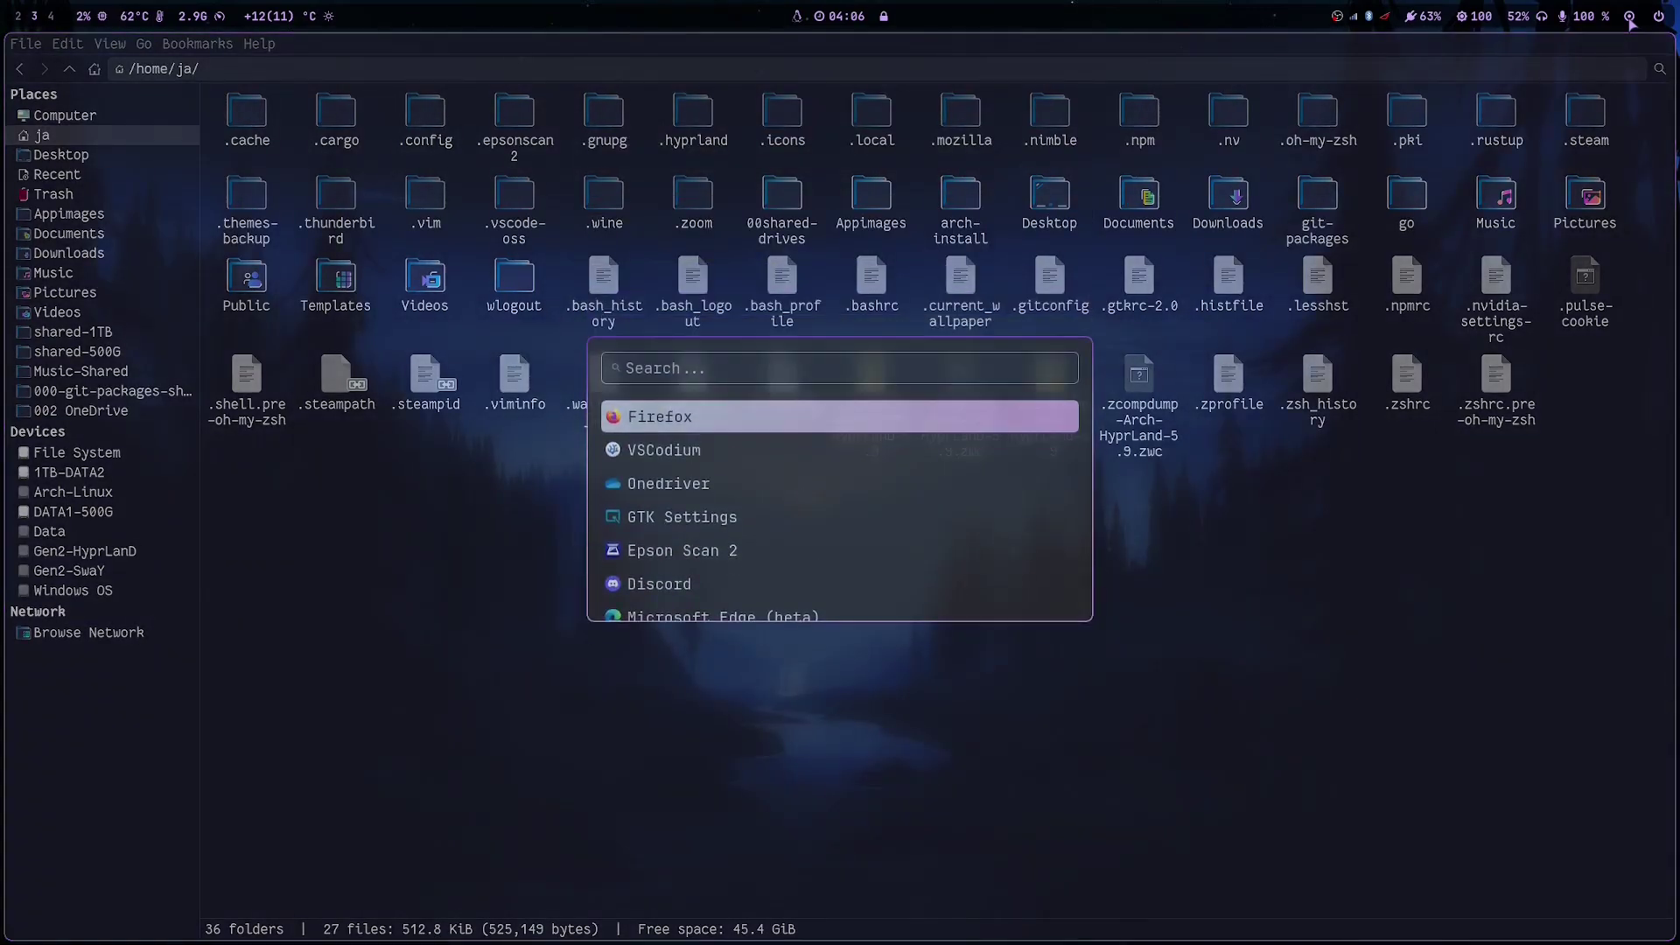
text(nwg)
key(Return)
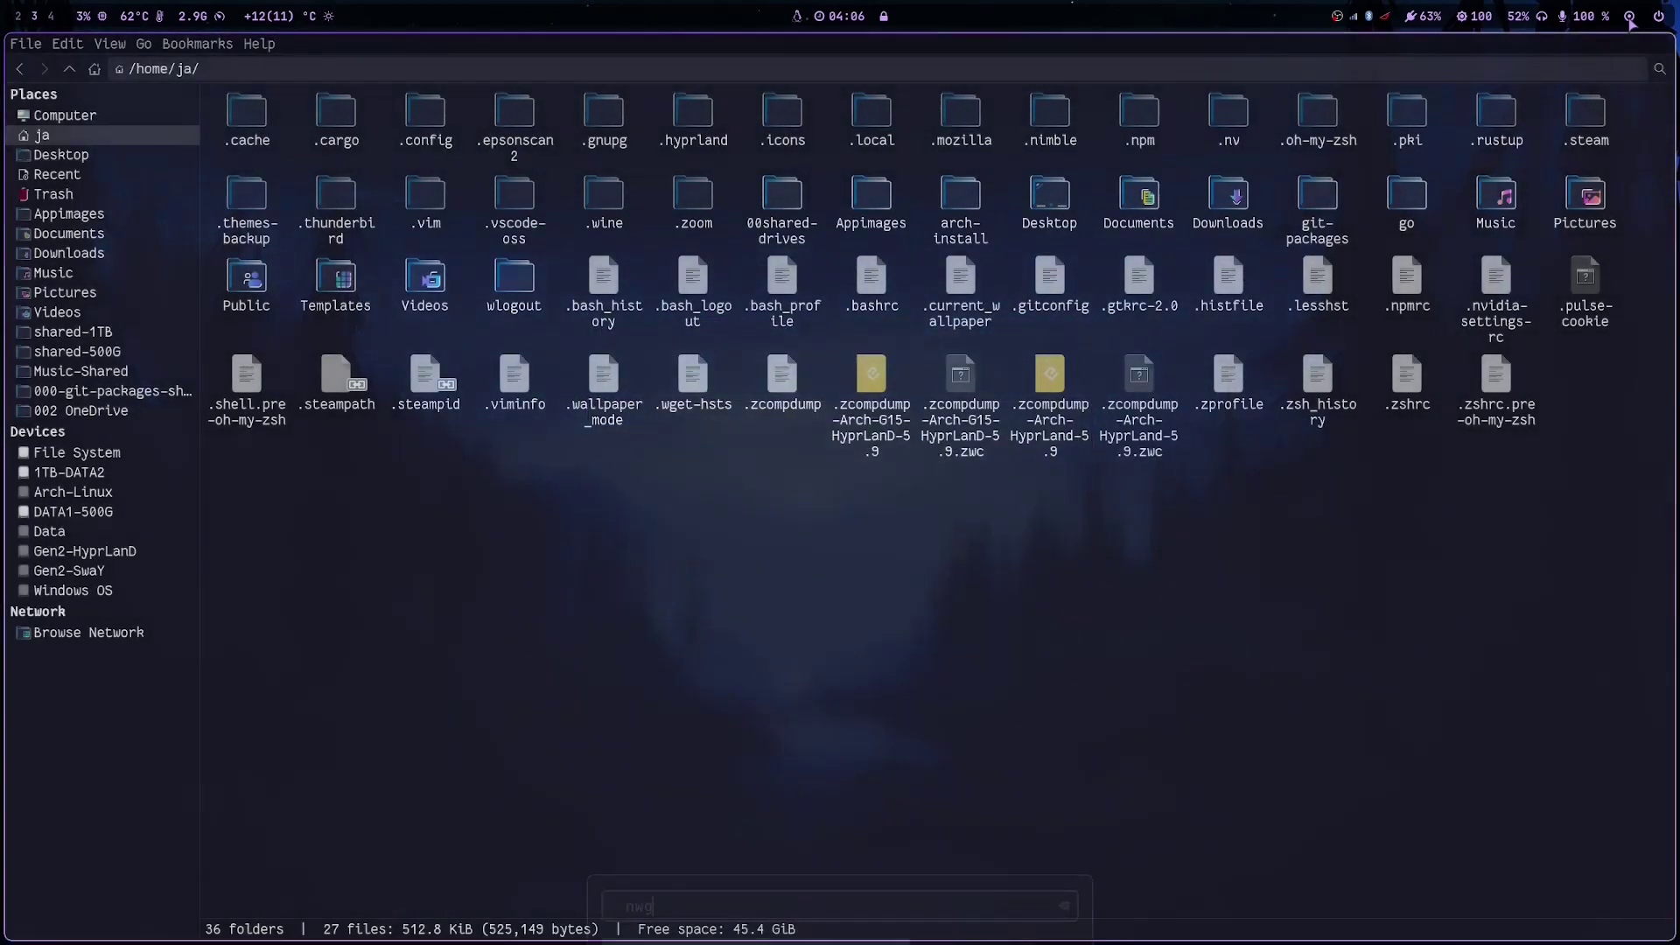
click(757, 323)
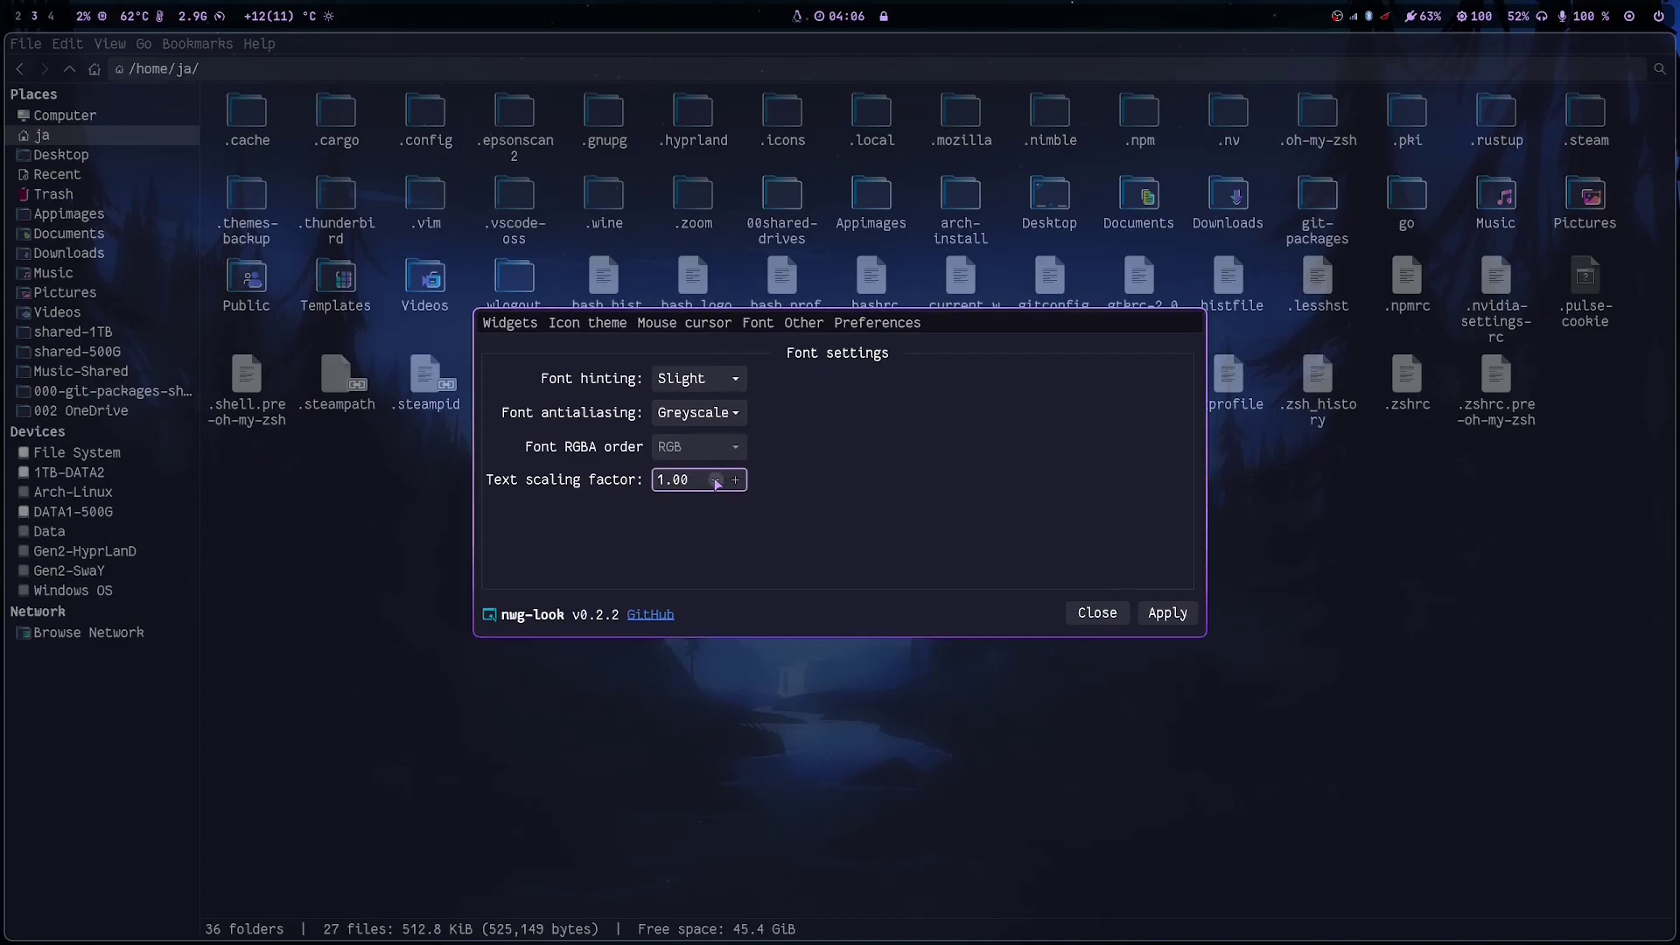
click(1167, 612)
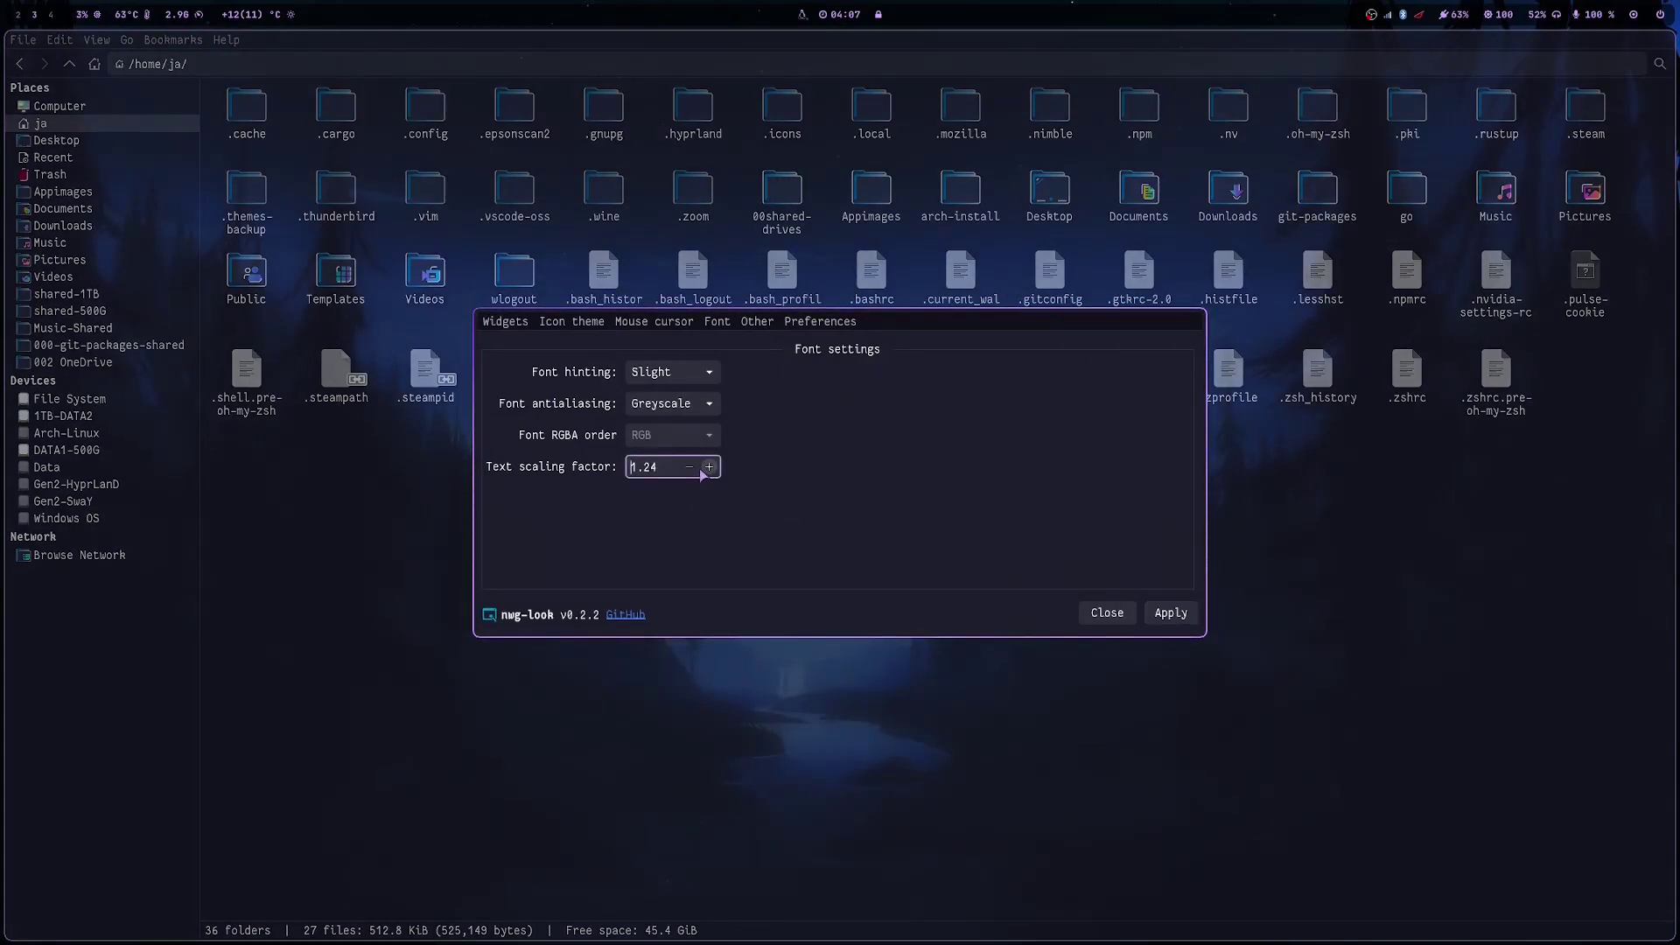
click(1170, 615)
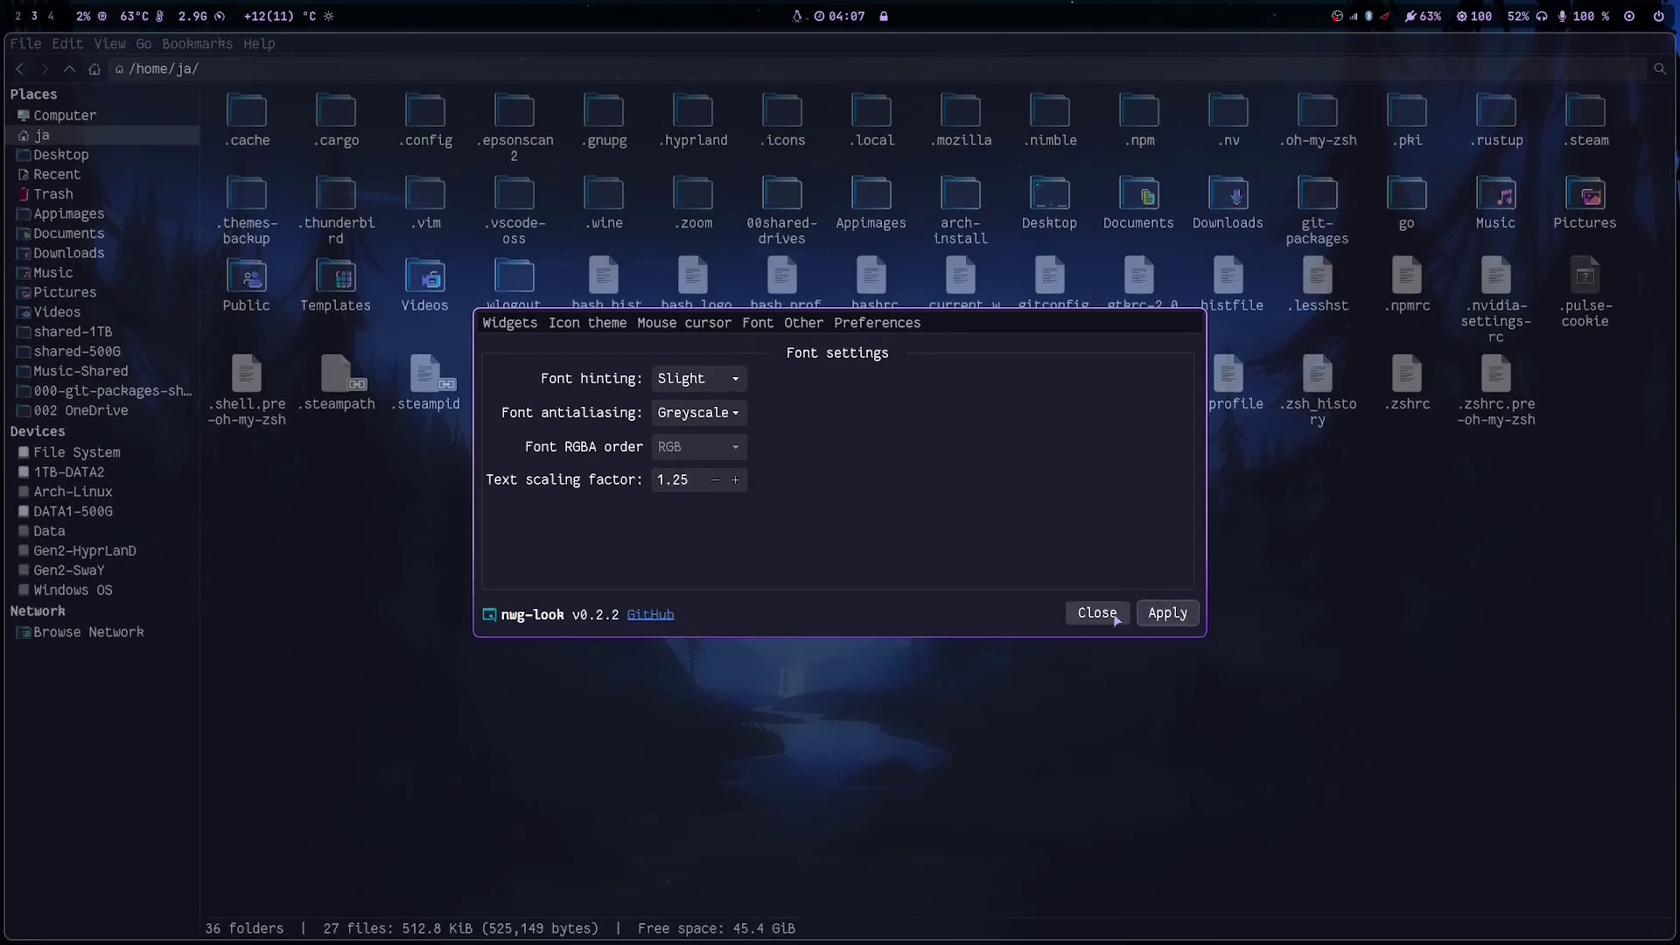
click(1098, 613)
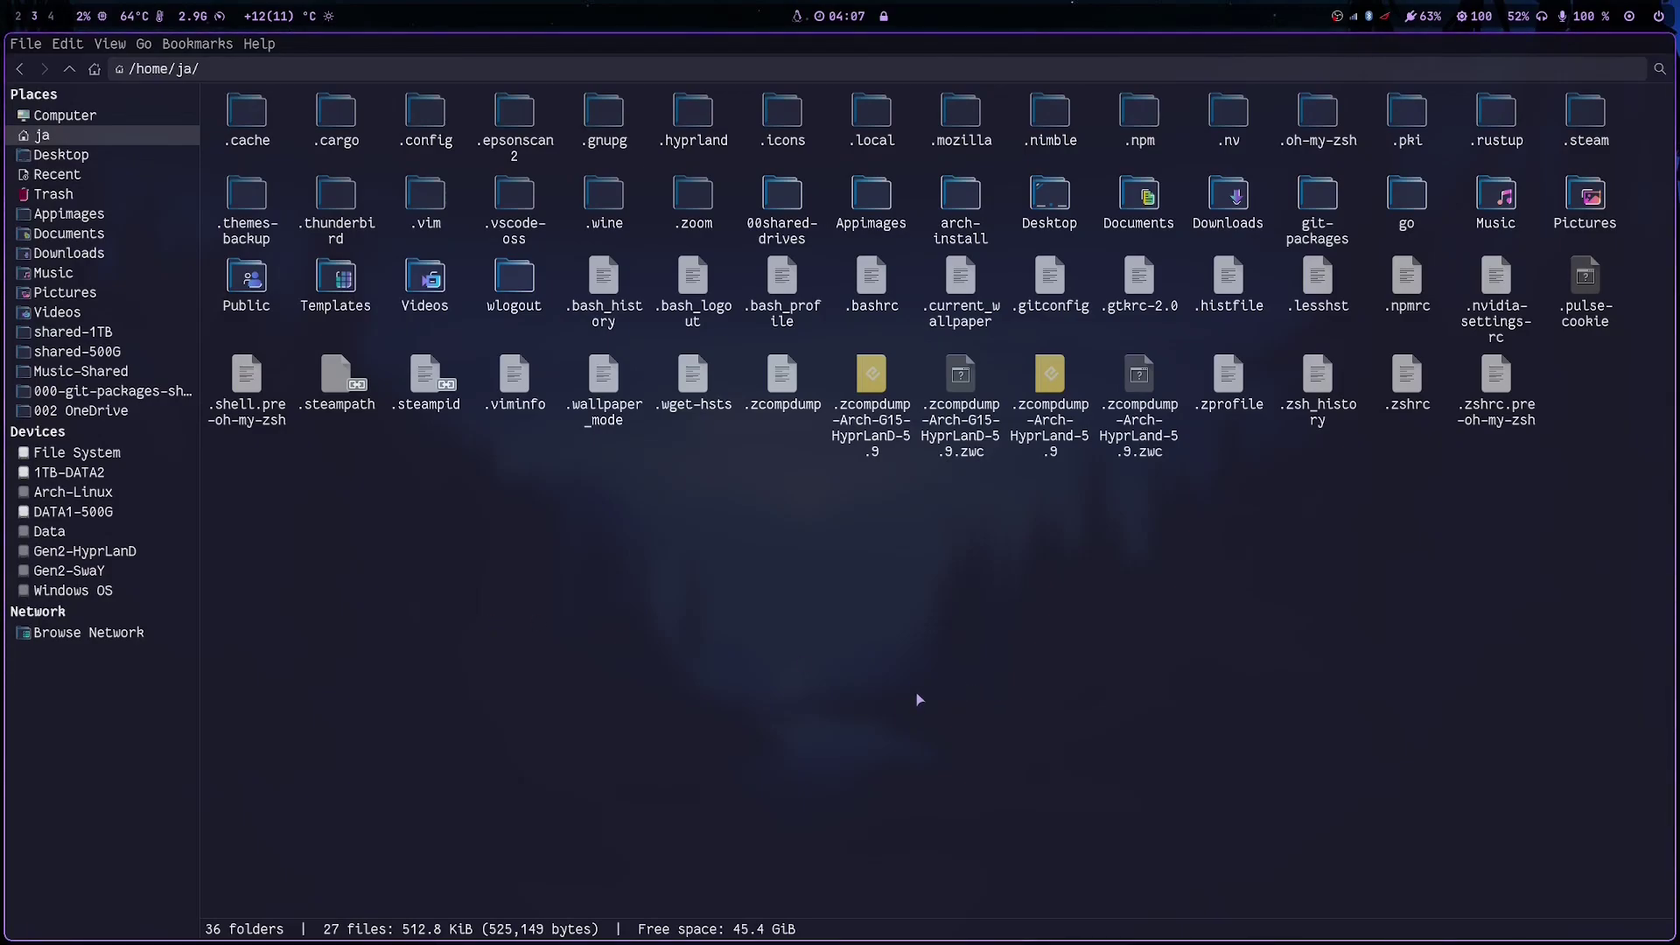
Browse from the owner's profile through Repositories to Hyprland-v2.2, then back to the owner's profile.
key(super+q)
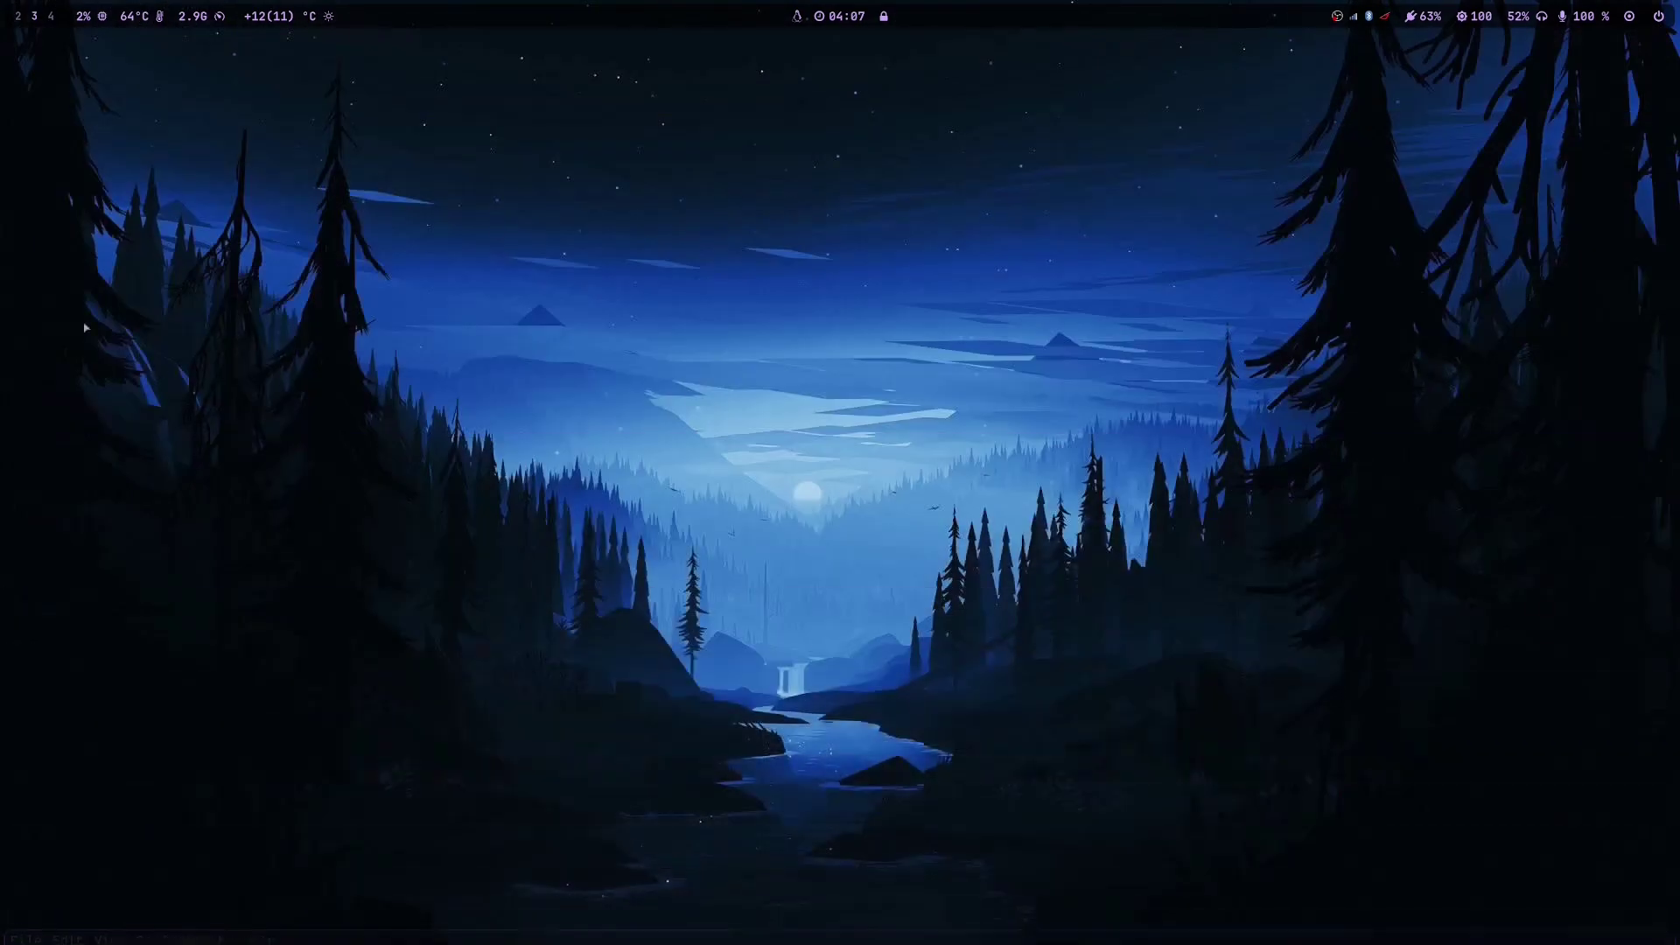
click(18, 26)
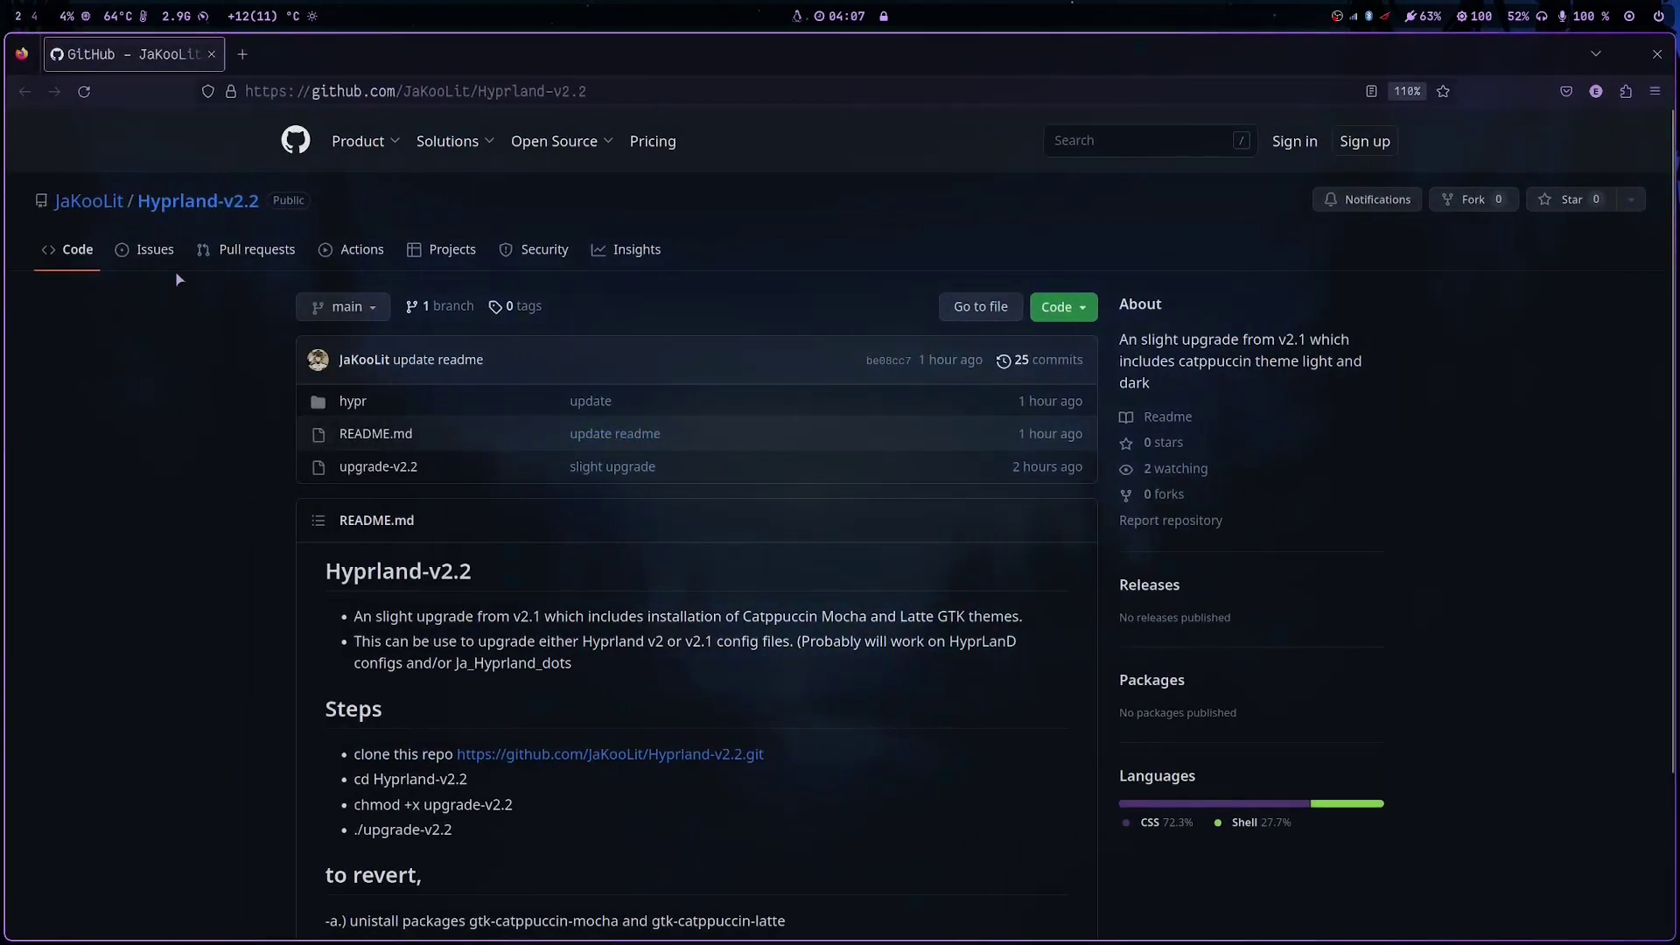
click(92, 205)
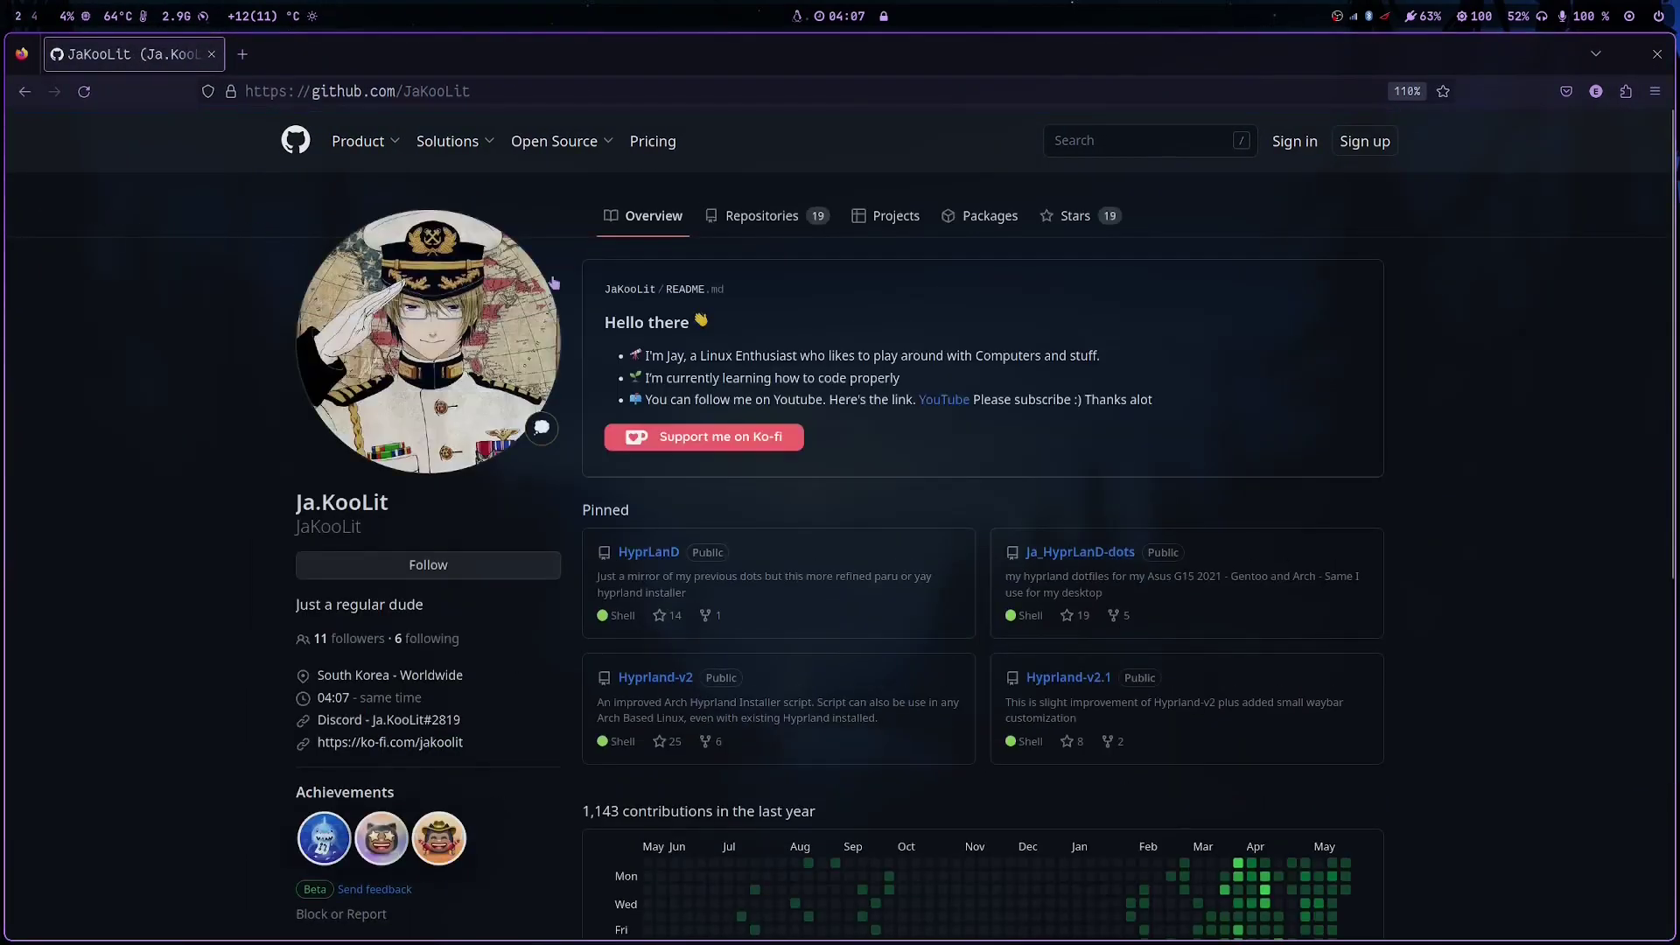
click(765, 224)
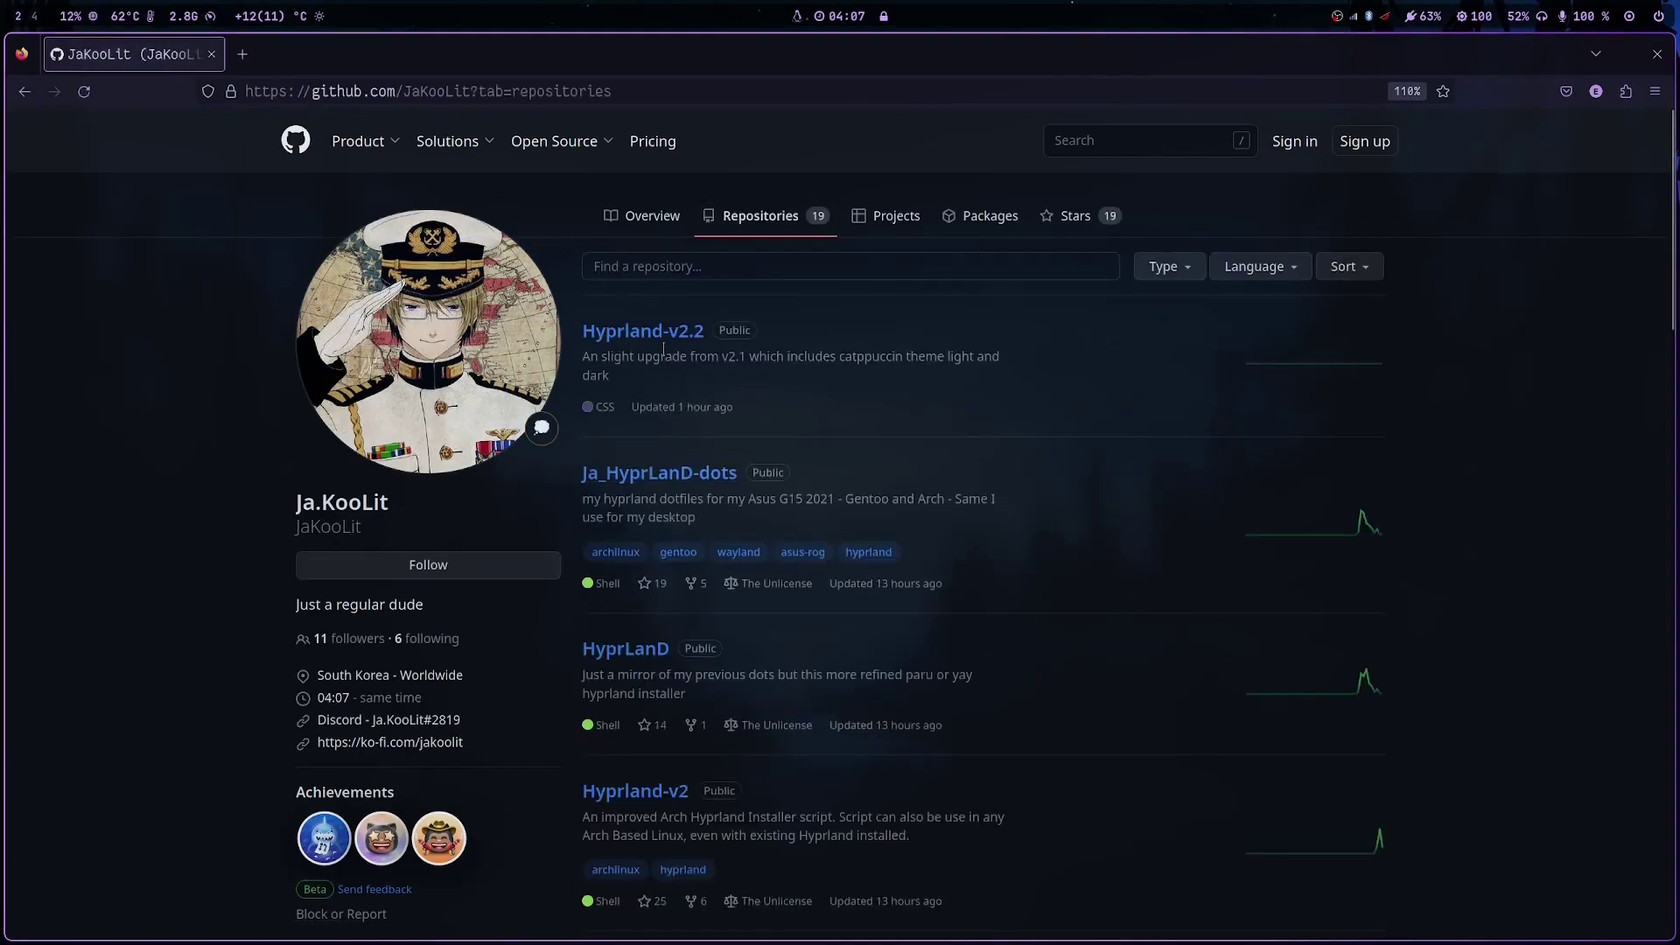
click(657, 333)
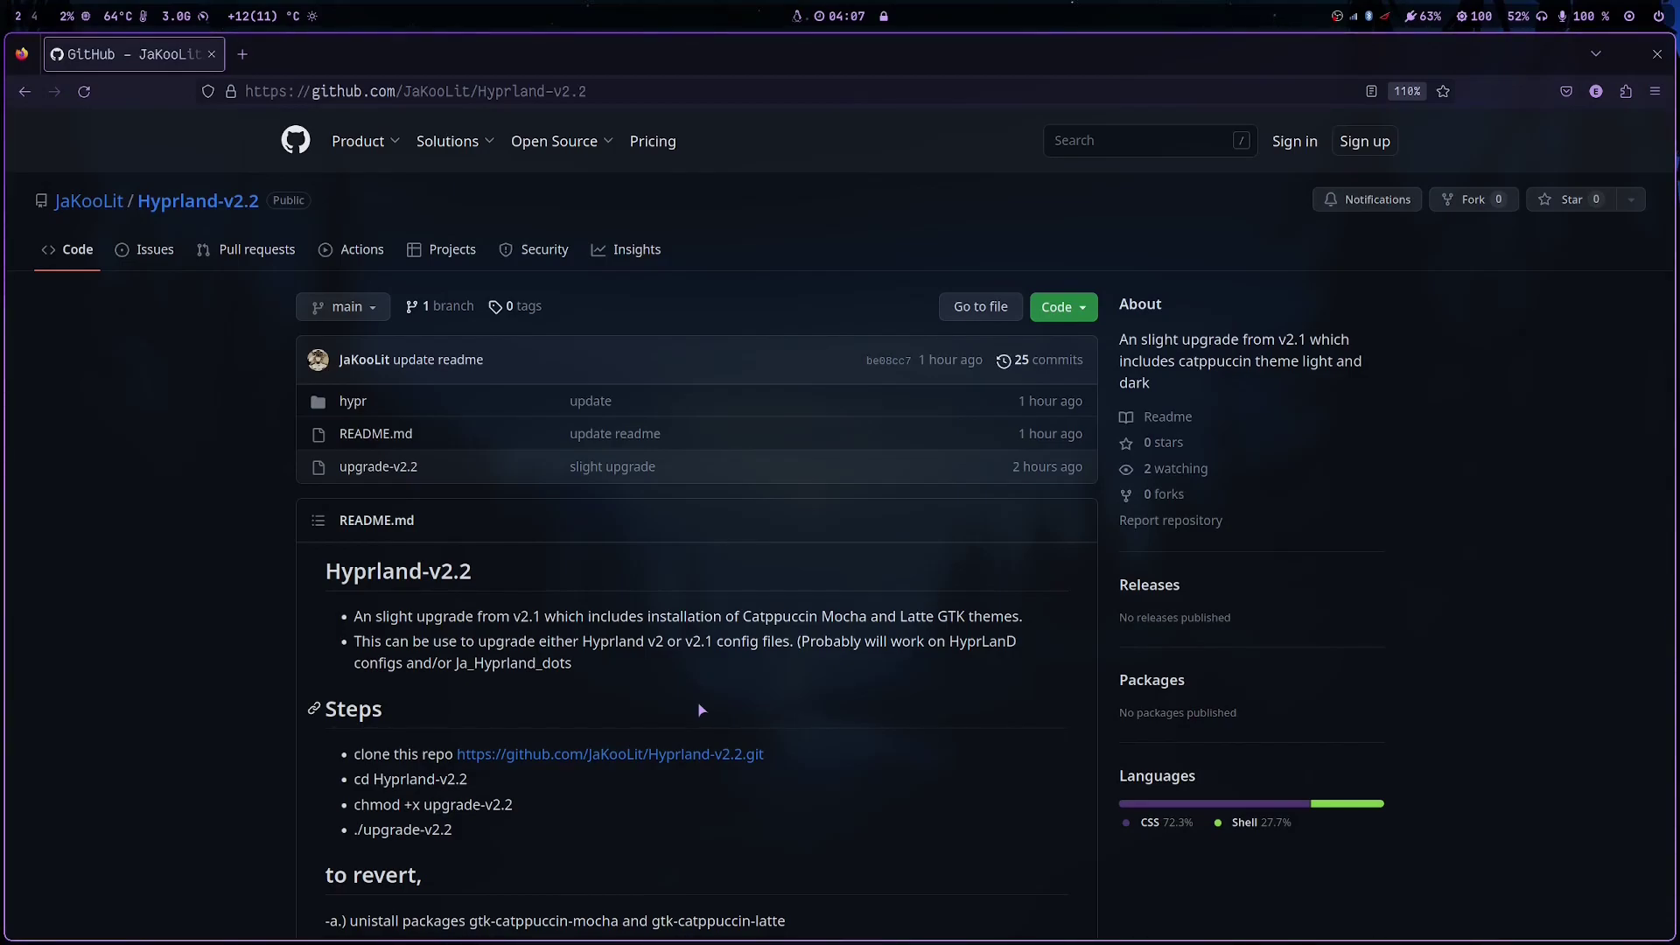
click(98, 213)
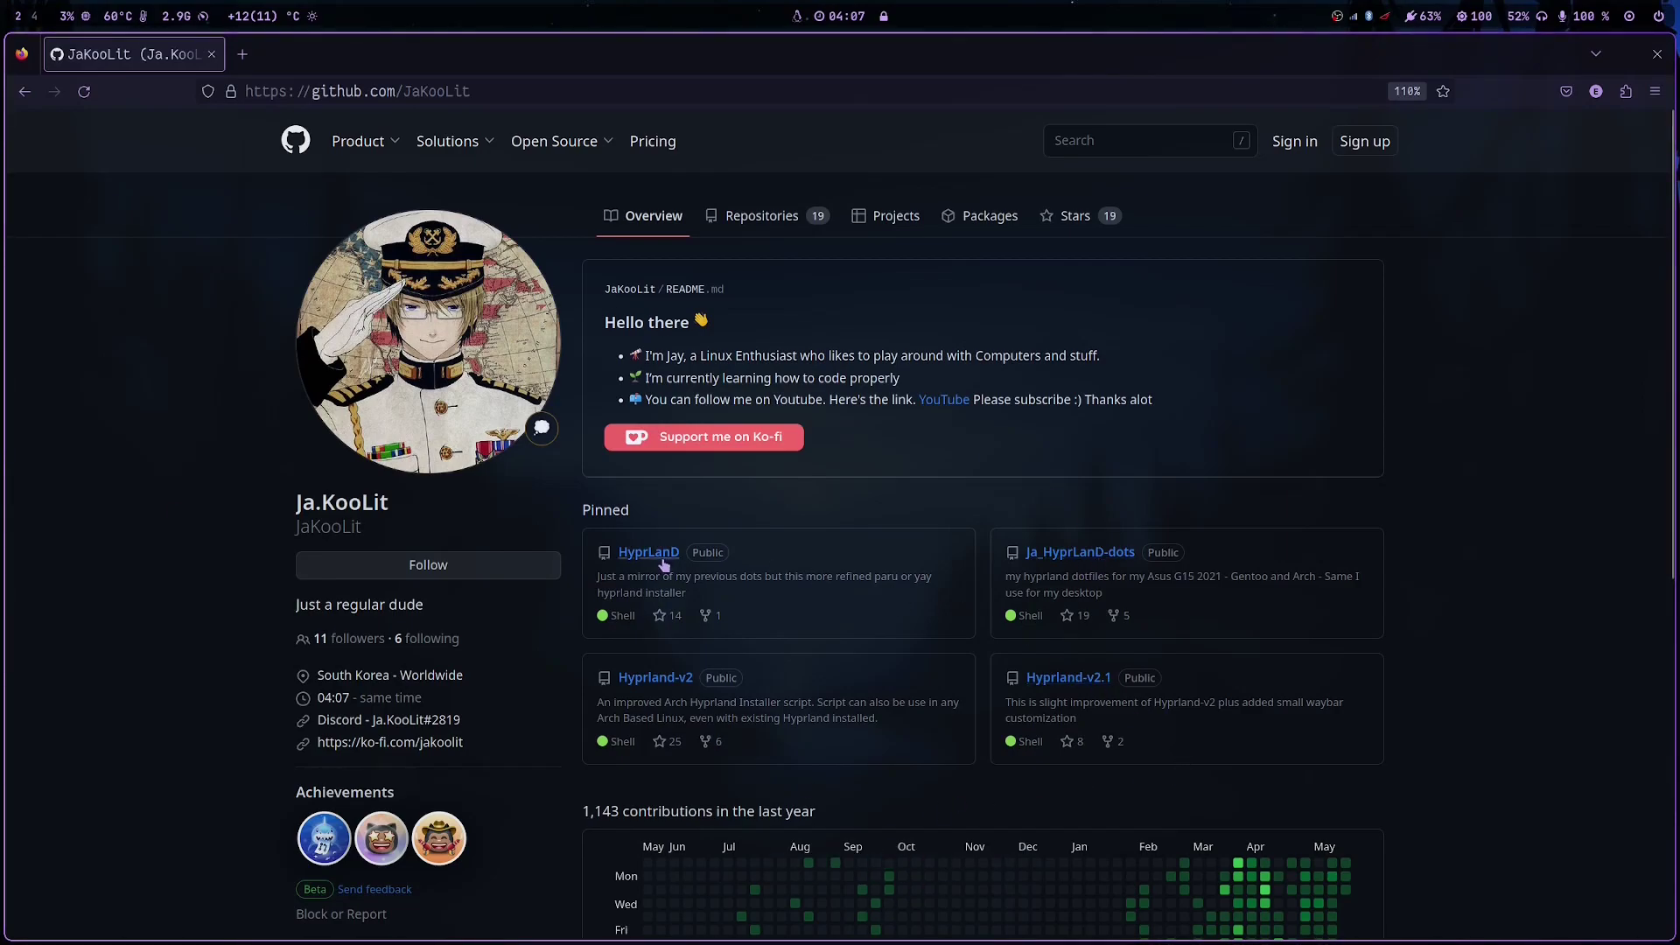
Open the Hyprland-v2.2 README, highlight the Catppuccin Mocha and Latte GTK themes mention, then go to Thunar.
click(766, 217)
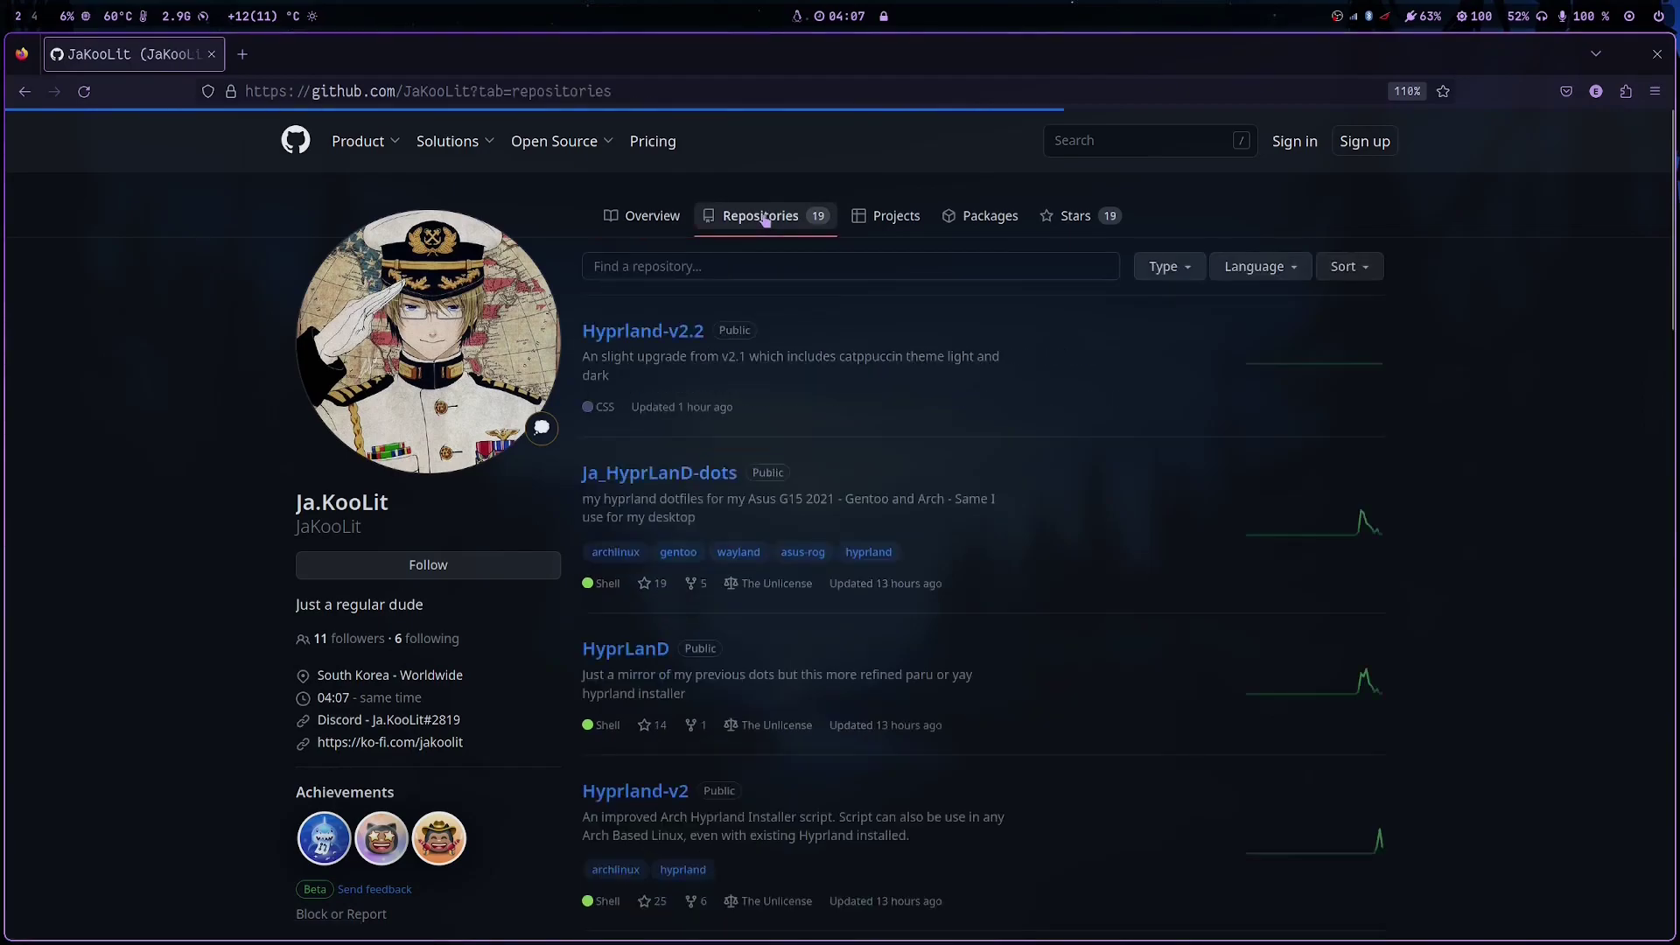
click(648, 338)
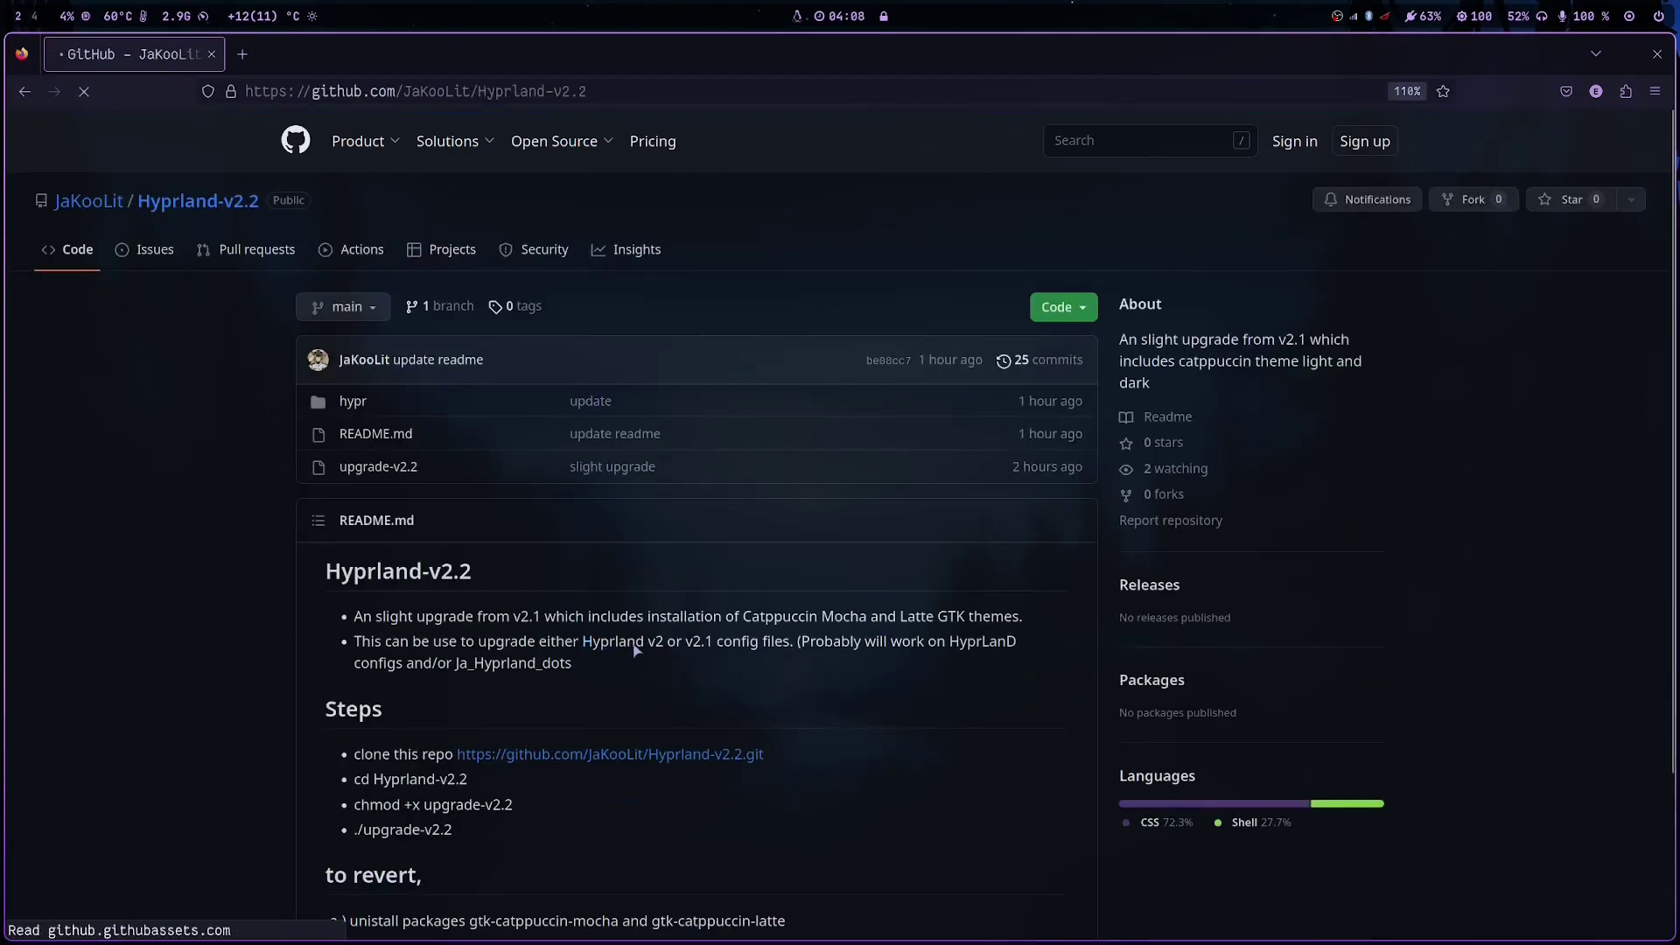
scroll(578, 592, down, 5)
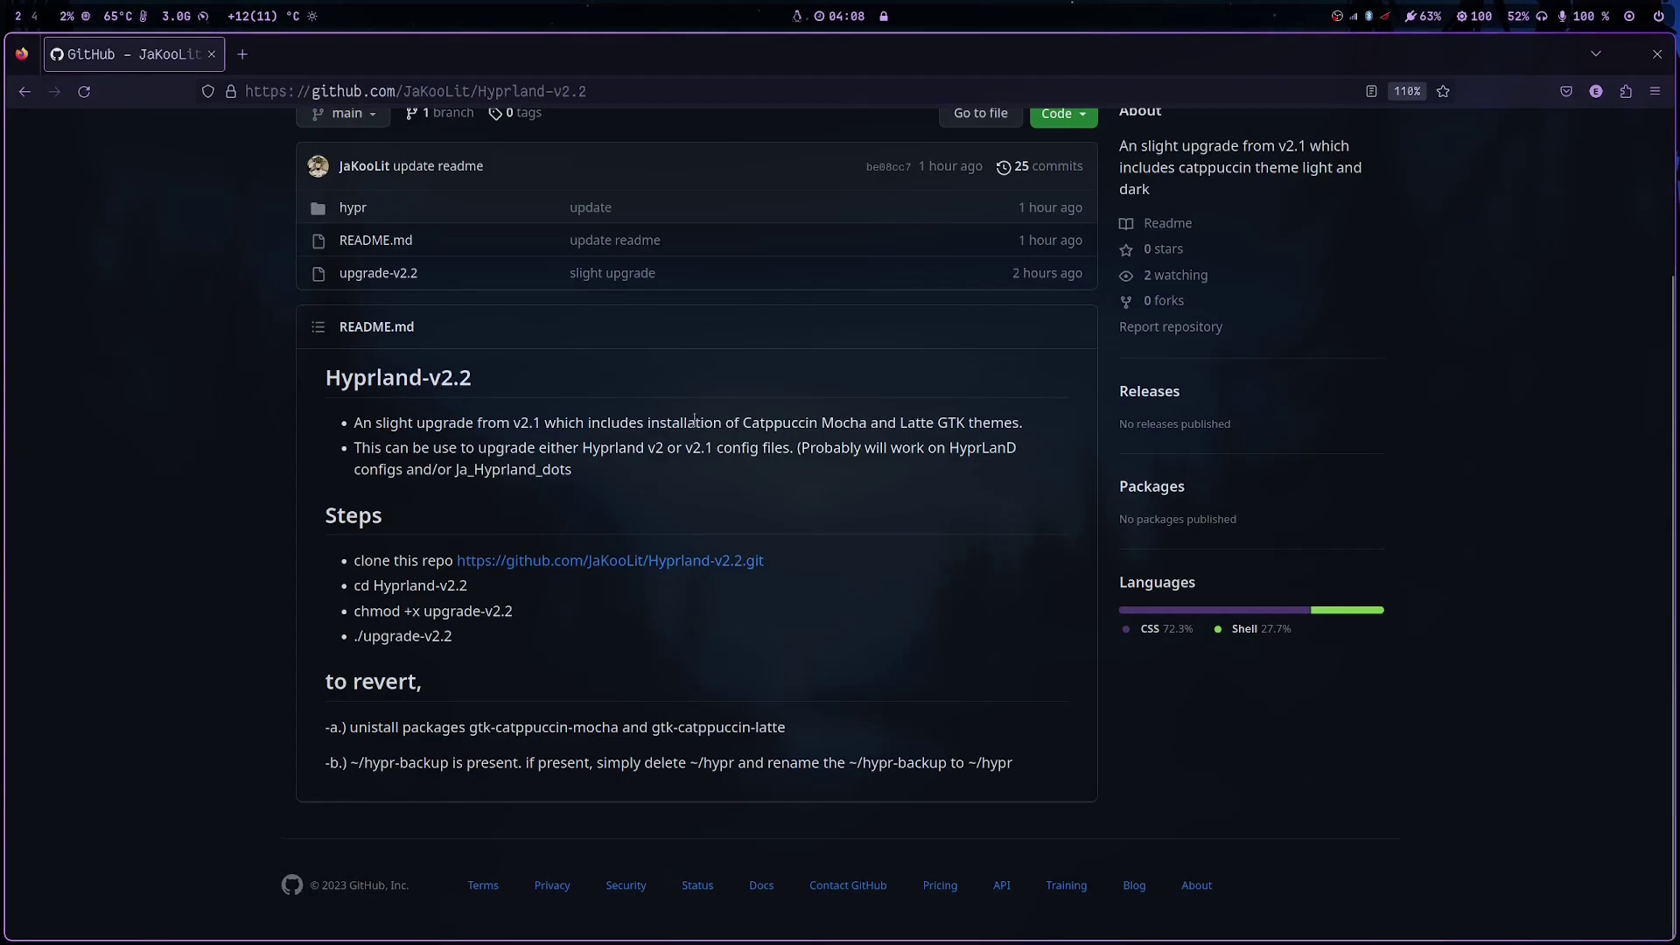
drag(645, 422, 1026, 424)
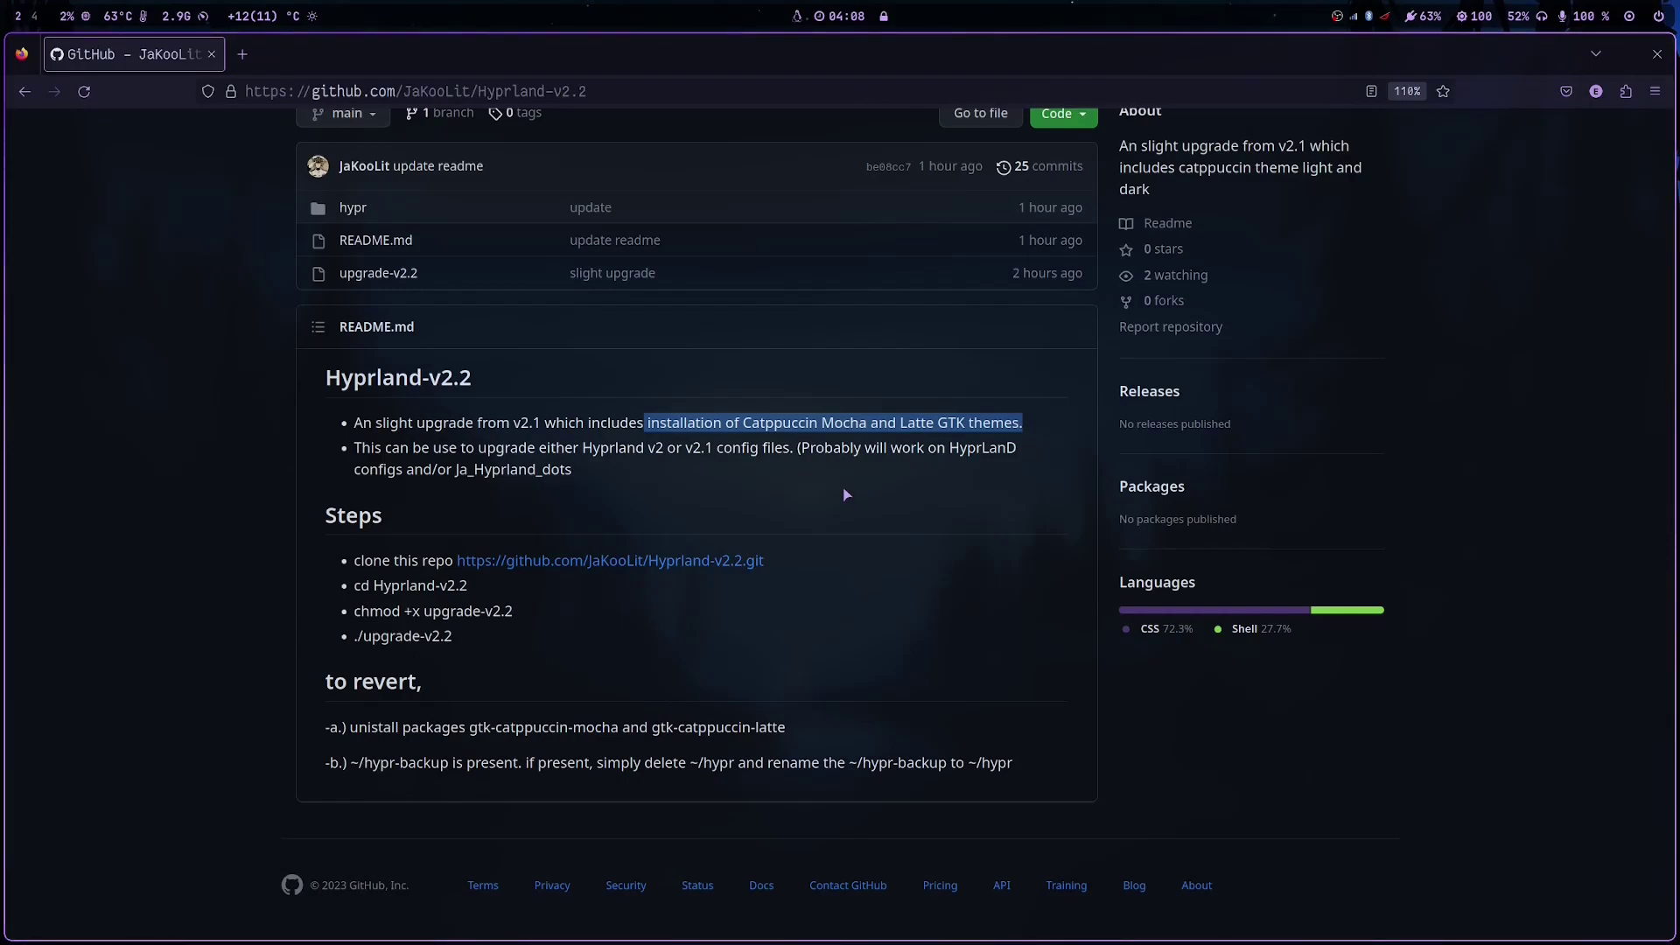
key(super+e)
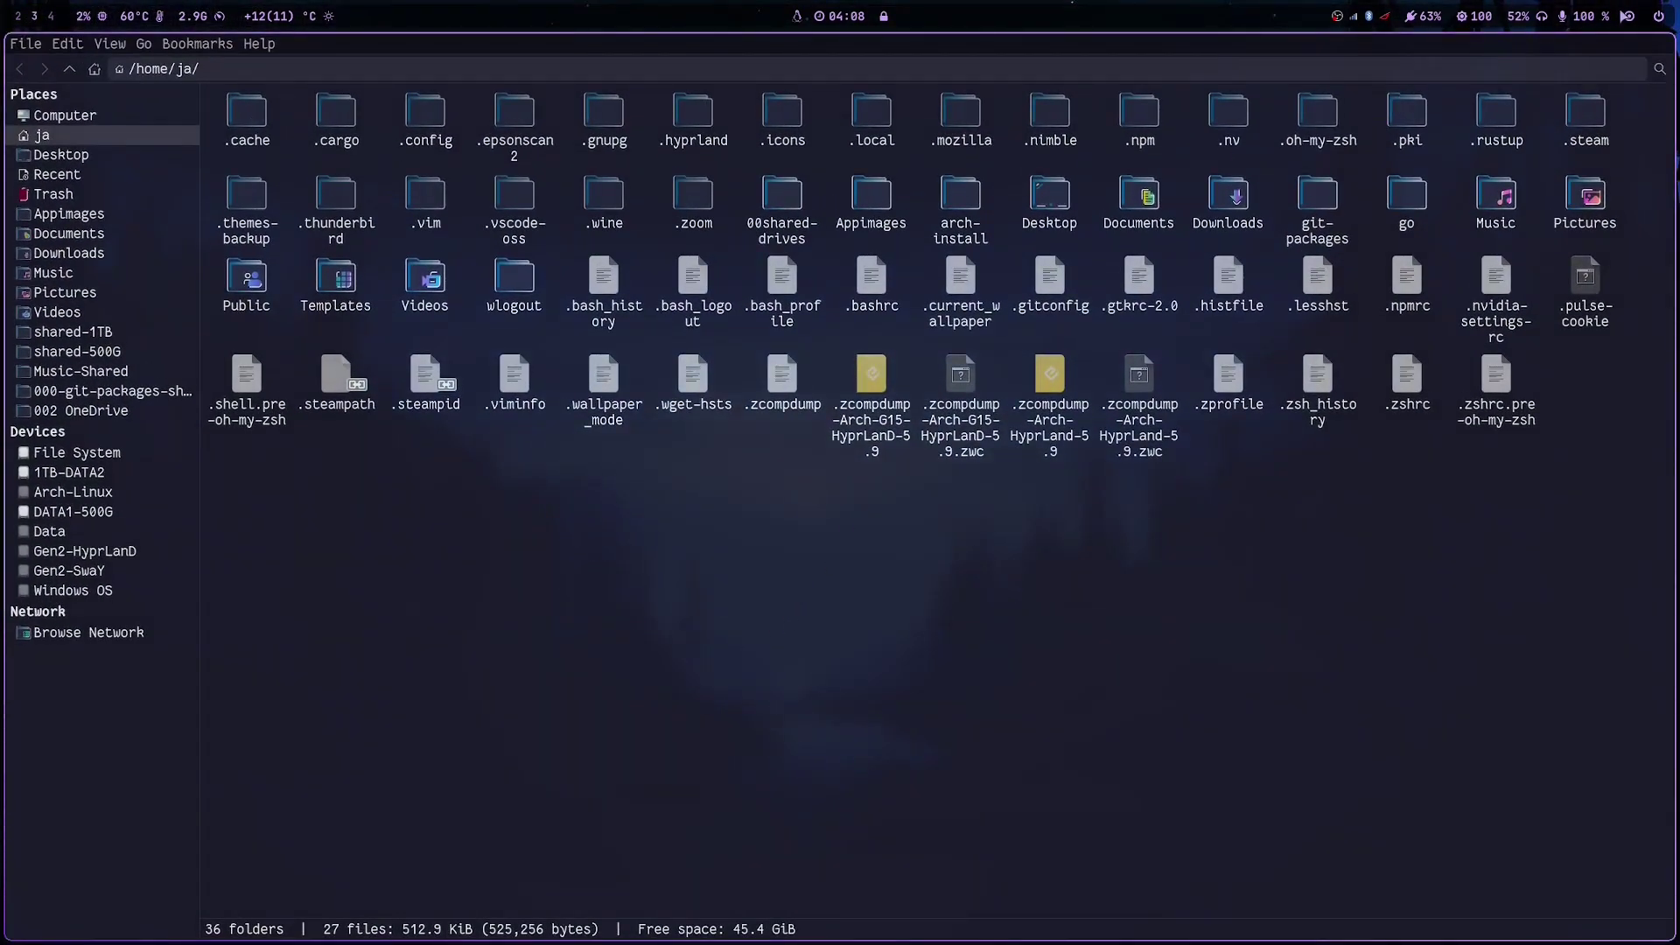
Toggle the desktop to light mode and back to dark, then return to the GitHub page in Firefox.
click(1627, 18)
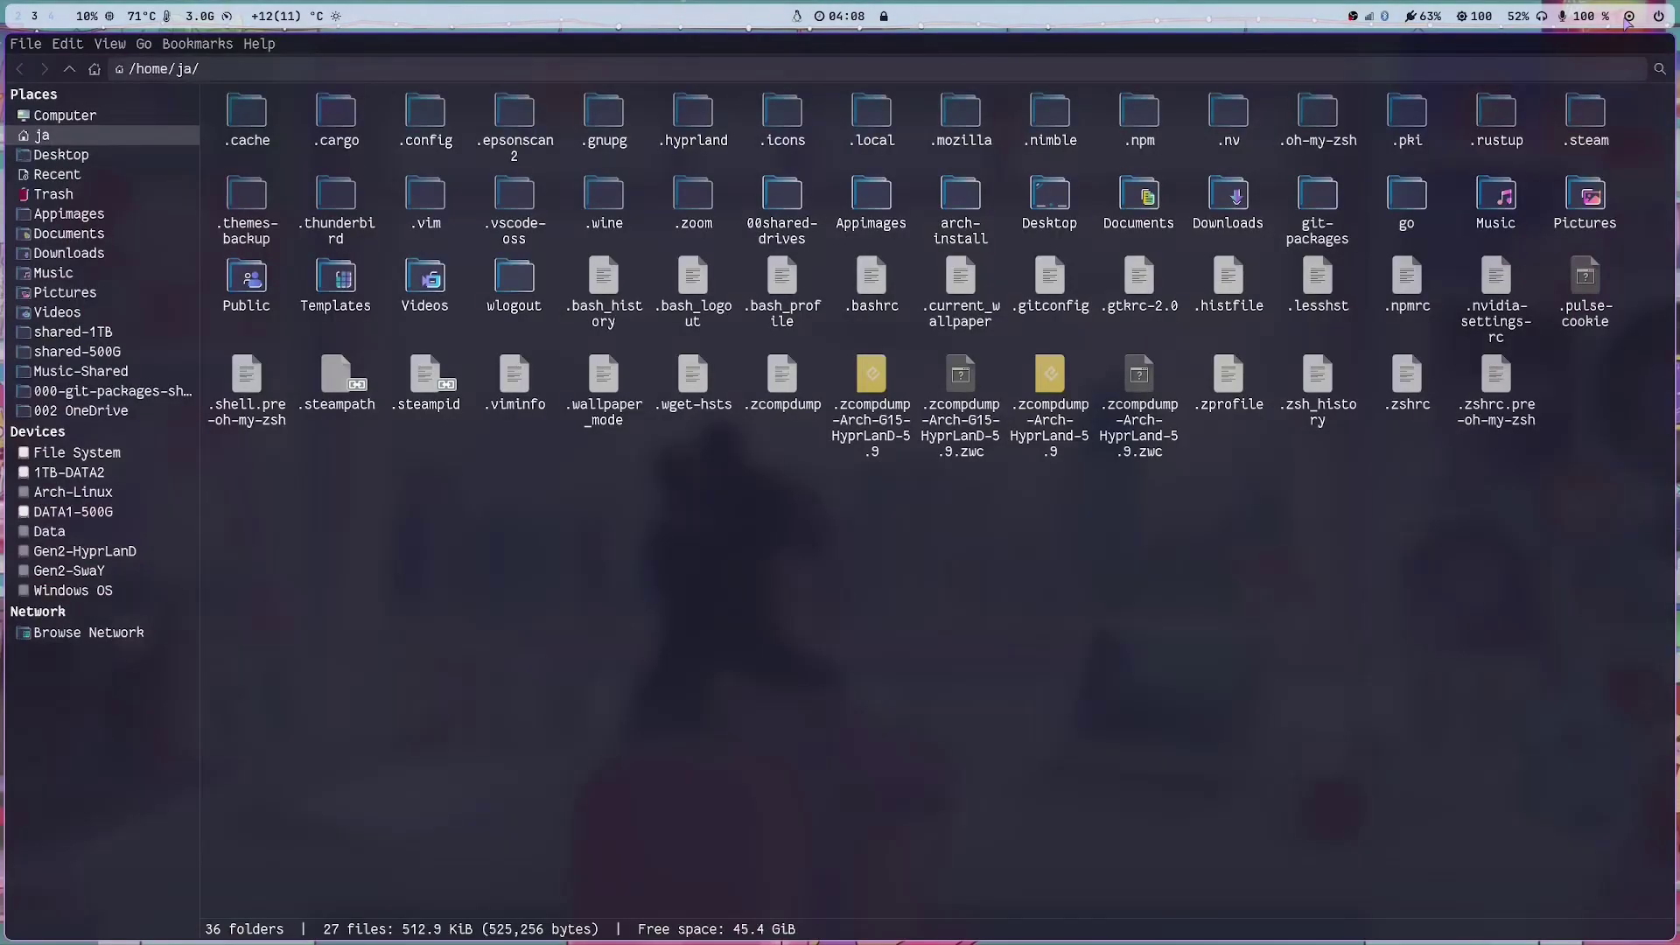
click(1628, 18)
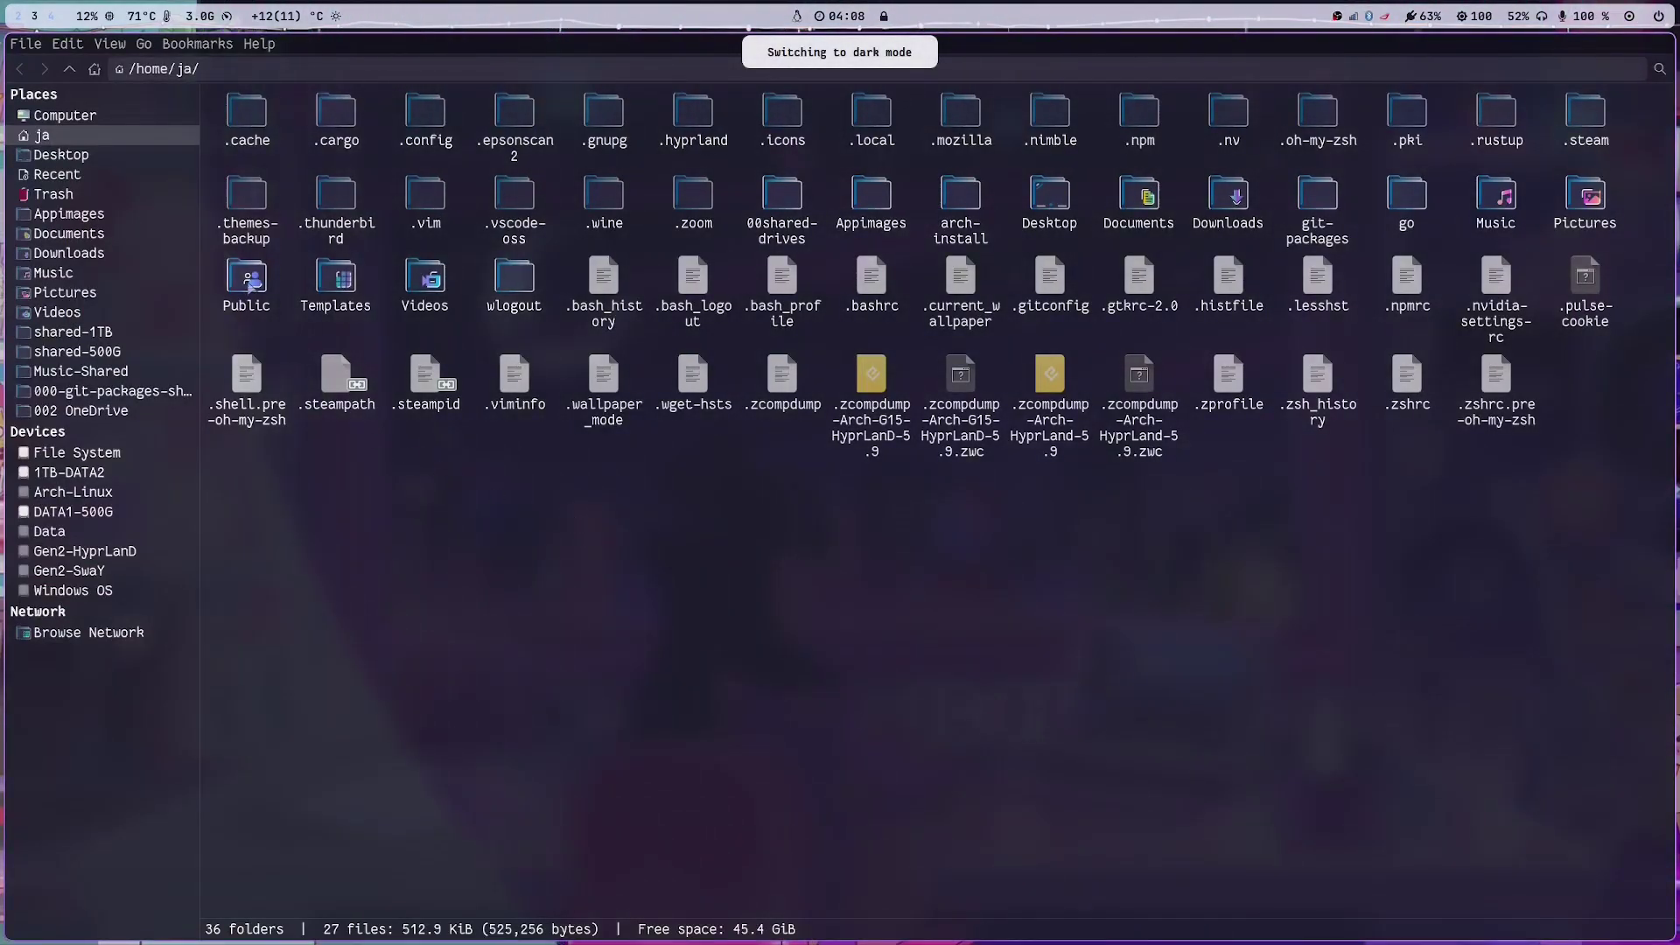
click(17, 15)
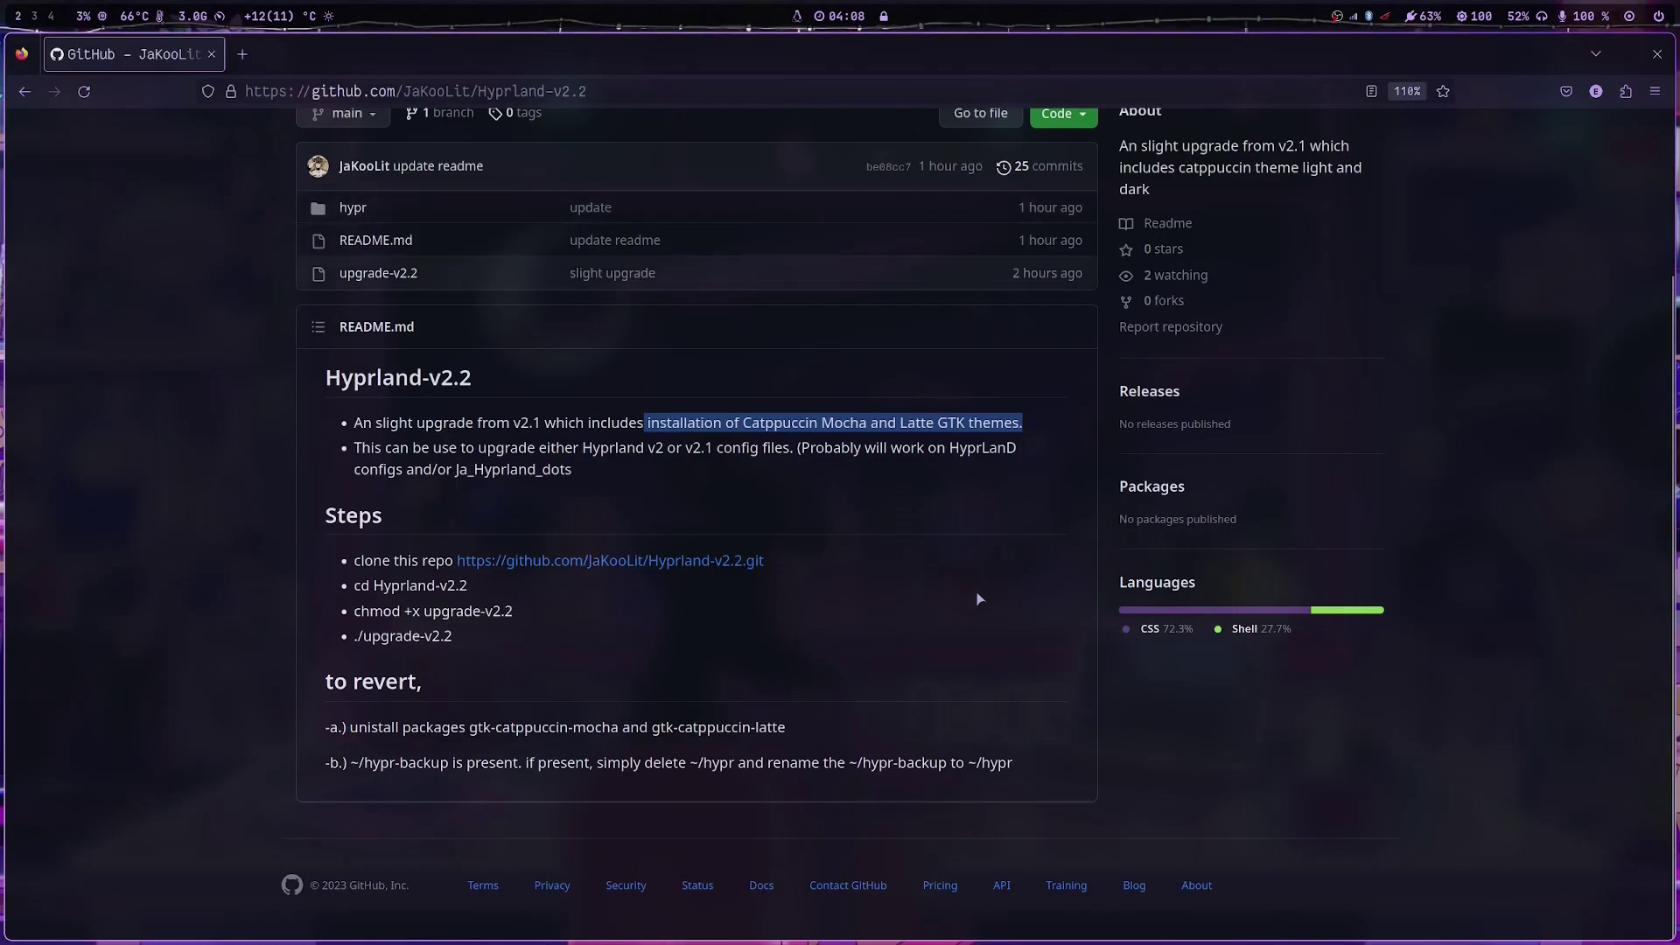
click(356, 214)
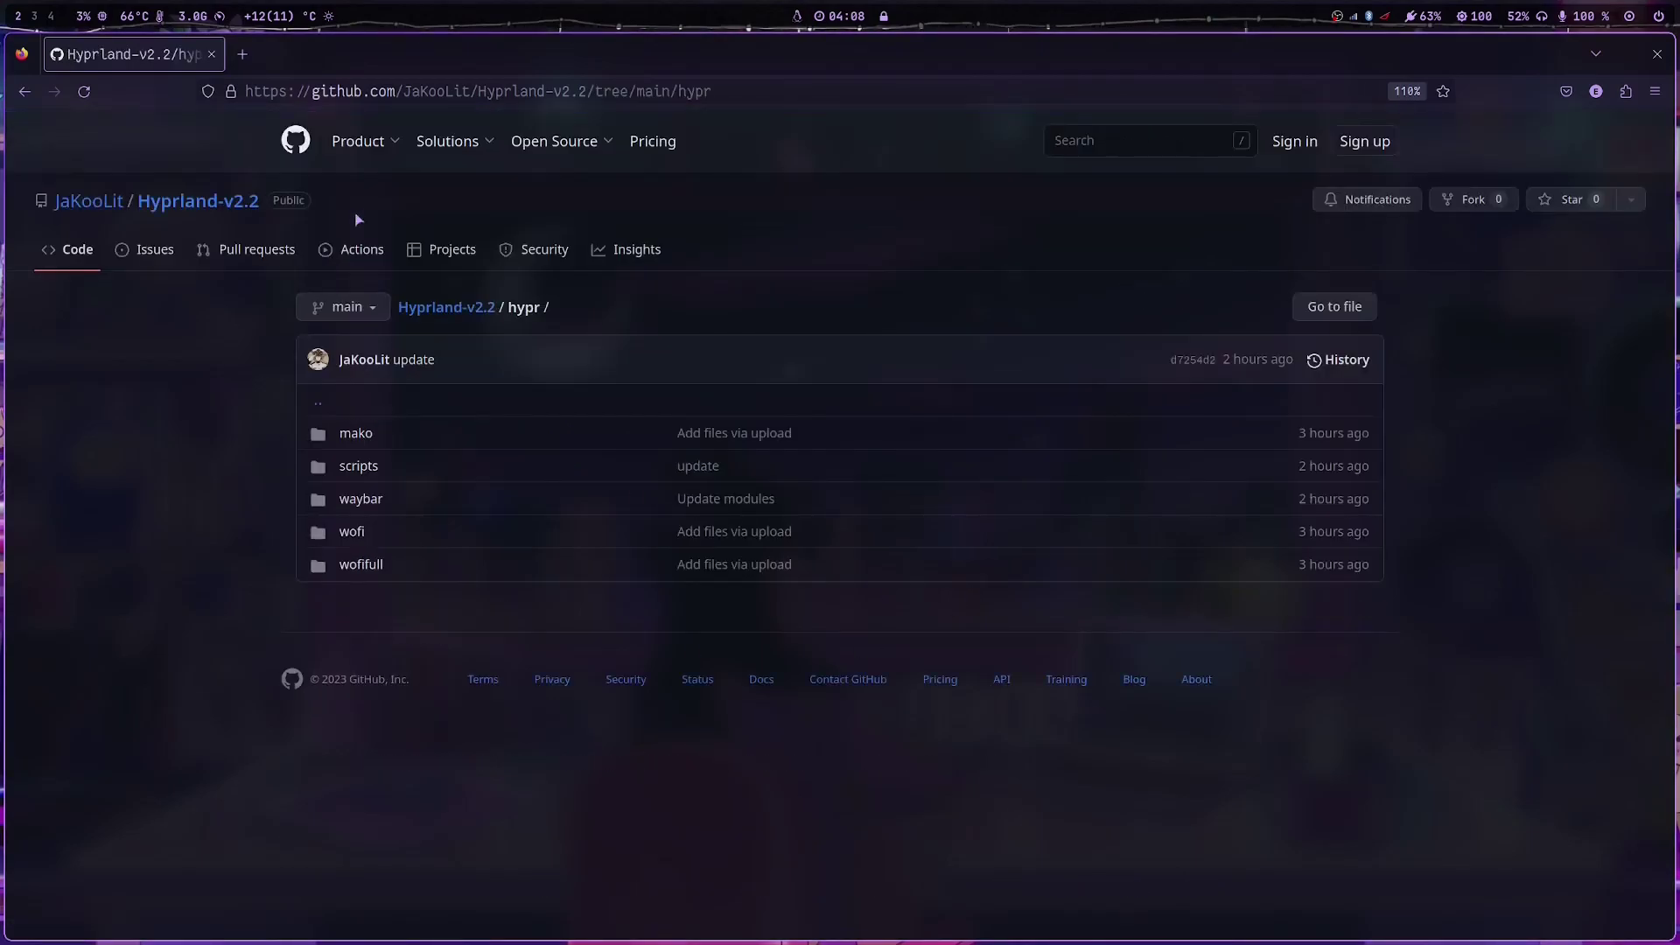
click(358, 467)
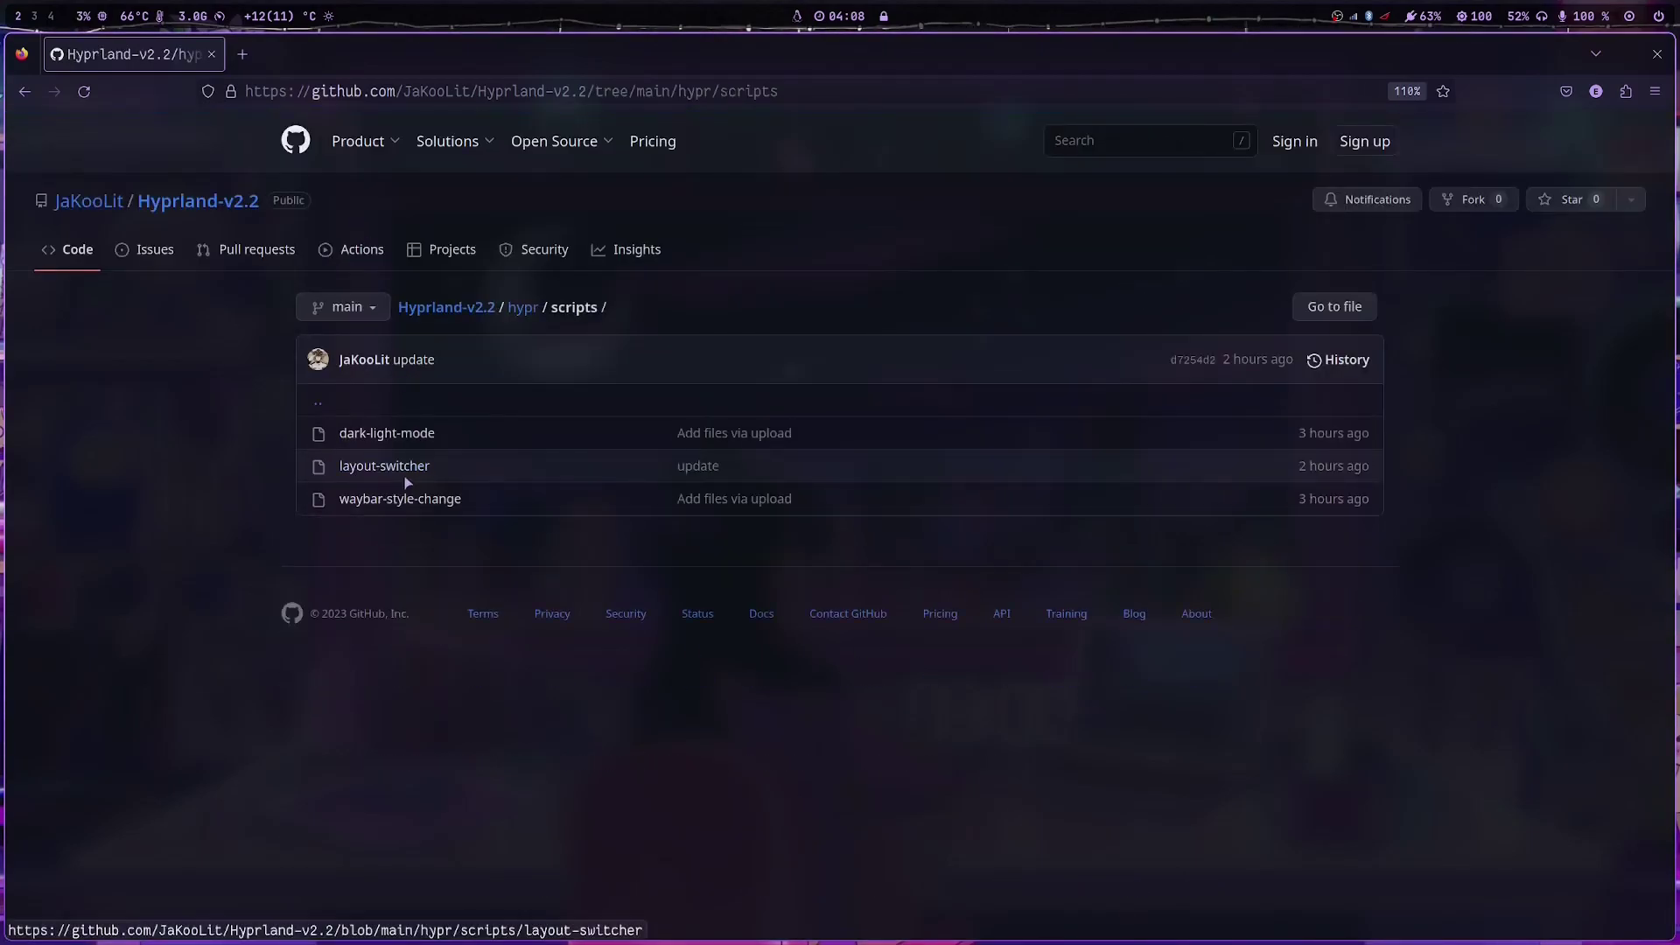
click(386, 435)
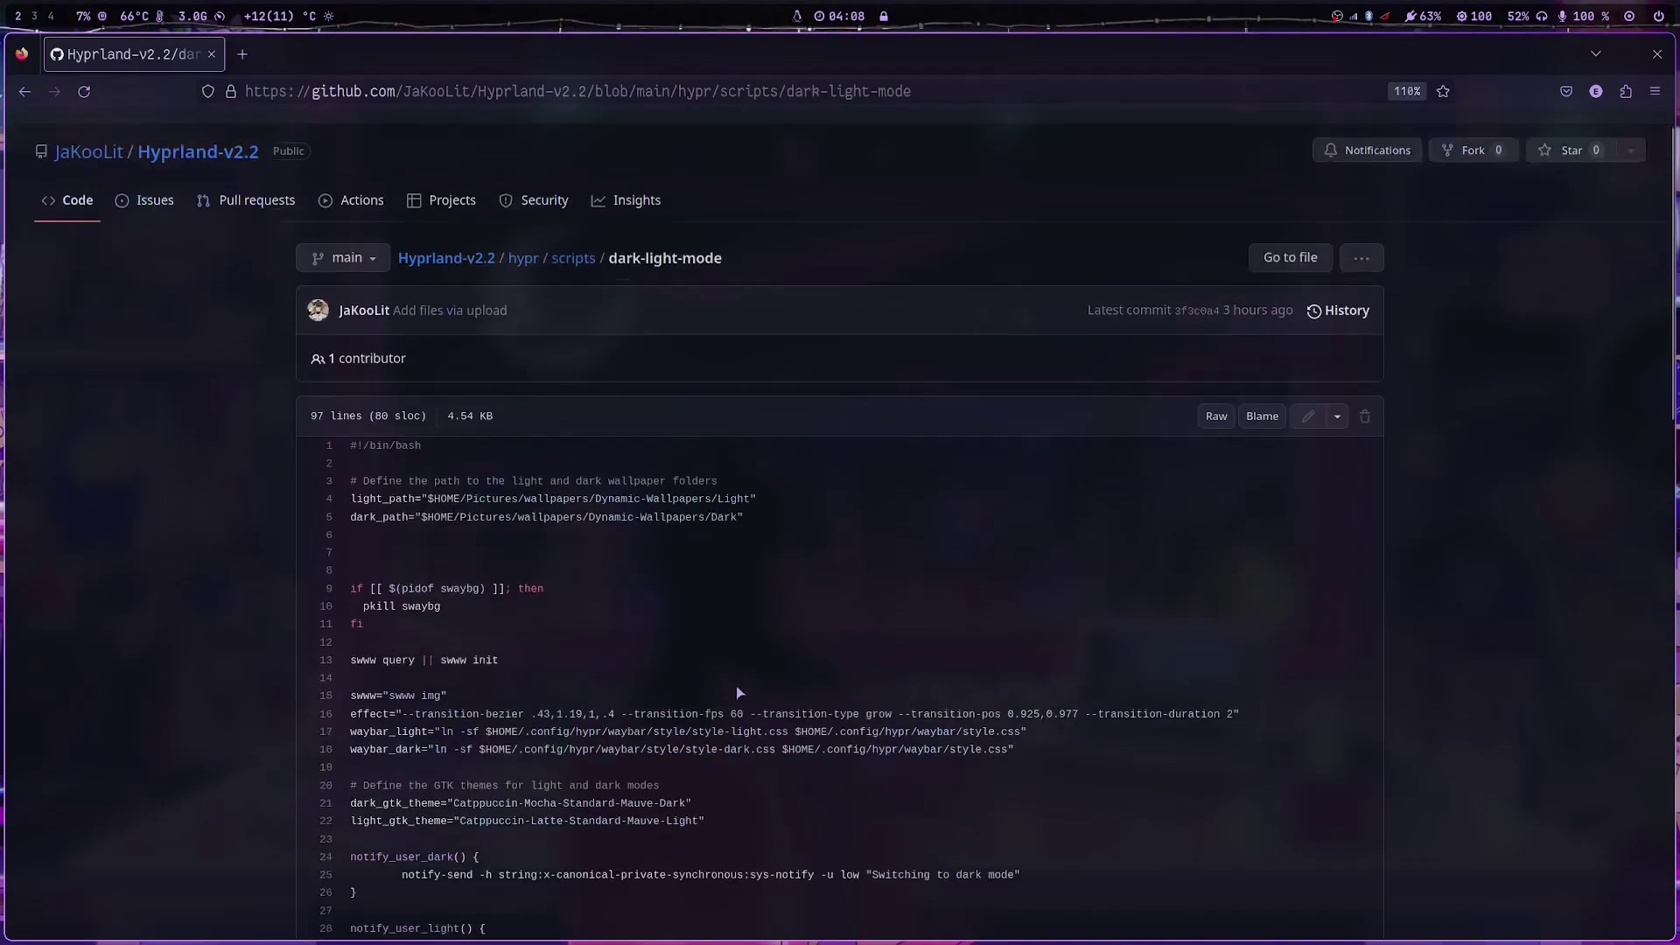
scroll(737, 685, down, 3)
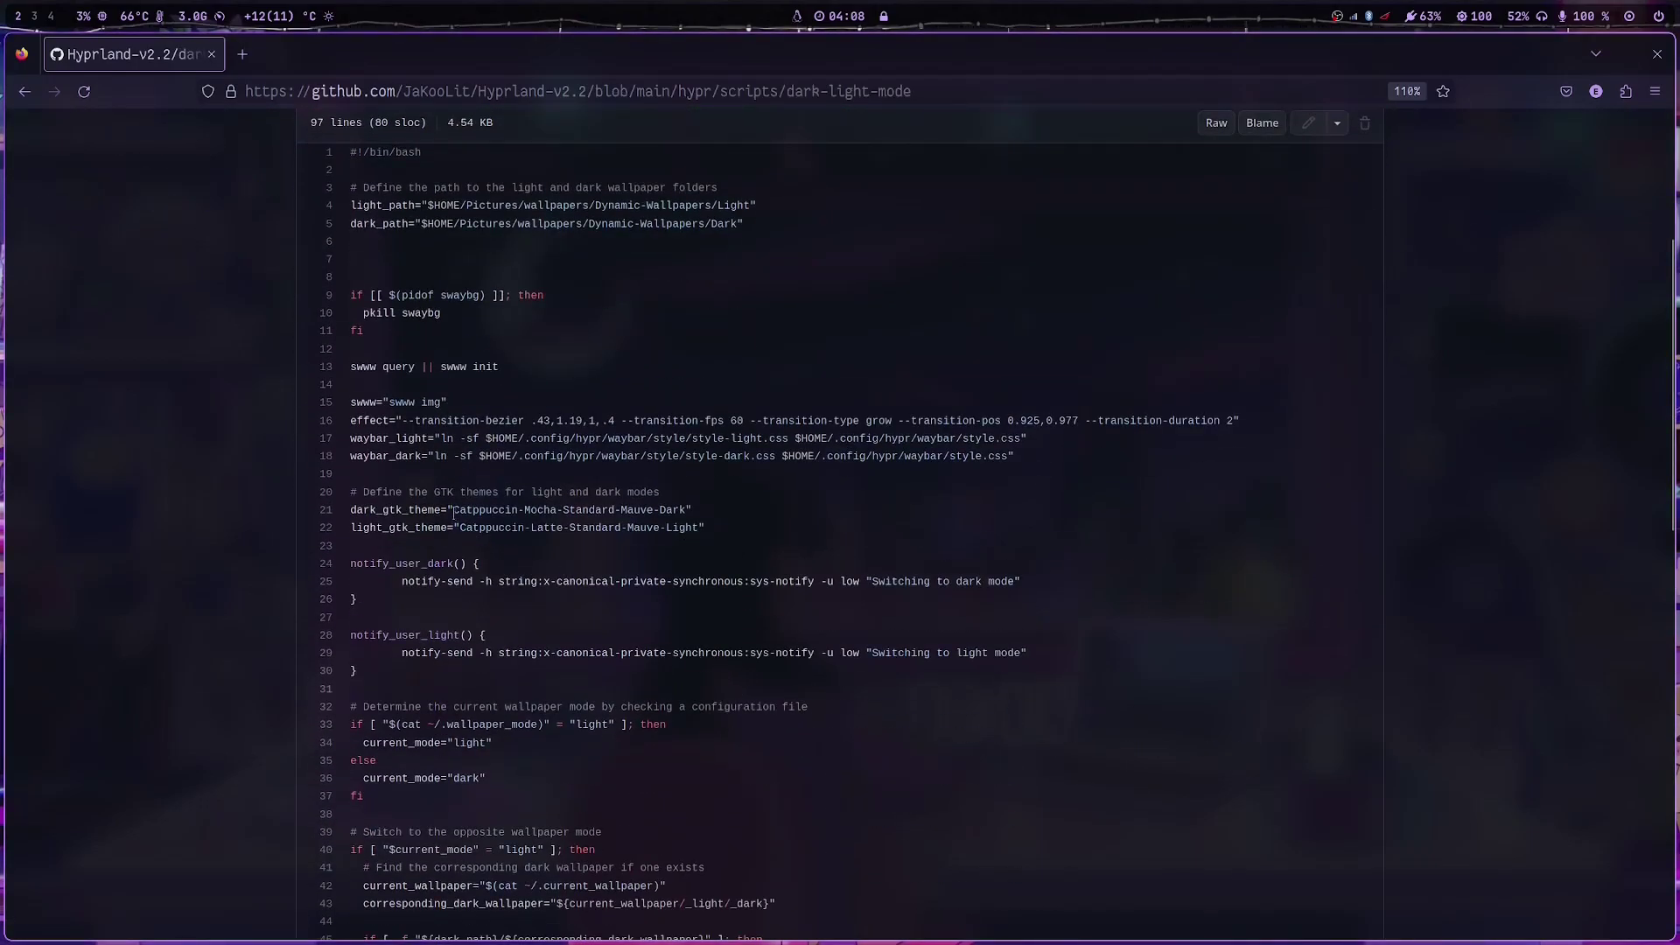
drag(456, 510, 675, 516)
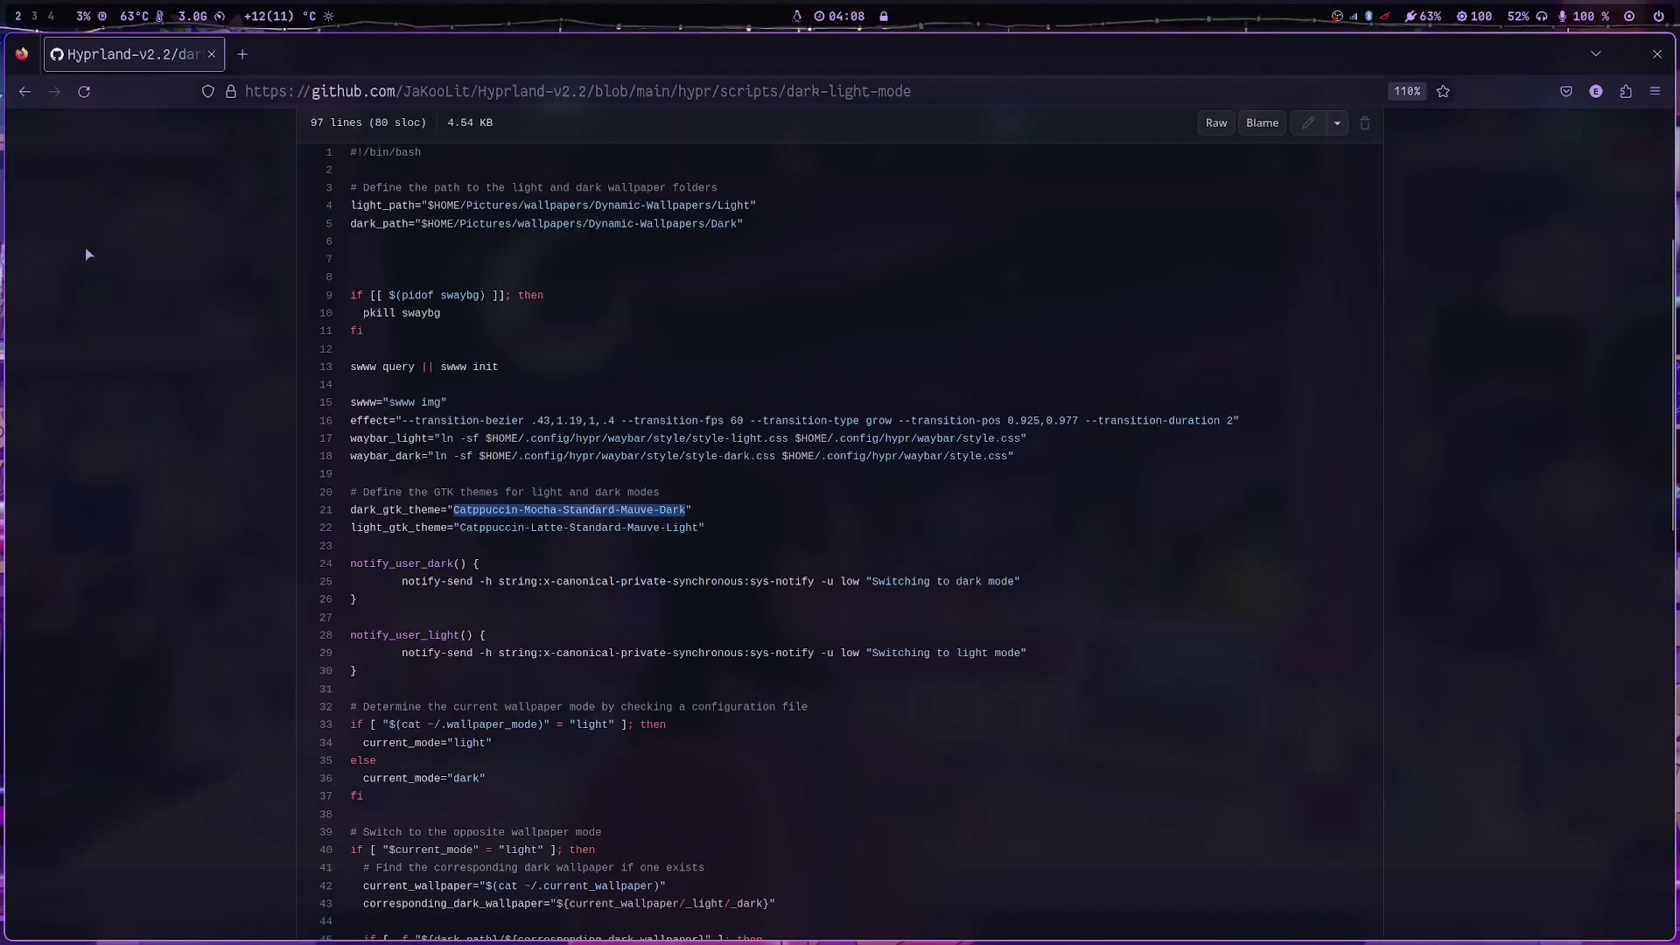
click(24, 91)
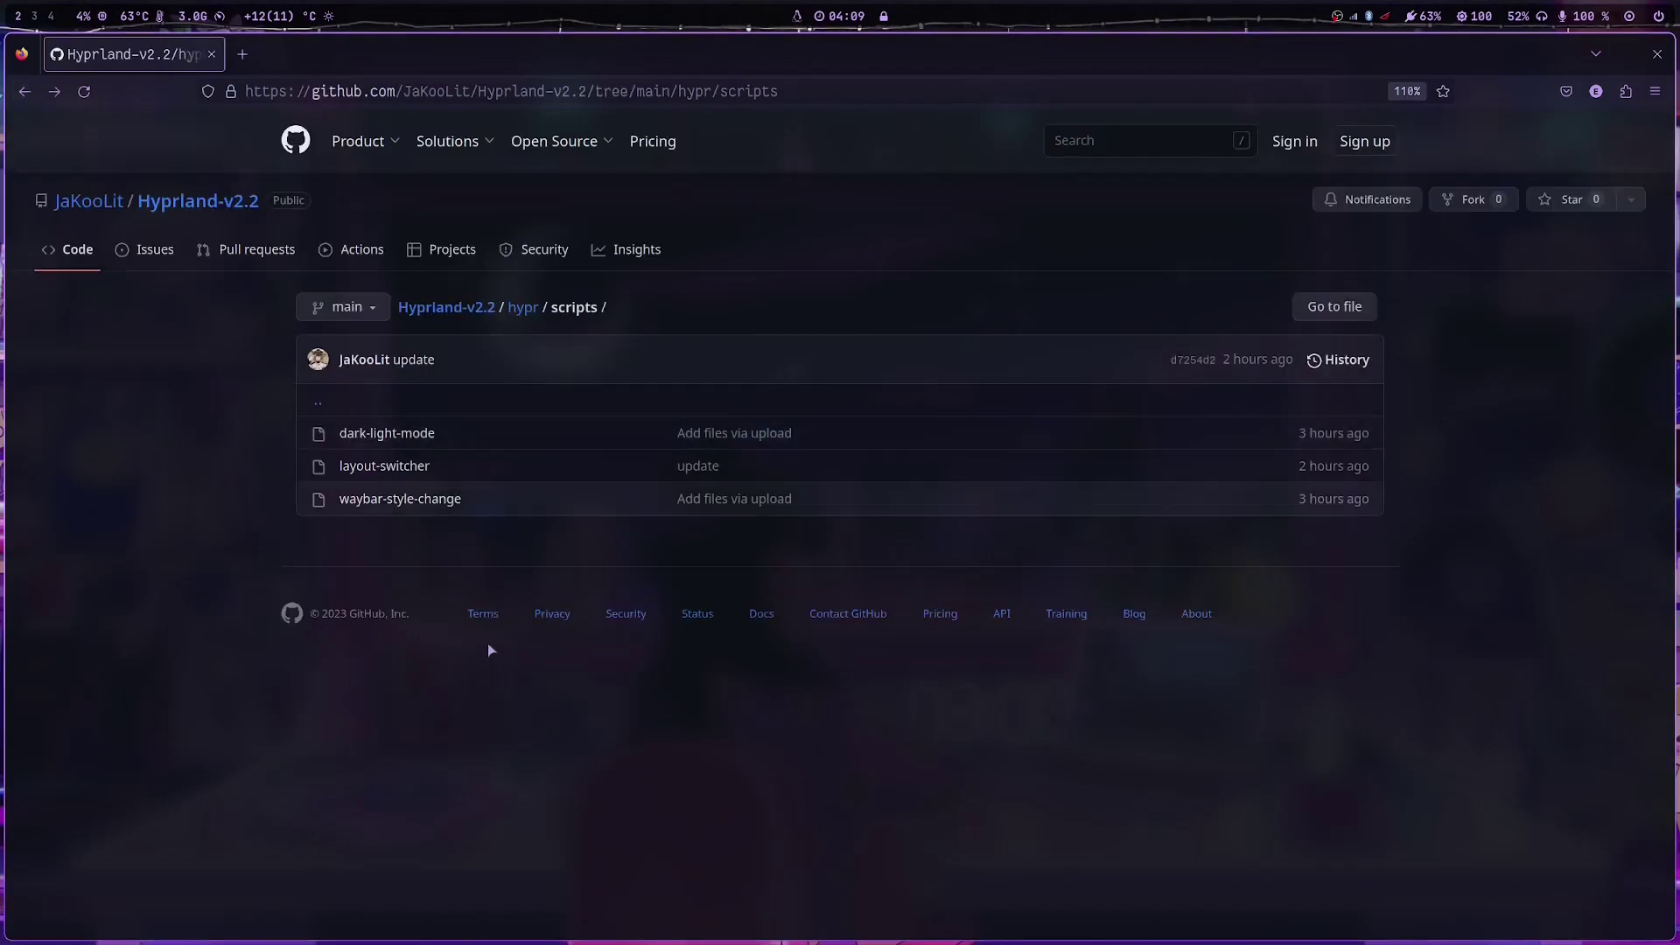
click(26, 95)
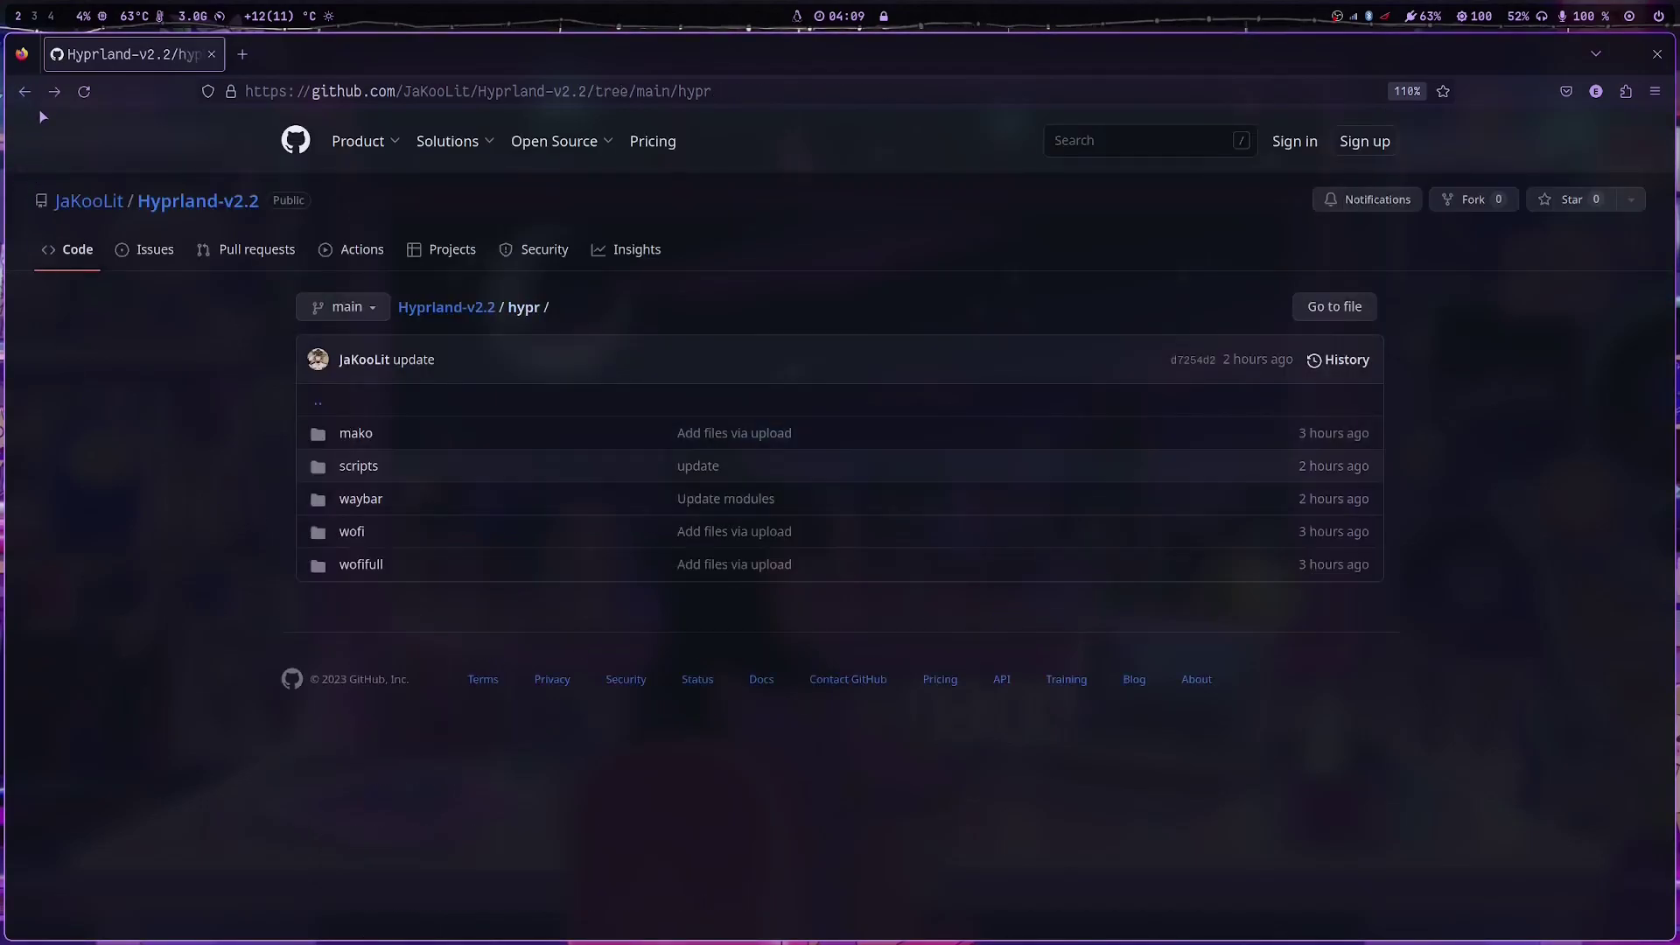
click(30, 101)
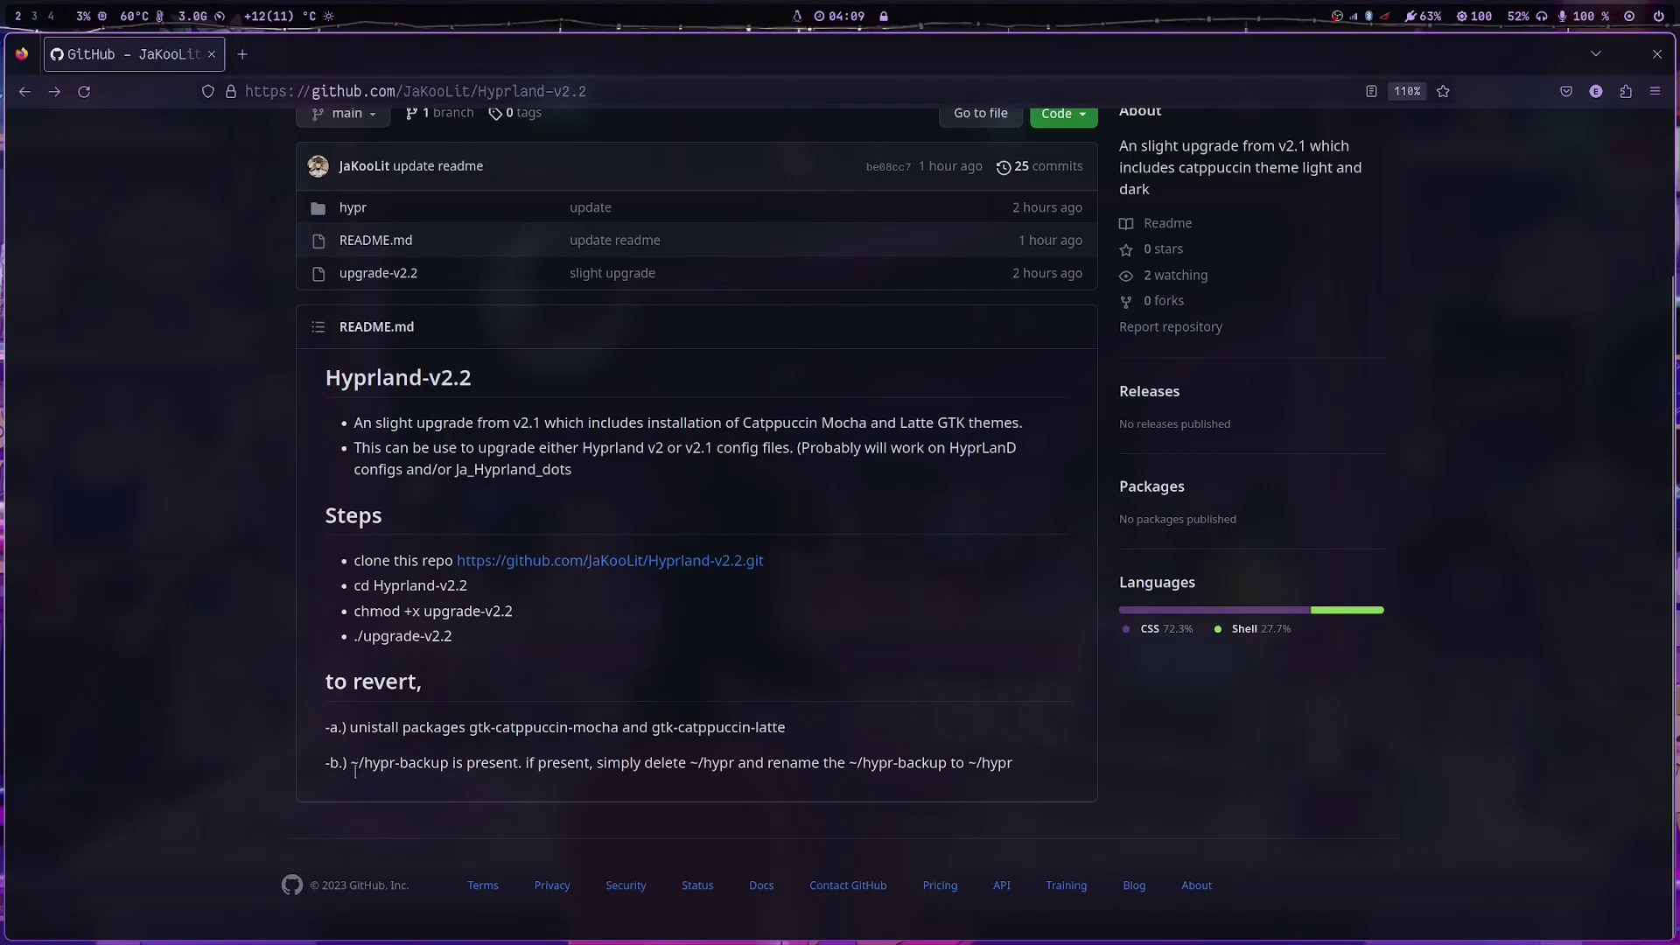
Select the ~/hypr-backup path in the README's revert steps, then switch to the Thunar workspace.
drag(359, 770, 383, 770)
drag(417, 766, 440, 776)
click(394, 766)
scroll(1096, 323, up, 4)
scroll(819, 828, down, 2)
scroll(819, 828, down, 2)
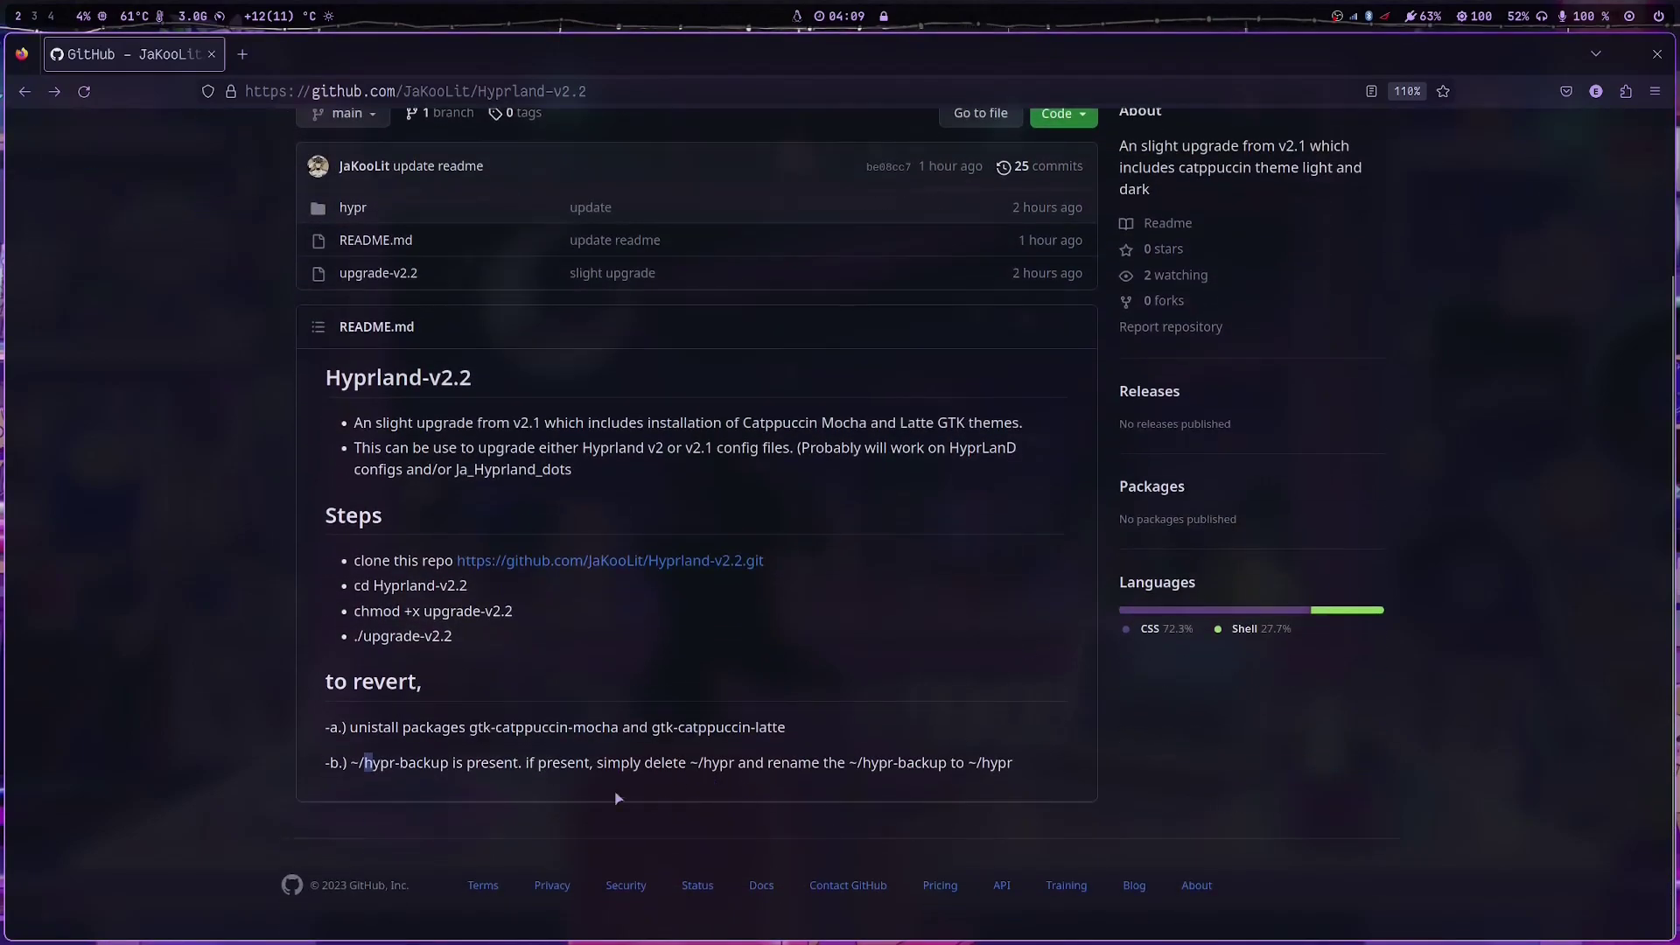
double_click(367, 764)
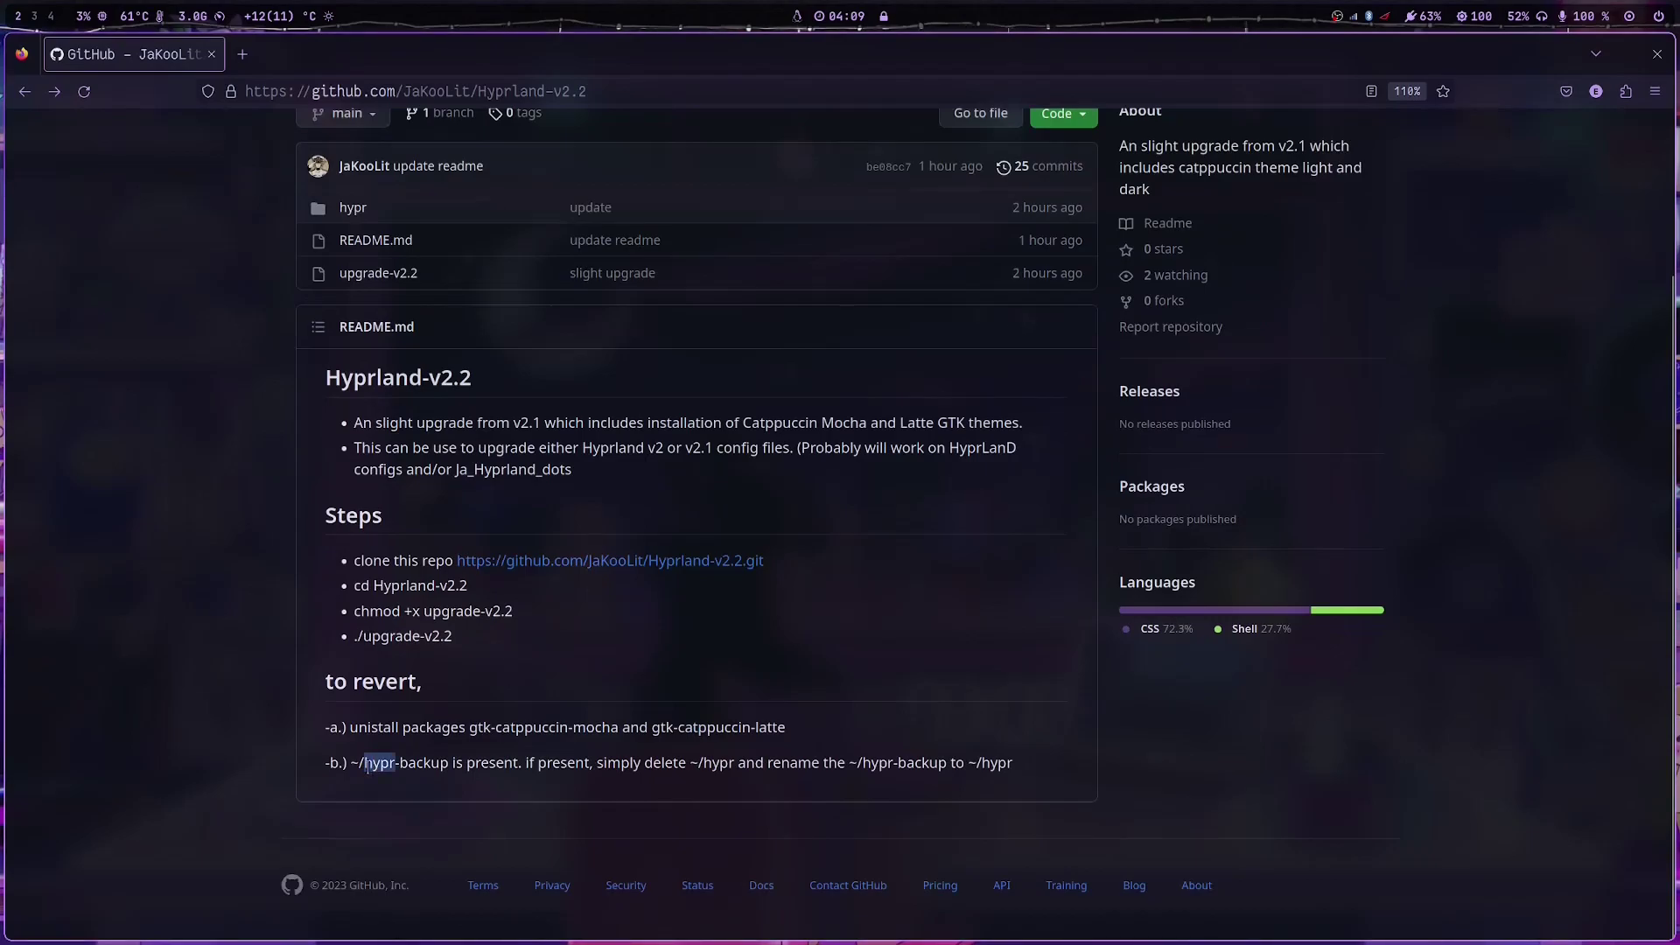
click(359, 769)
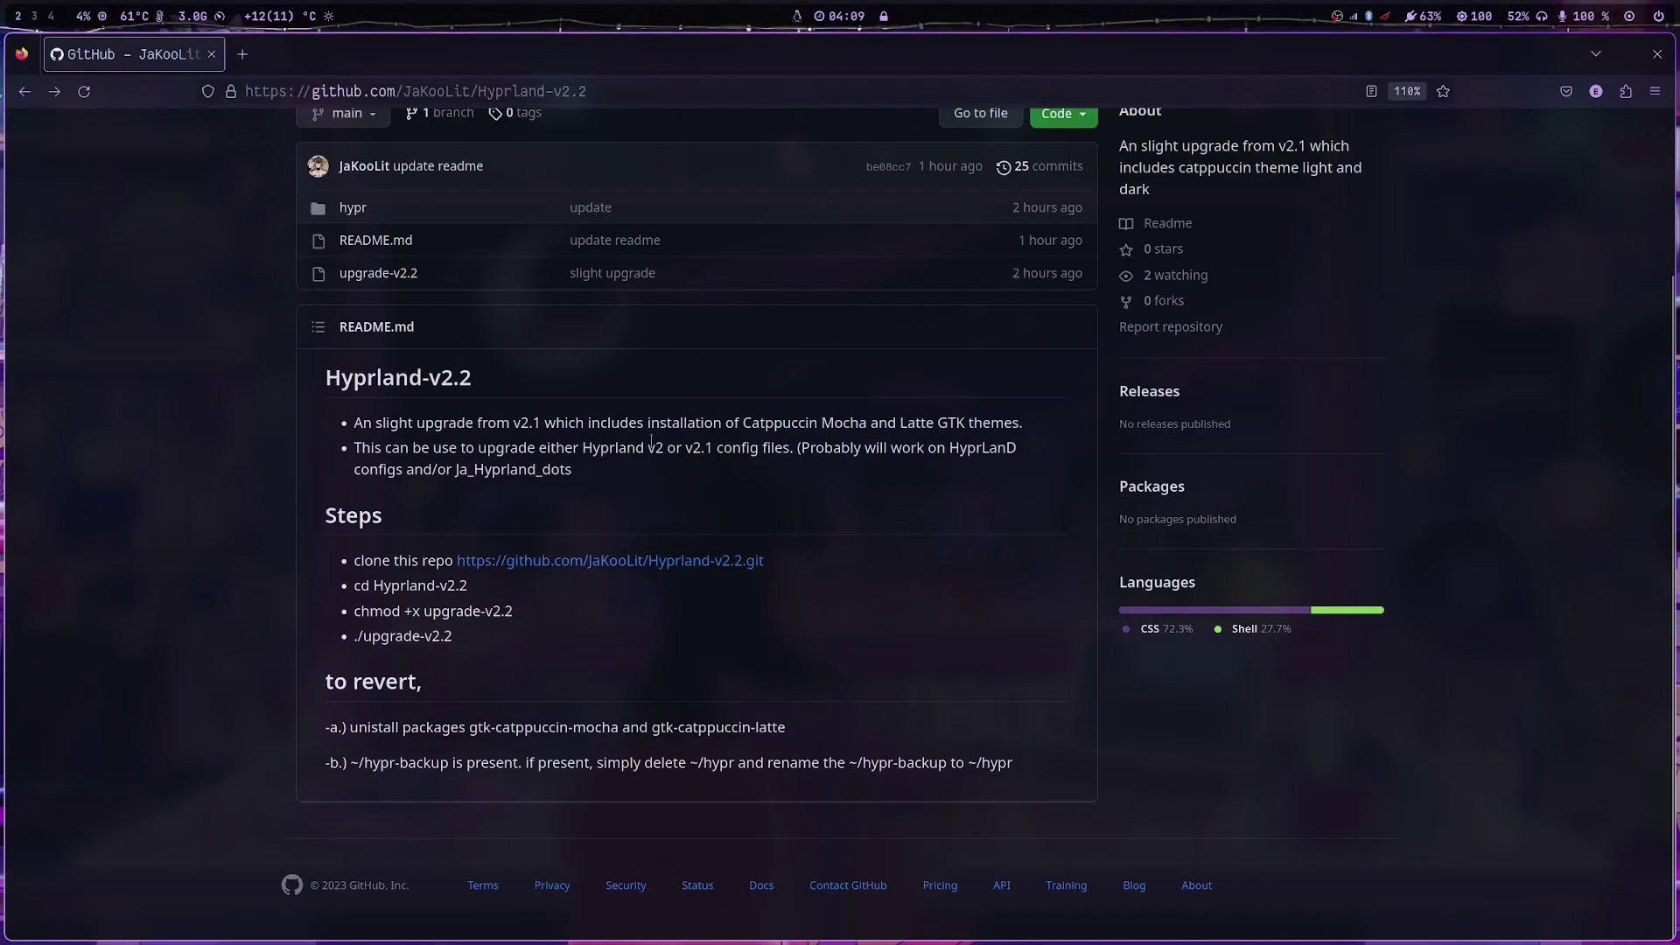
key(super+2)
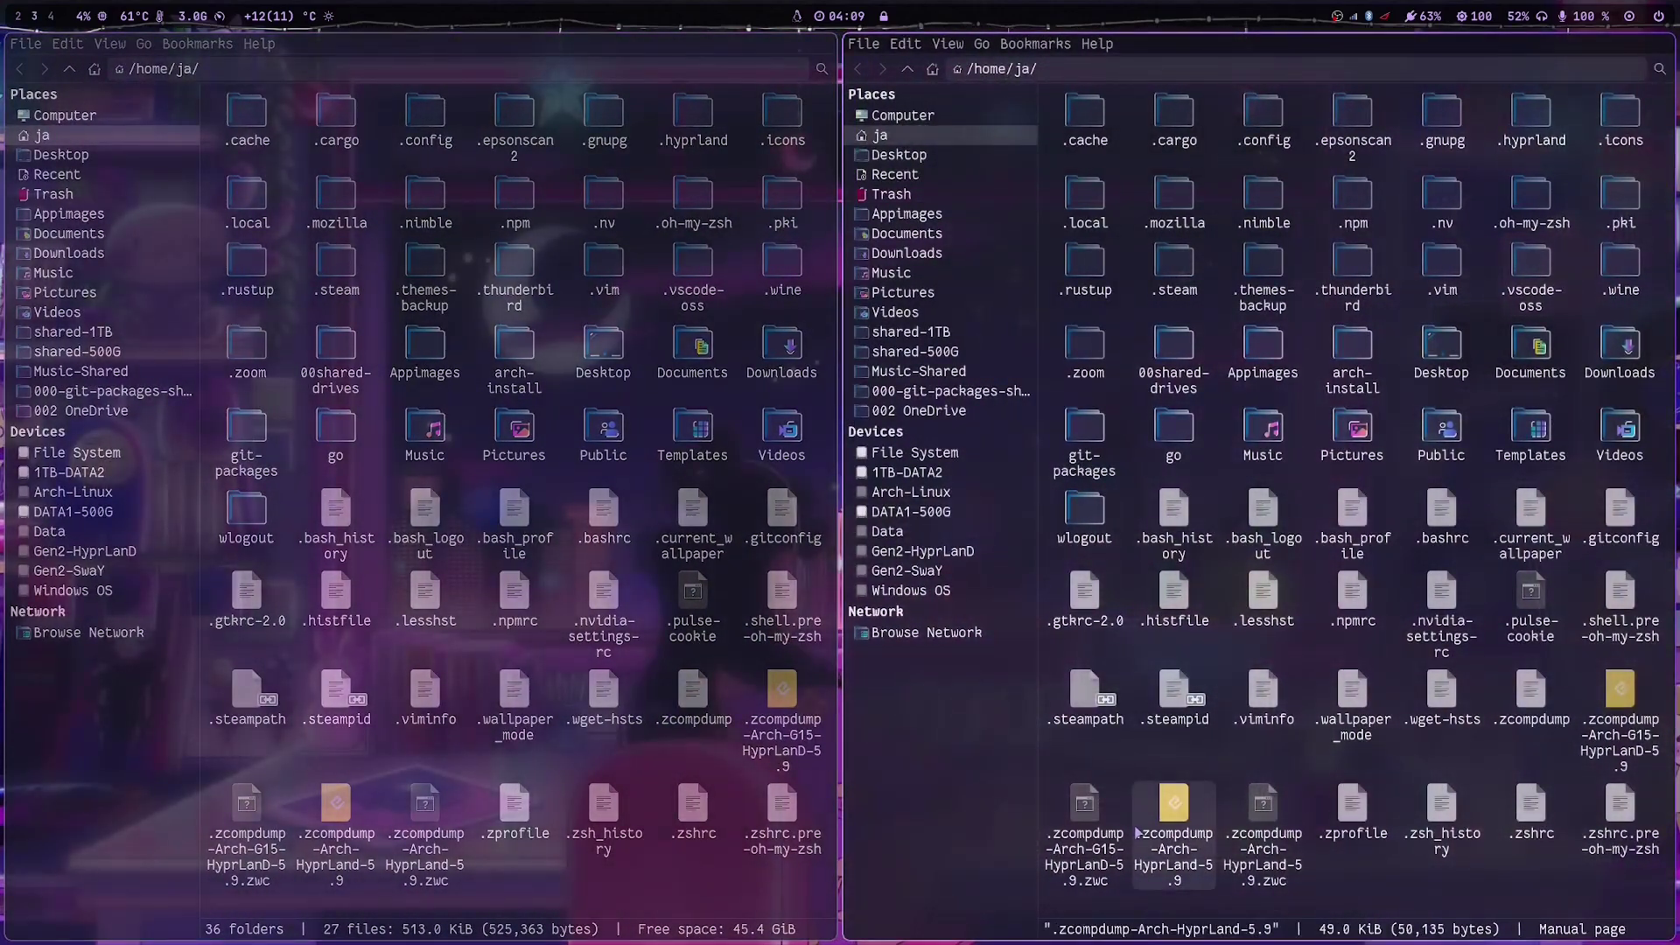
Close the extra Thunar window, select the hypr folder inside .config, then open a terminal beside Firefox.
key(super+q)
double_click(426, 112)
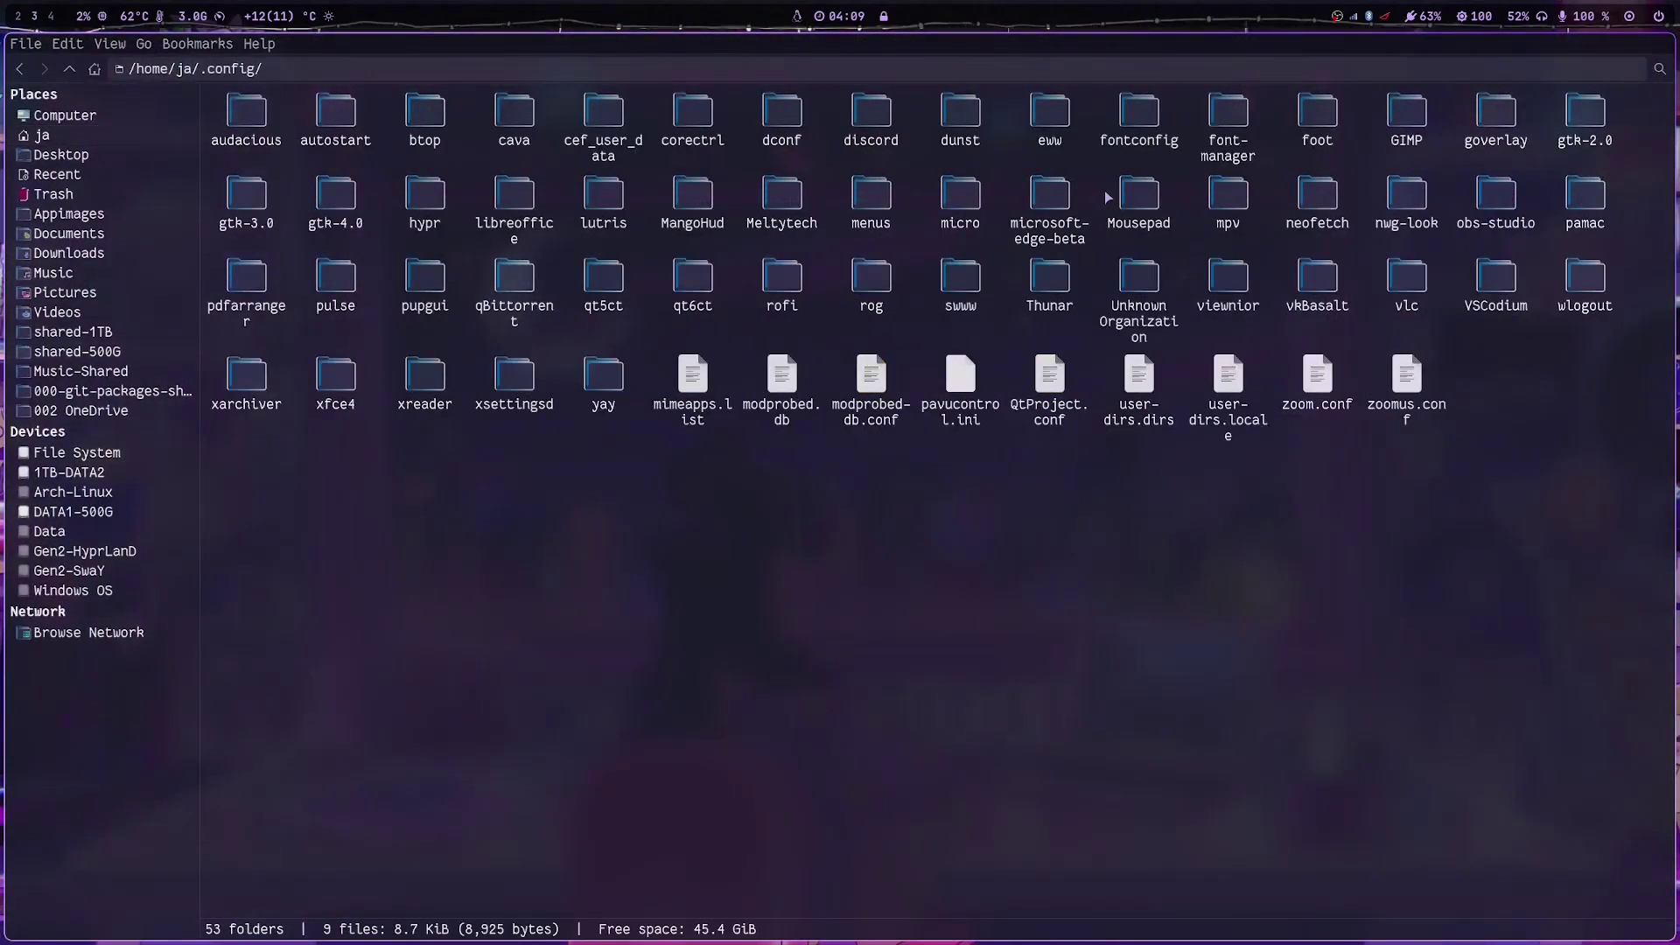
click(422, 207)
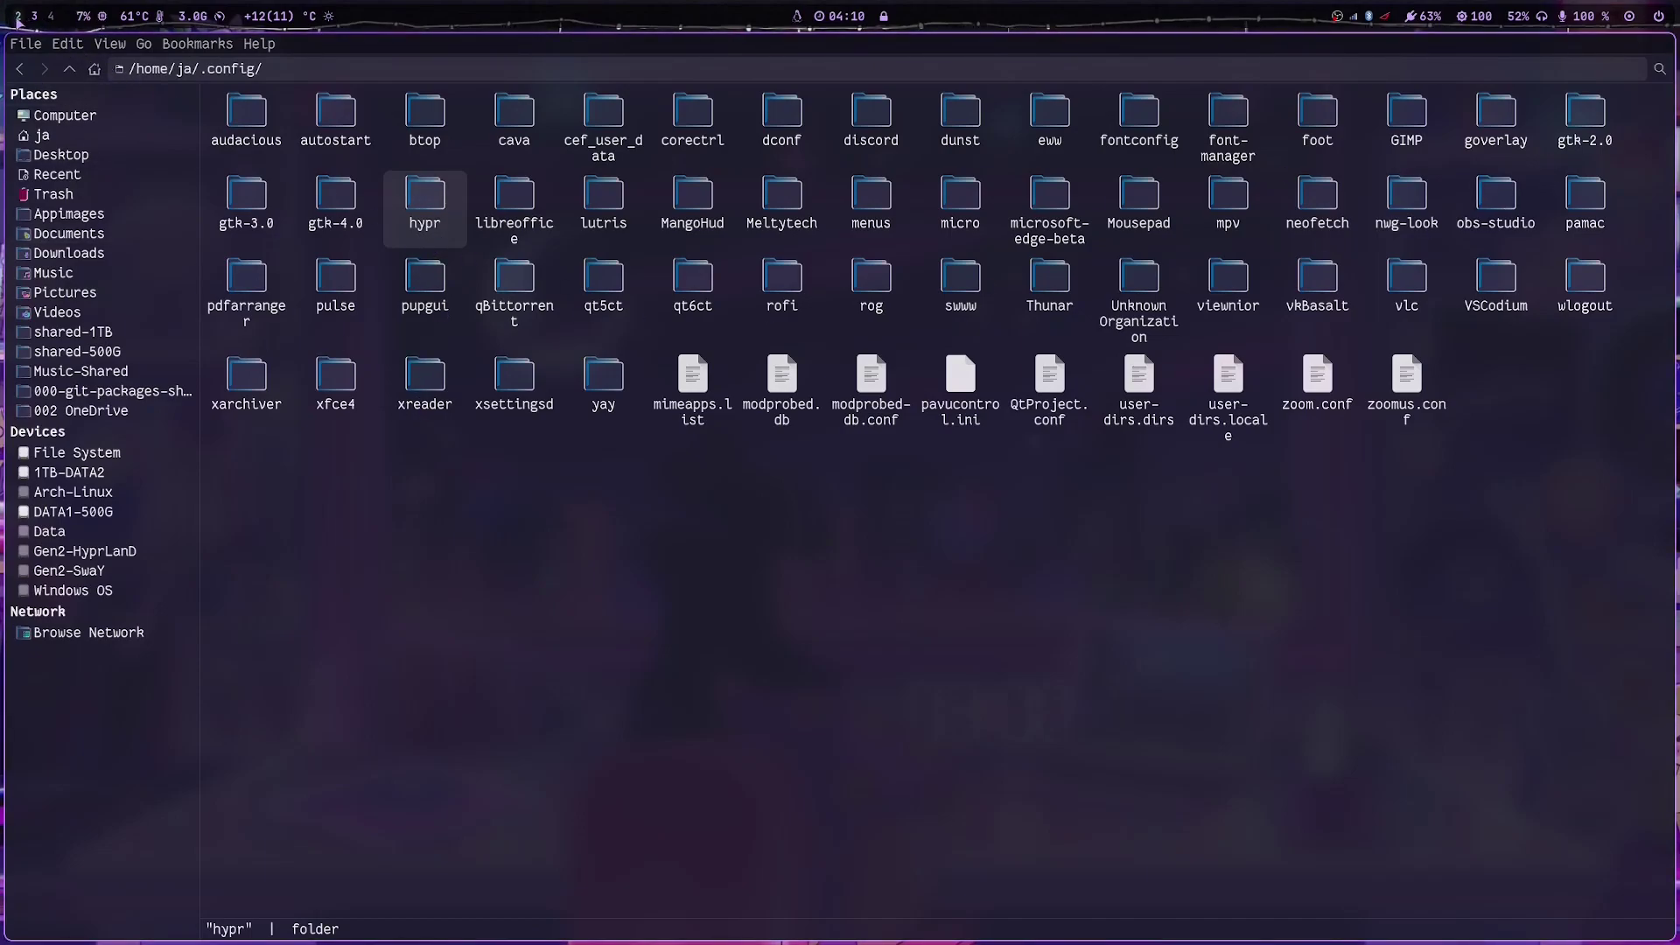
key(super+Tab)
key(super+Return)
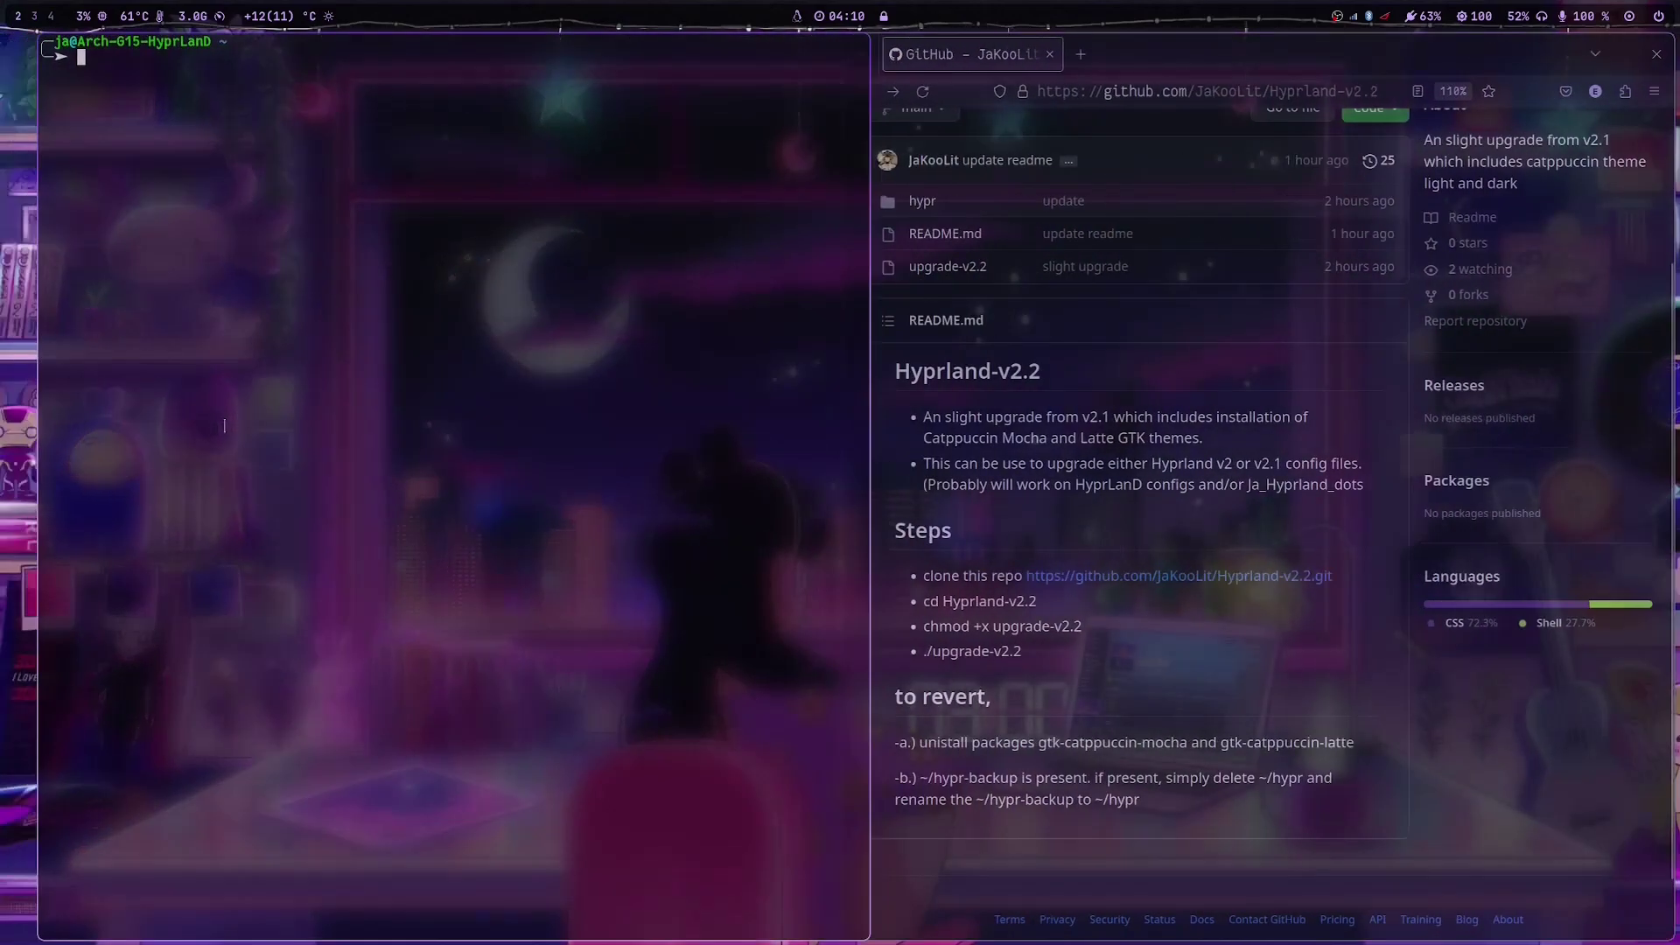
Copy the Hyprland-v2.2 clone URL from GitHub and run git clone with it.
scroll(1149, 648, down, 3)
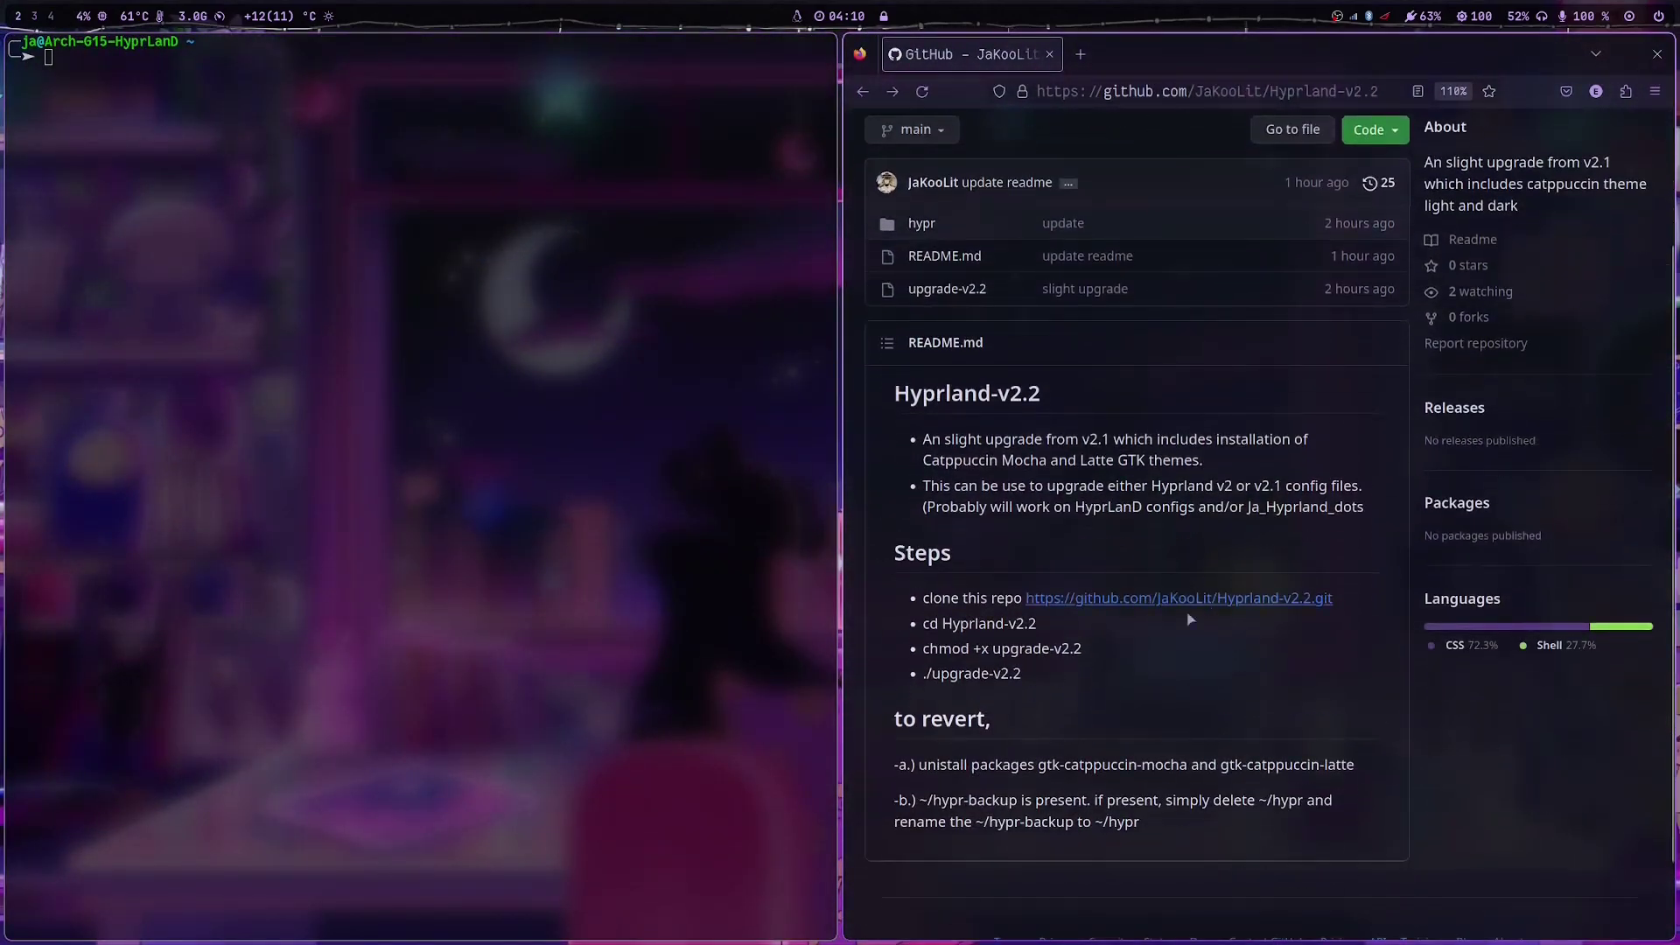
scroll(978, 630, up, 3)
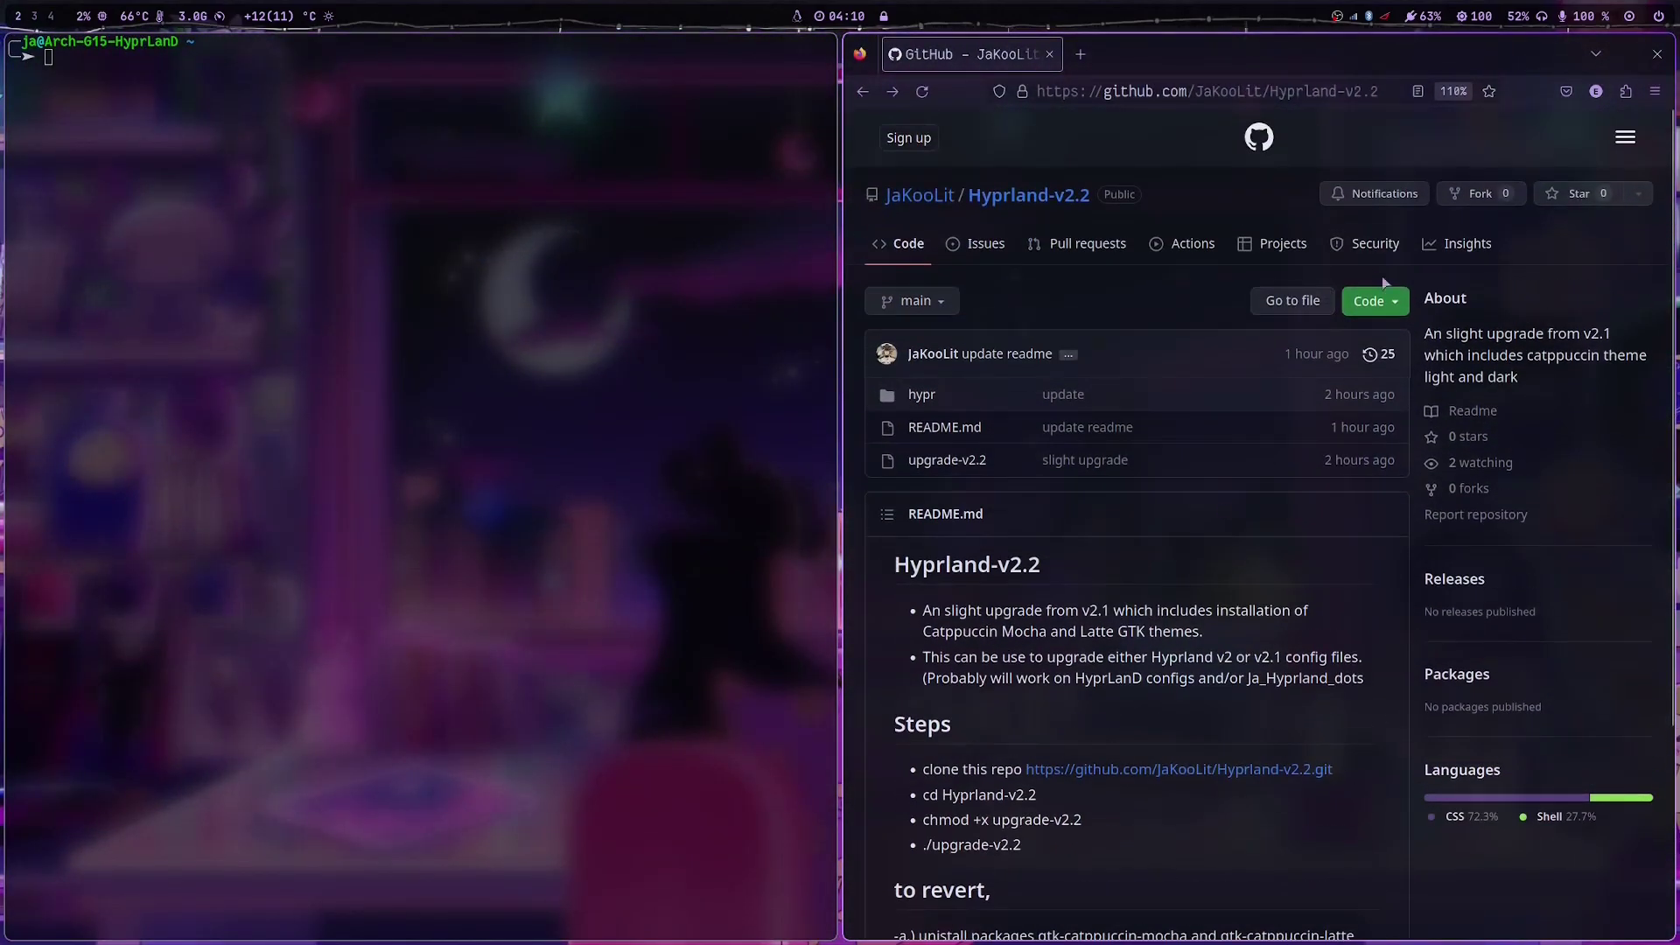
click(1395, 309)
click(1376, 459)
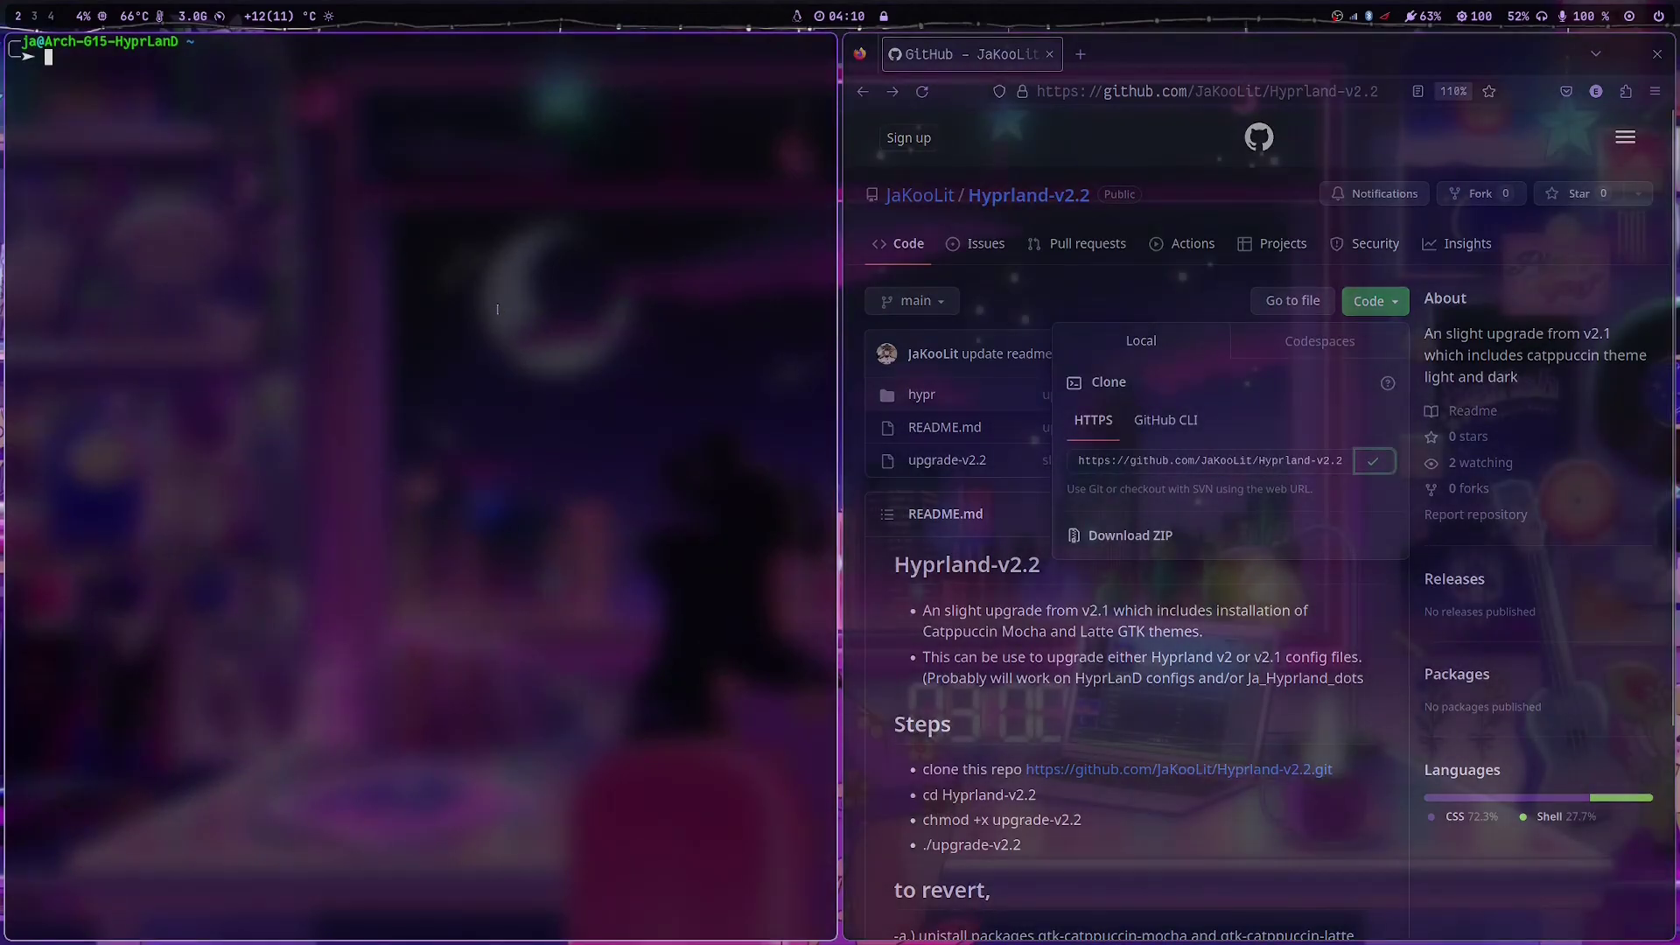
text(git clone)
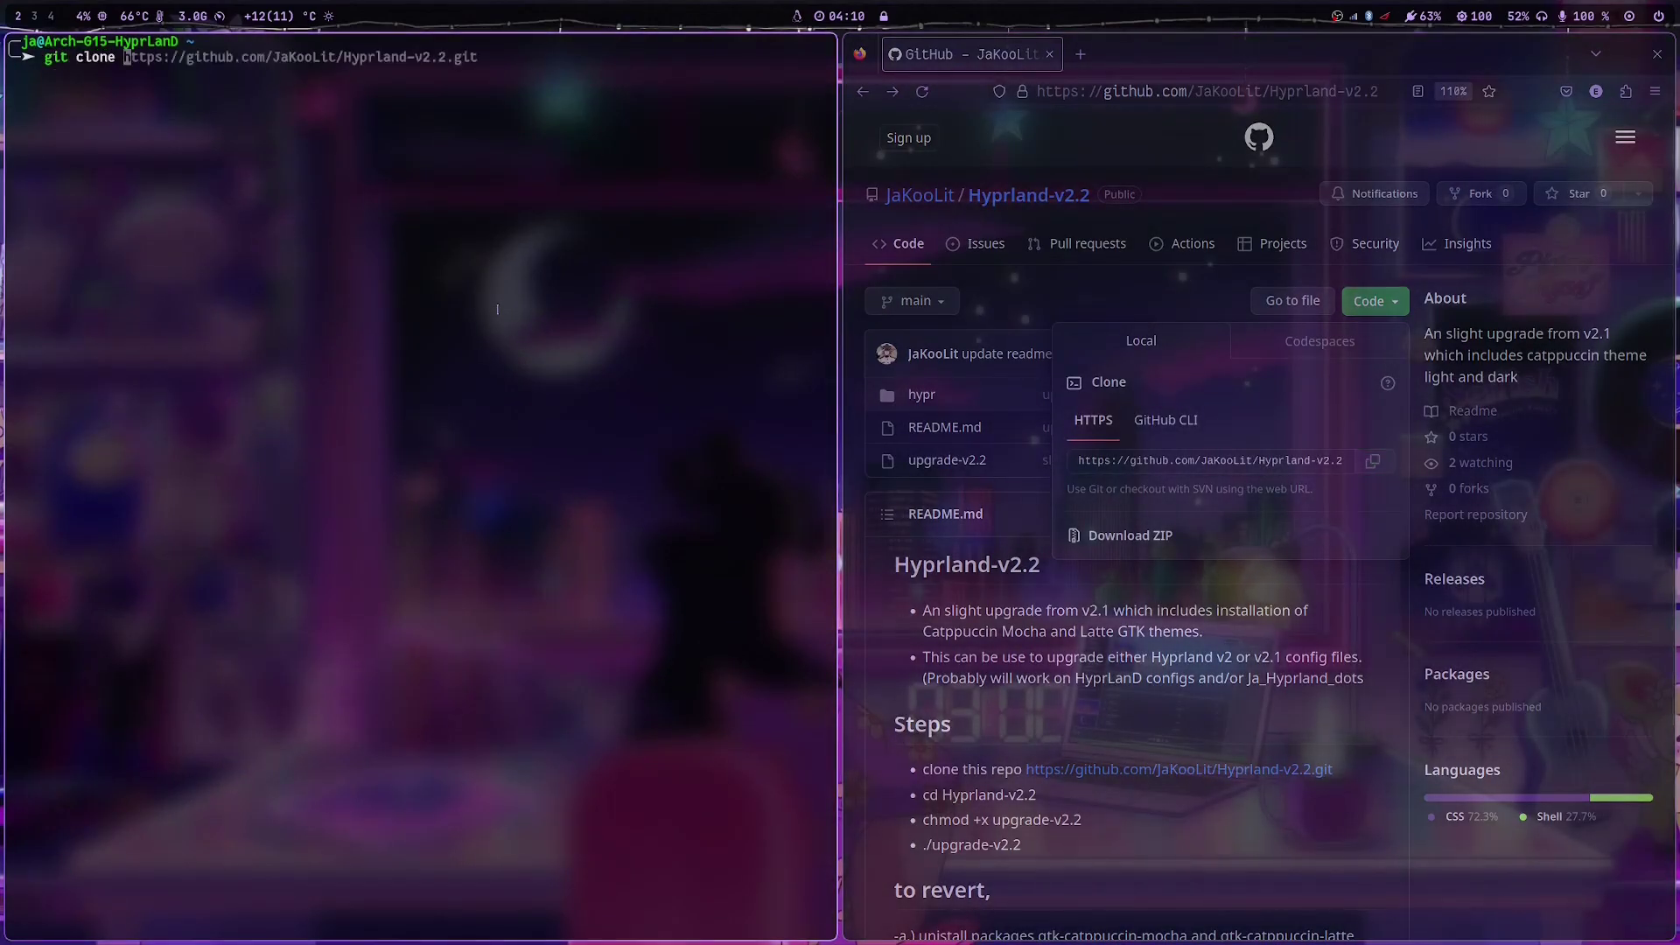
key(ctrl+shift+v)
key(Return)
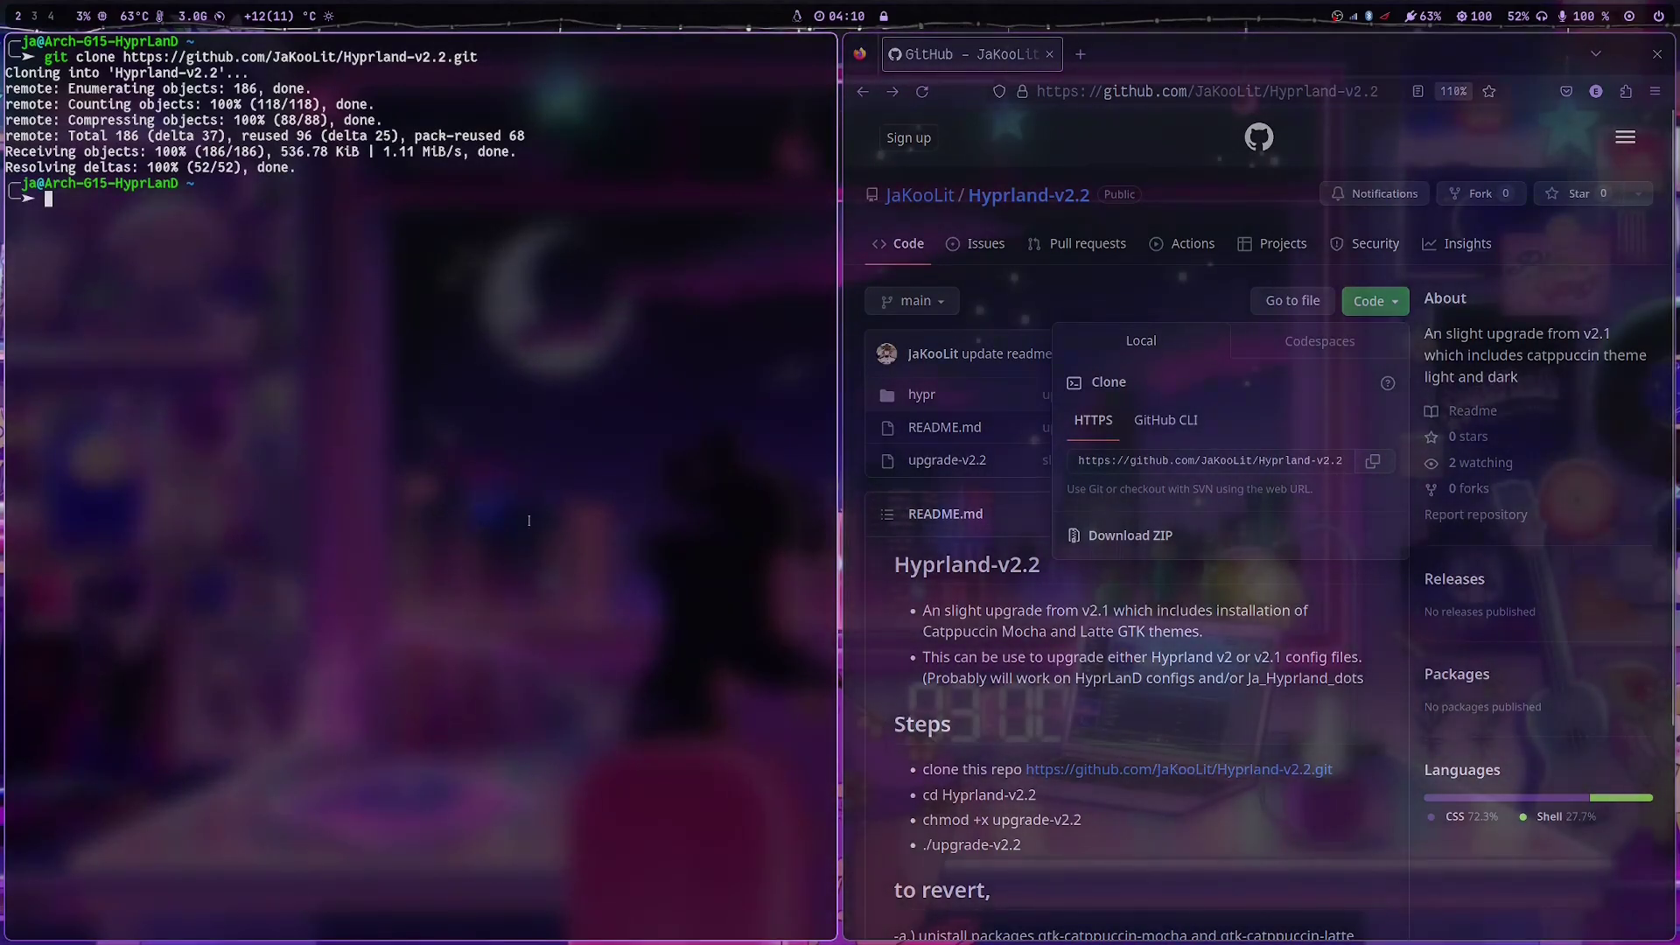
Enter the Hyprland-v2.2 folder, make upgrade-v2.2 executable, and run ./upgrade-v2.2.
text(cd)
key(Right)
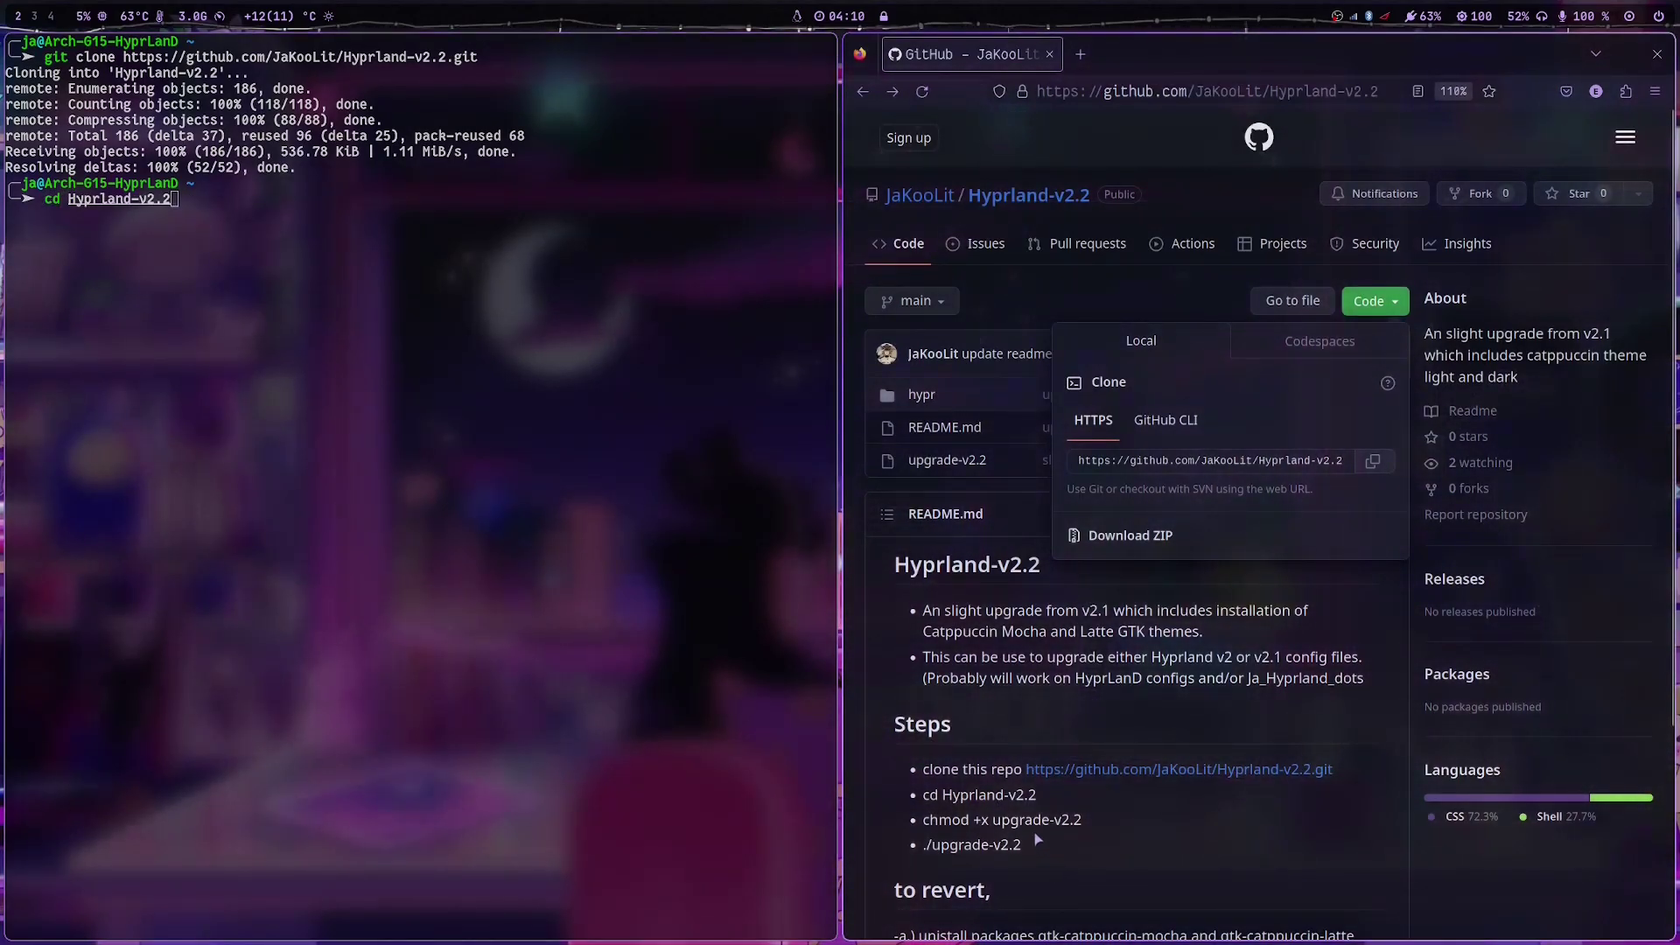
key(Return)
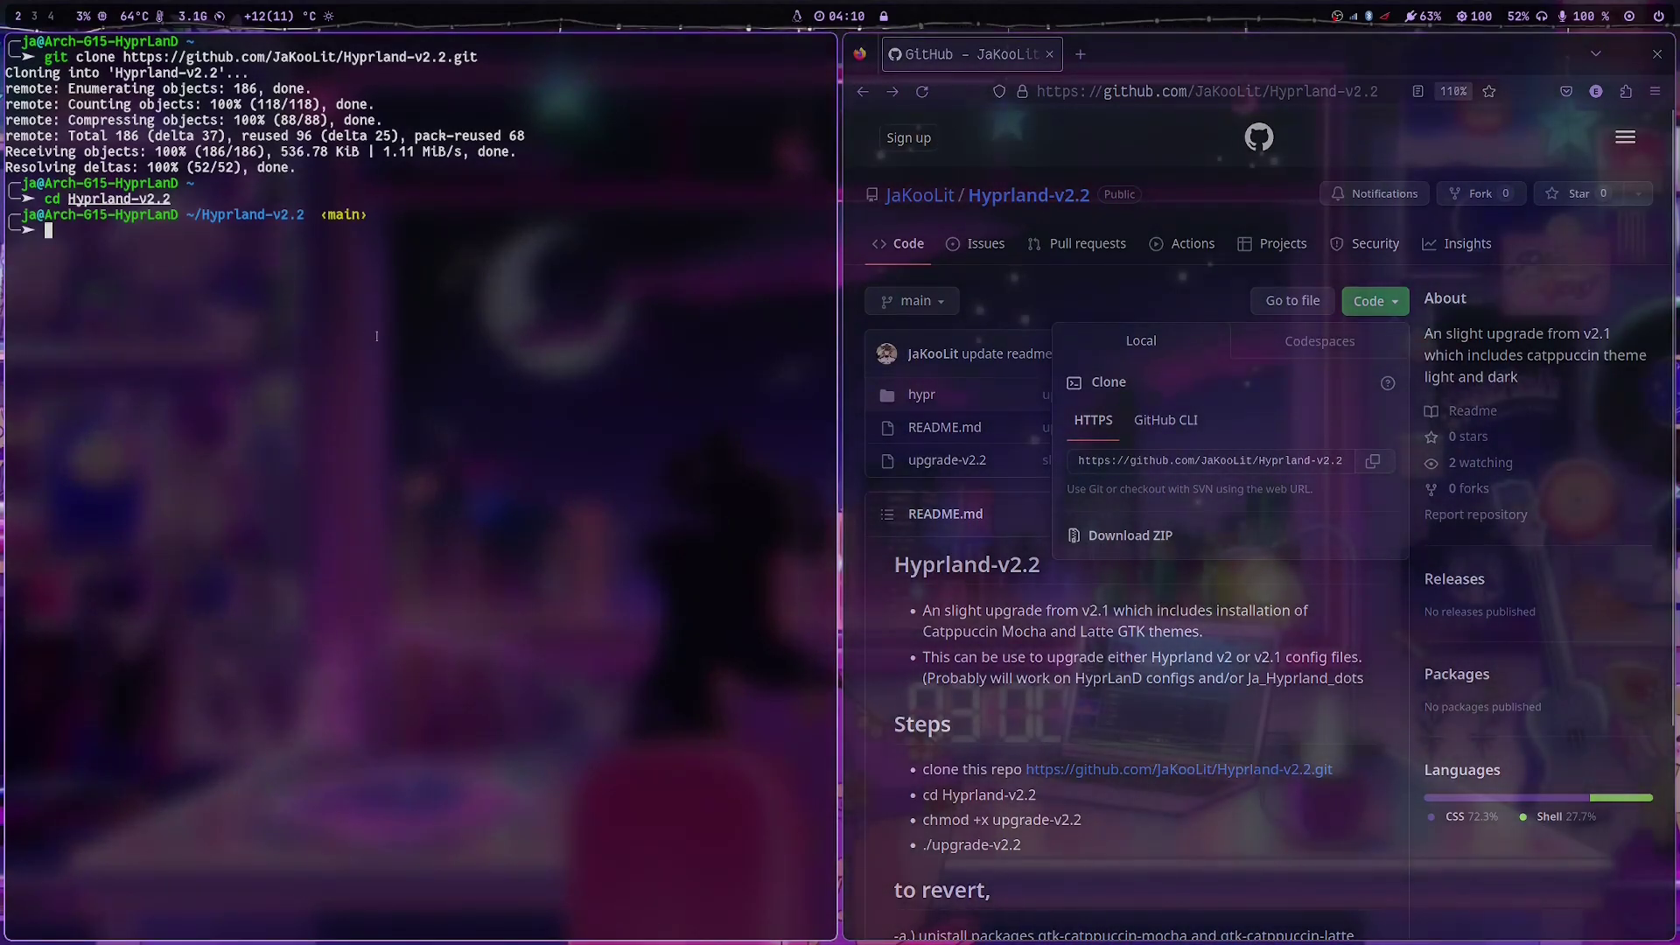
text(chmod +x upgrade-v2.2)
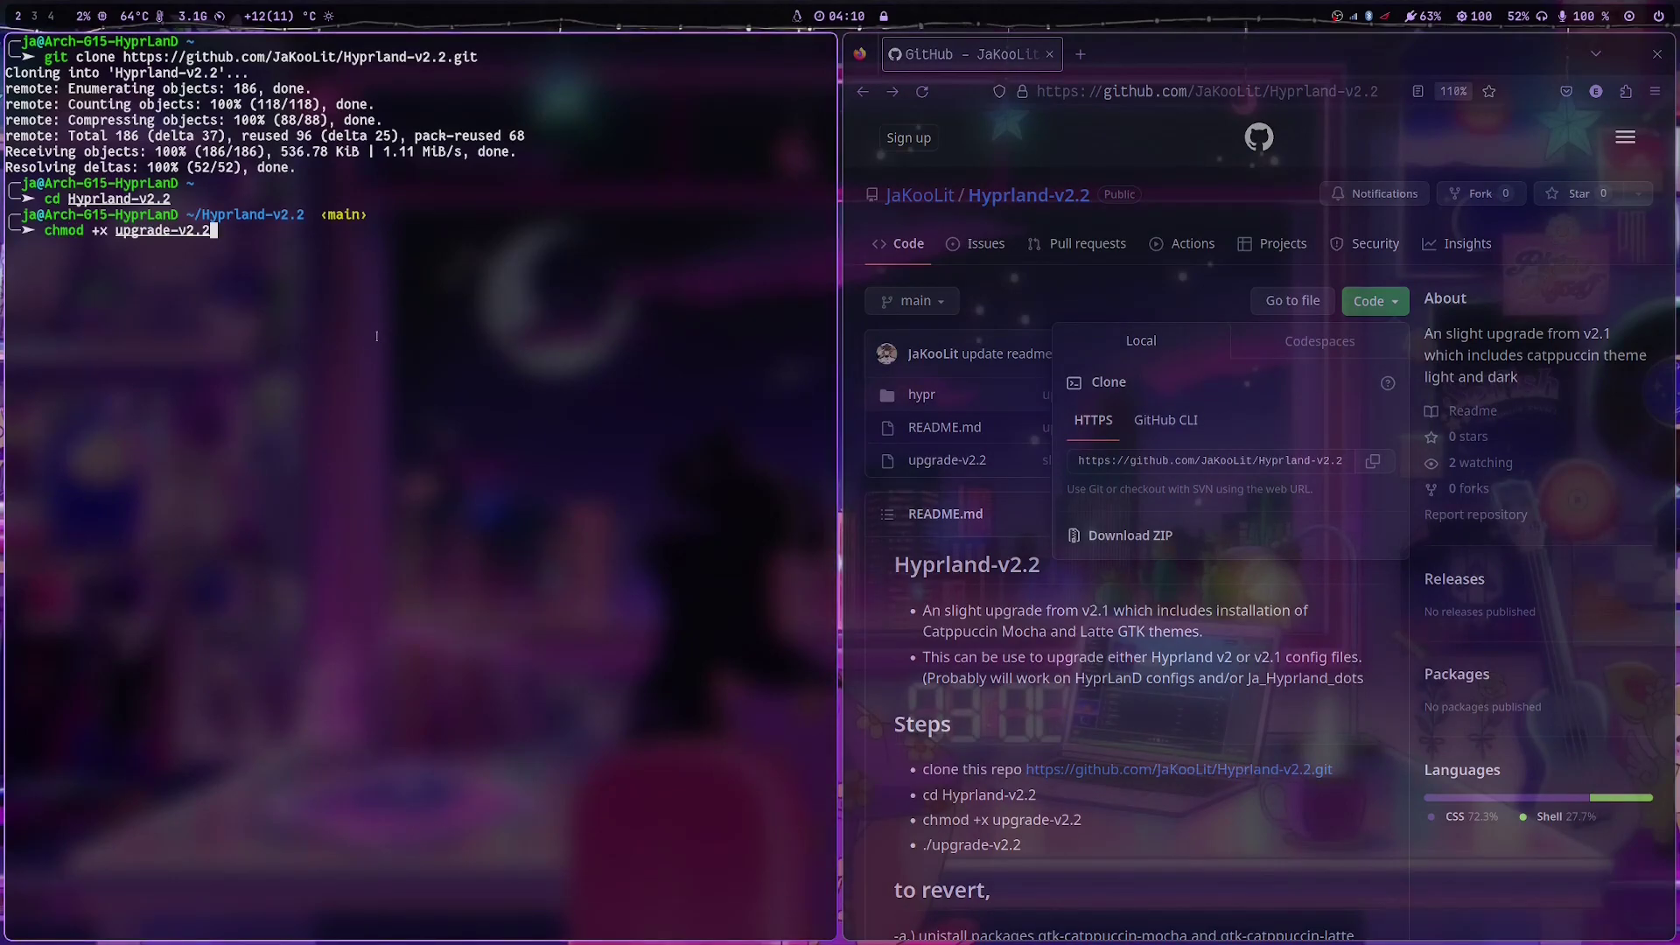
key(Return)
key(ctrl+shift+equal)
key(ctrl+shift+equal)
key(ctrl+shift+equal)
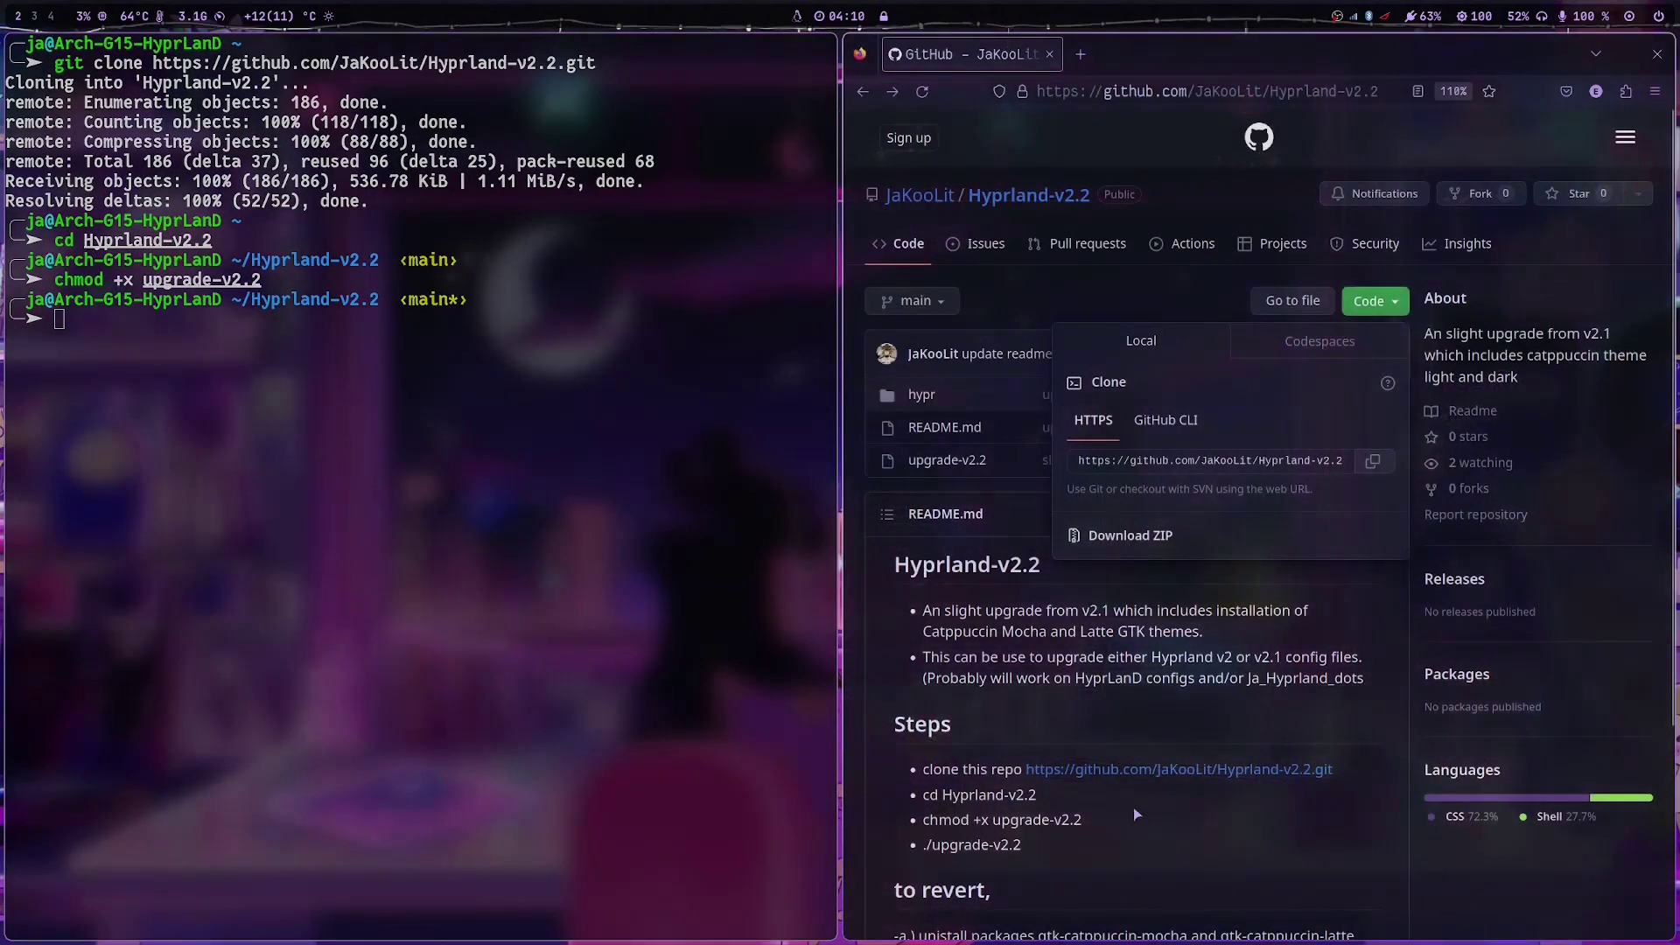
text(./upgrade-v2.2)
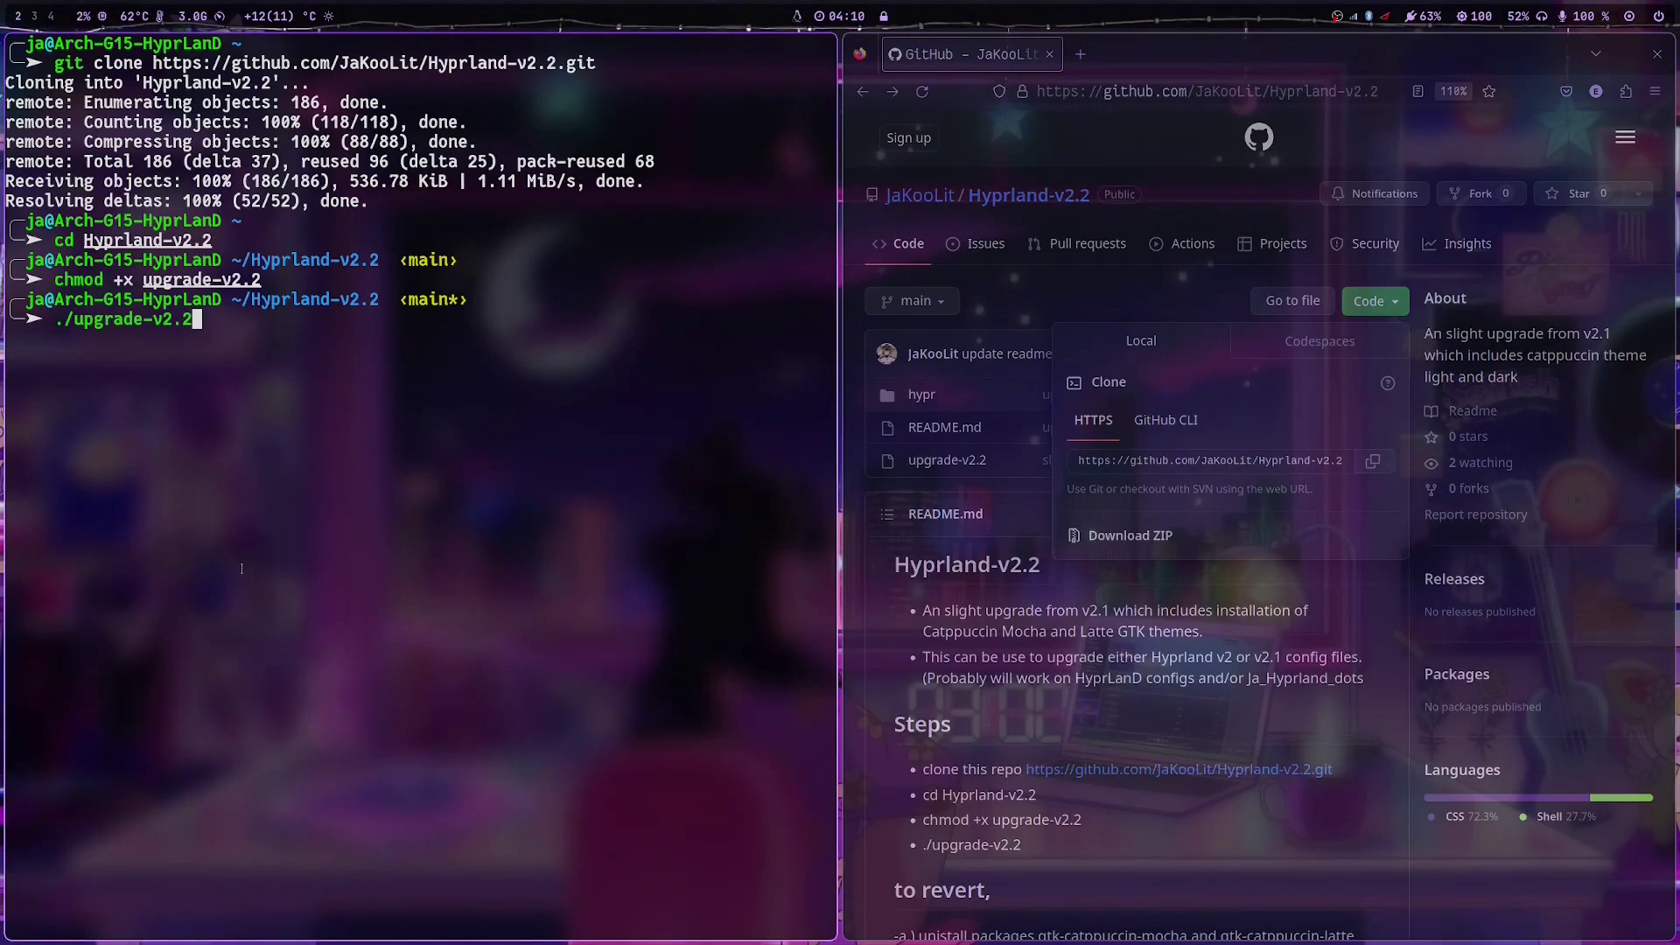
key(Return)
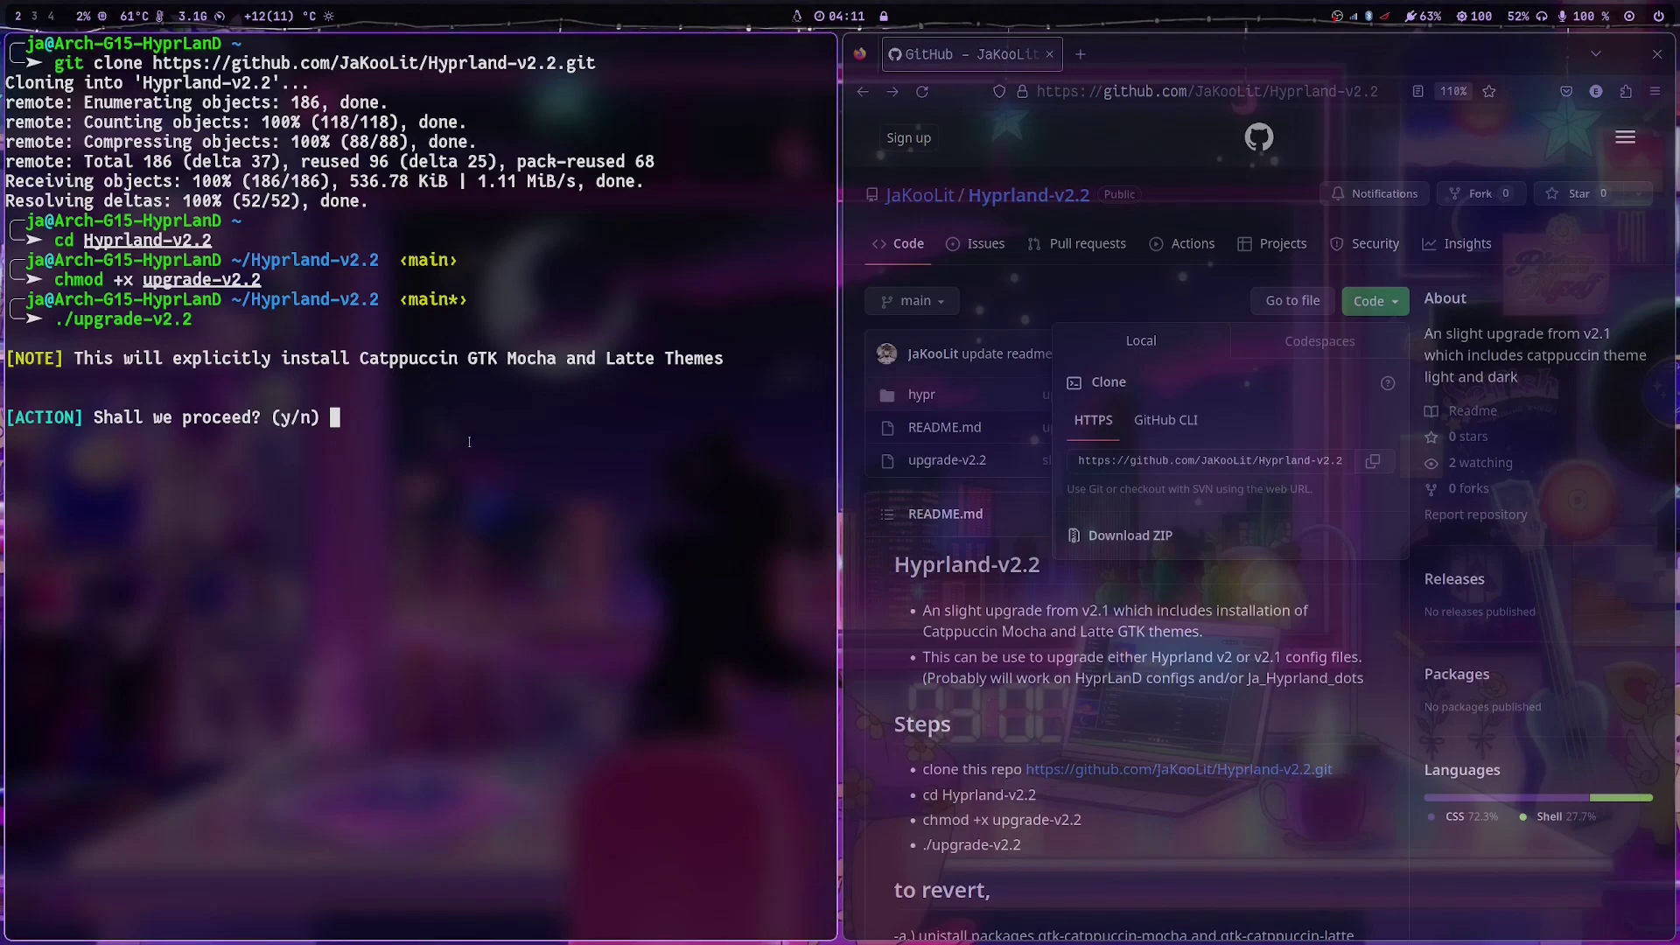
Answer the script prompts, declining once, then rerun ./upgrade-v2.2 and answer y to proceed and upgrade.
text(y)
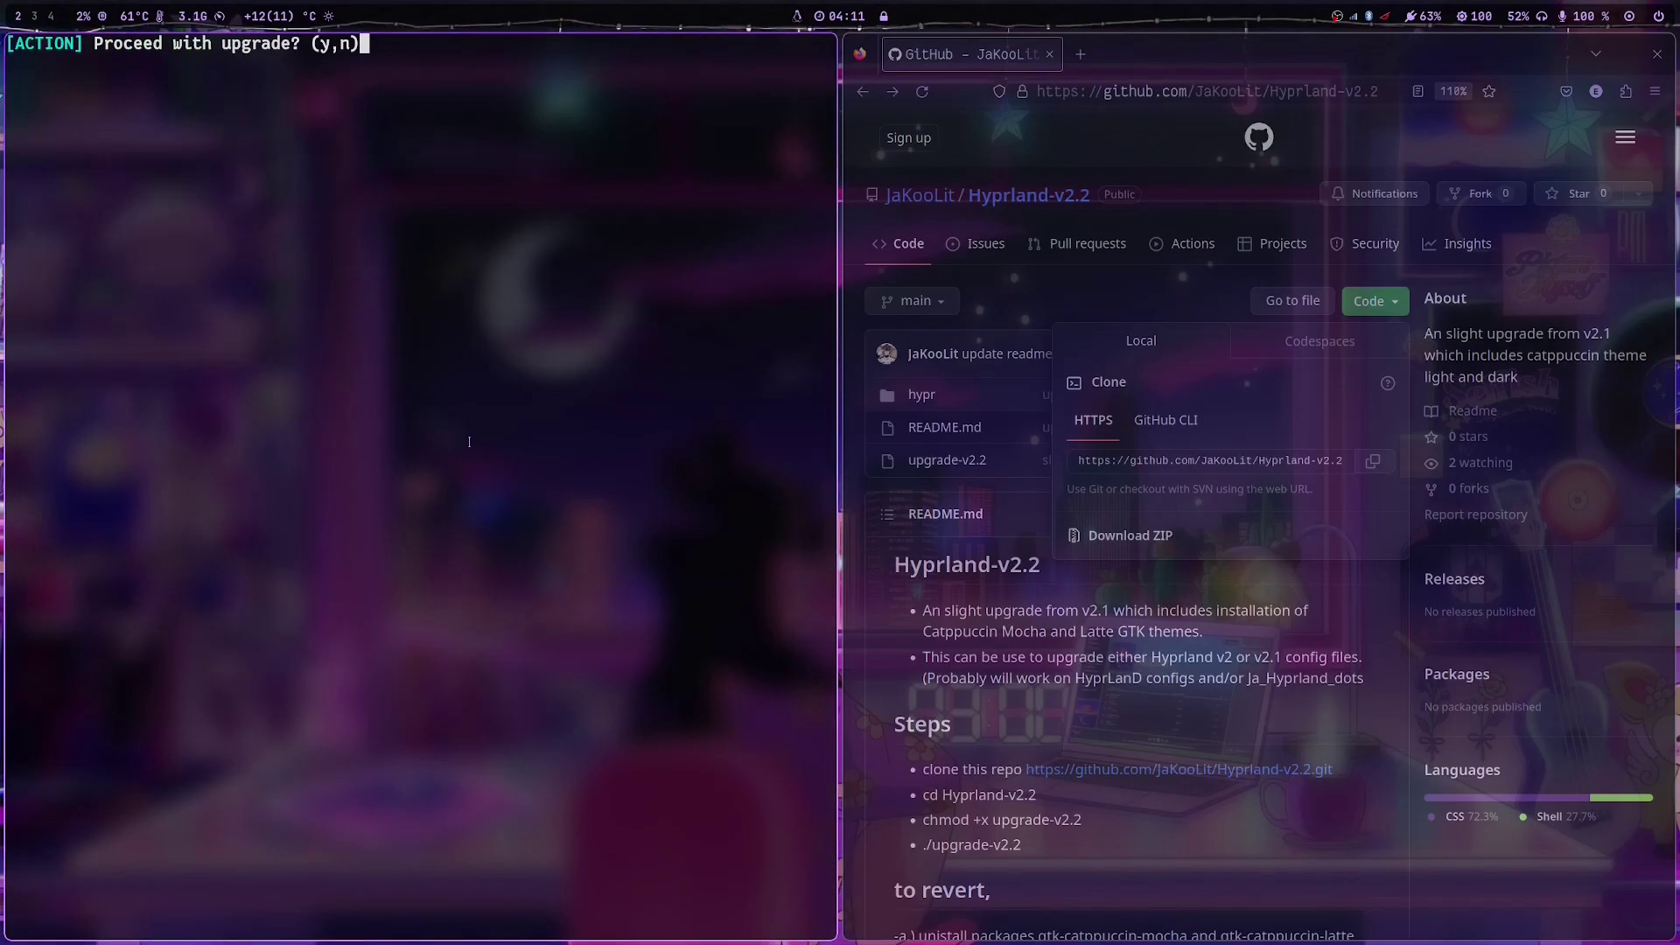
text(n)
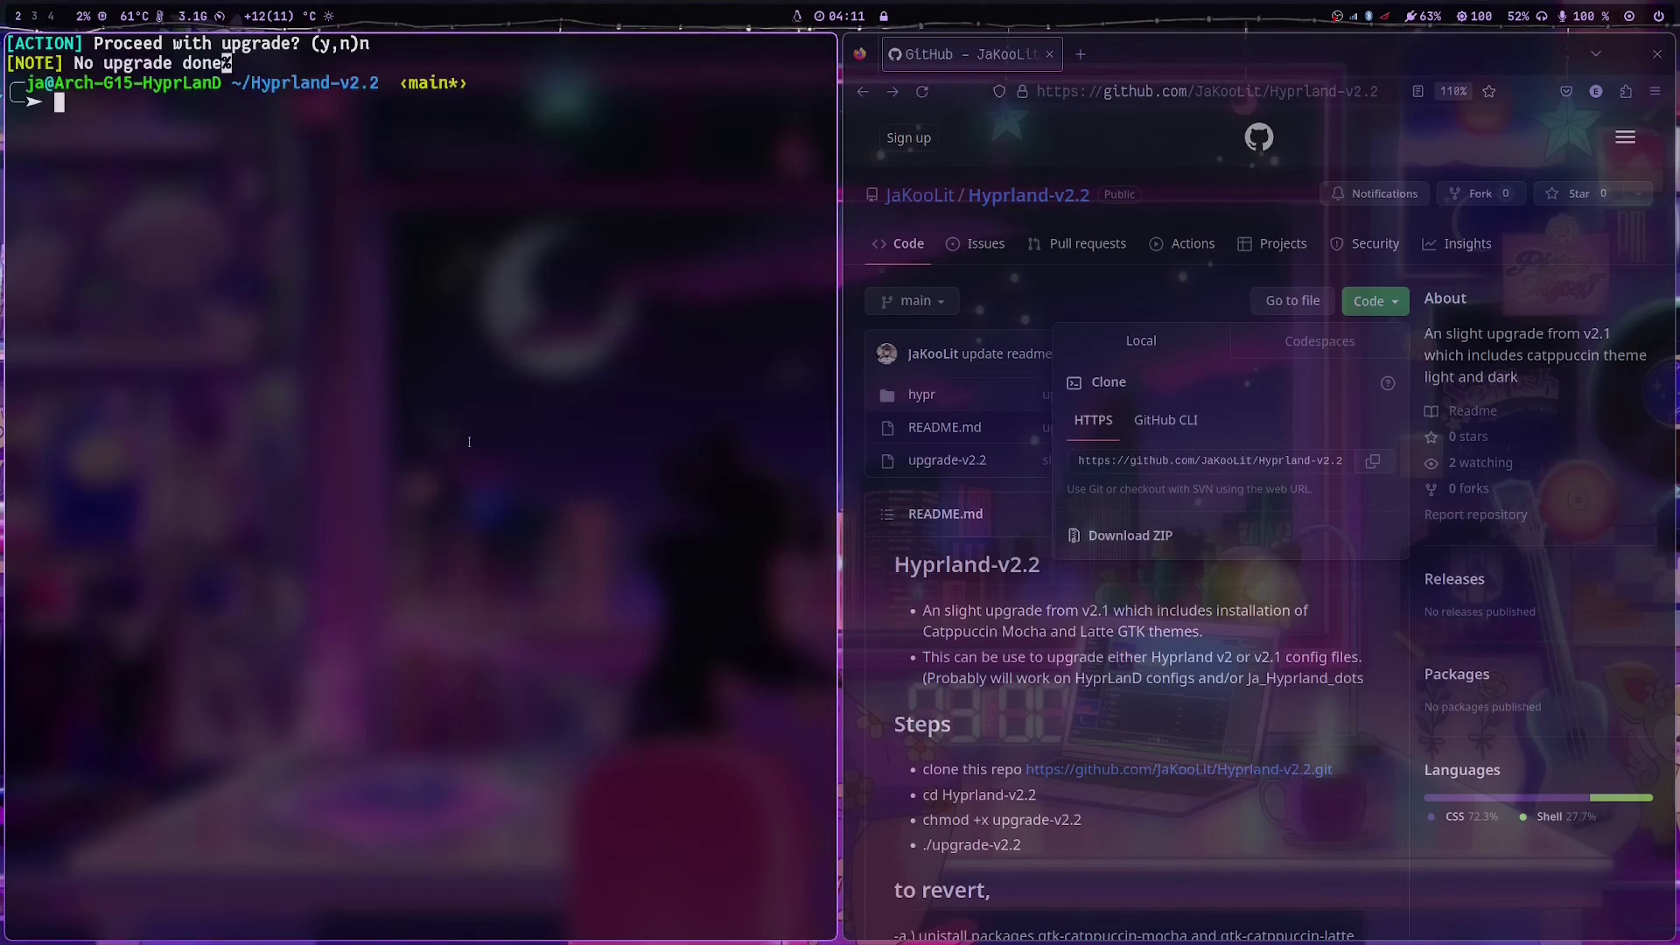
text(./upgrade-v2.2)
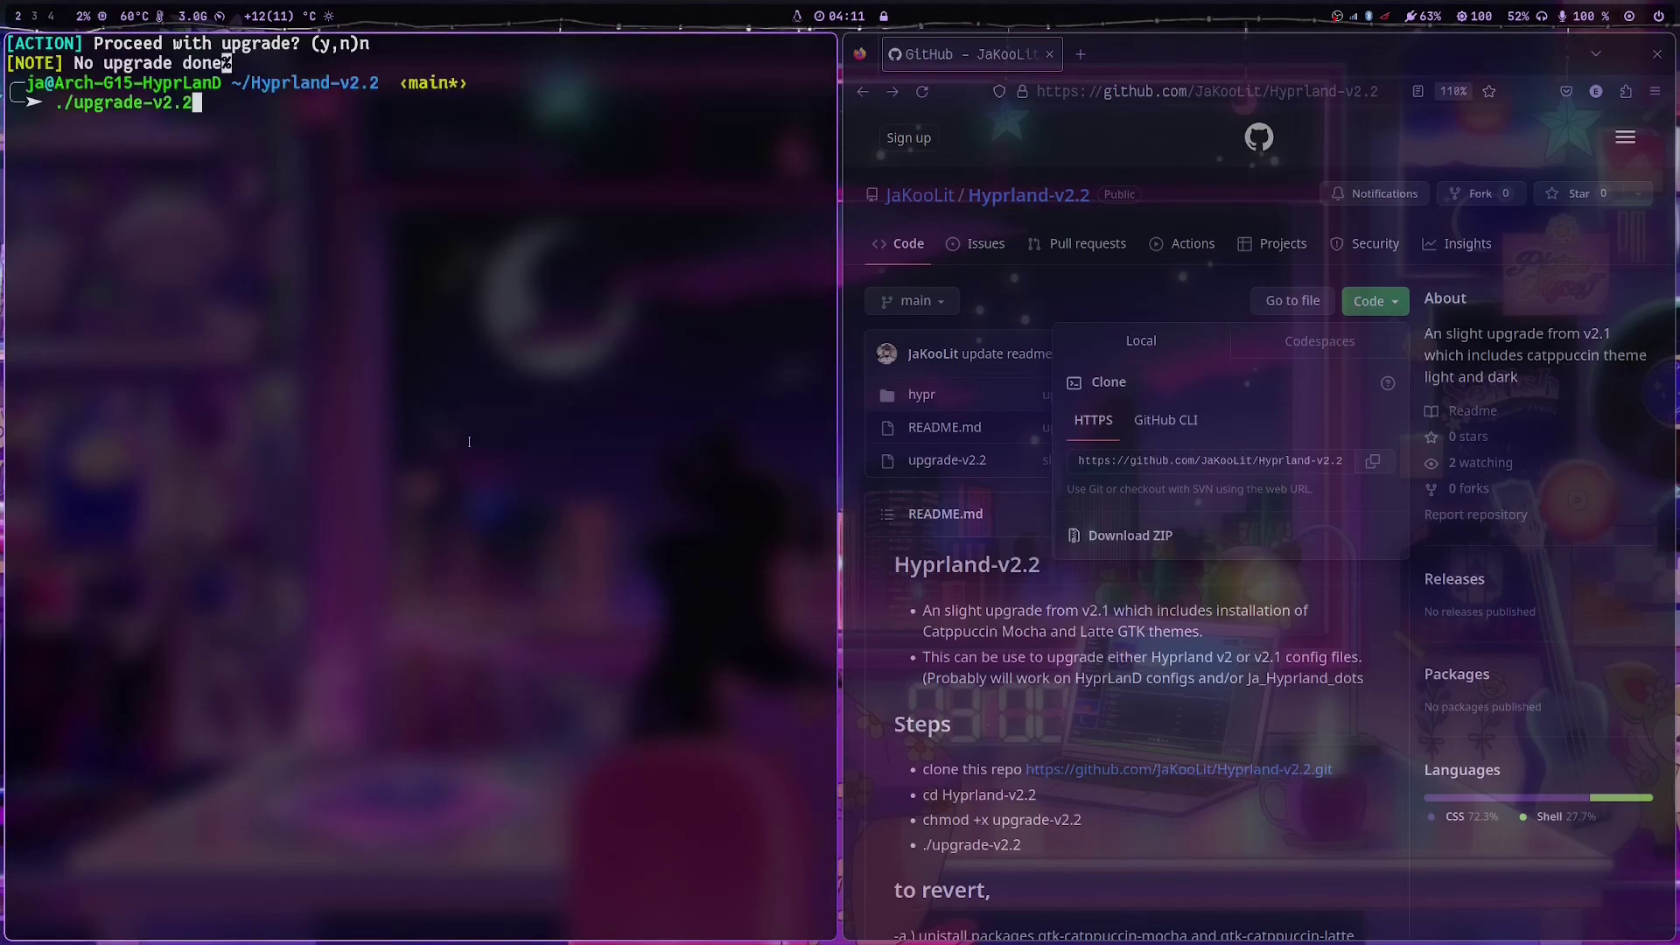
key(Return)
text(n)
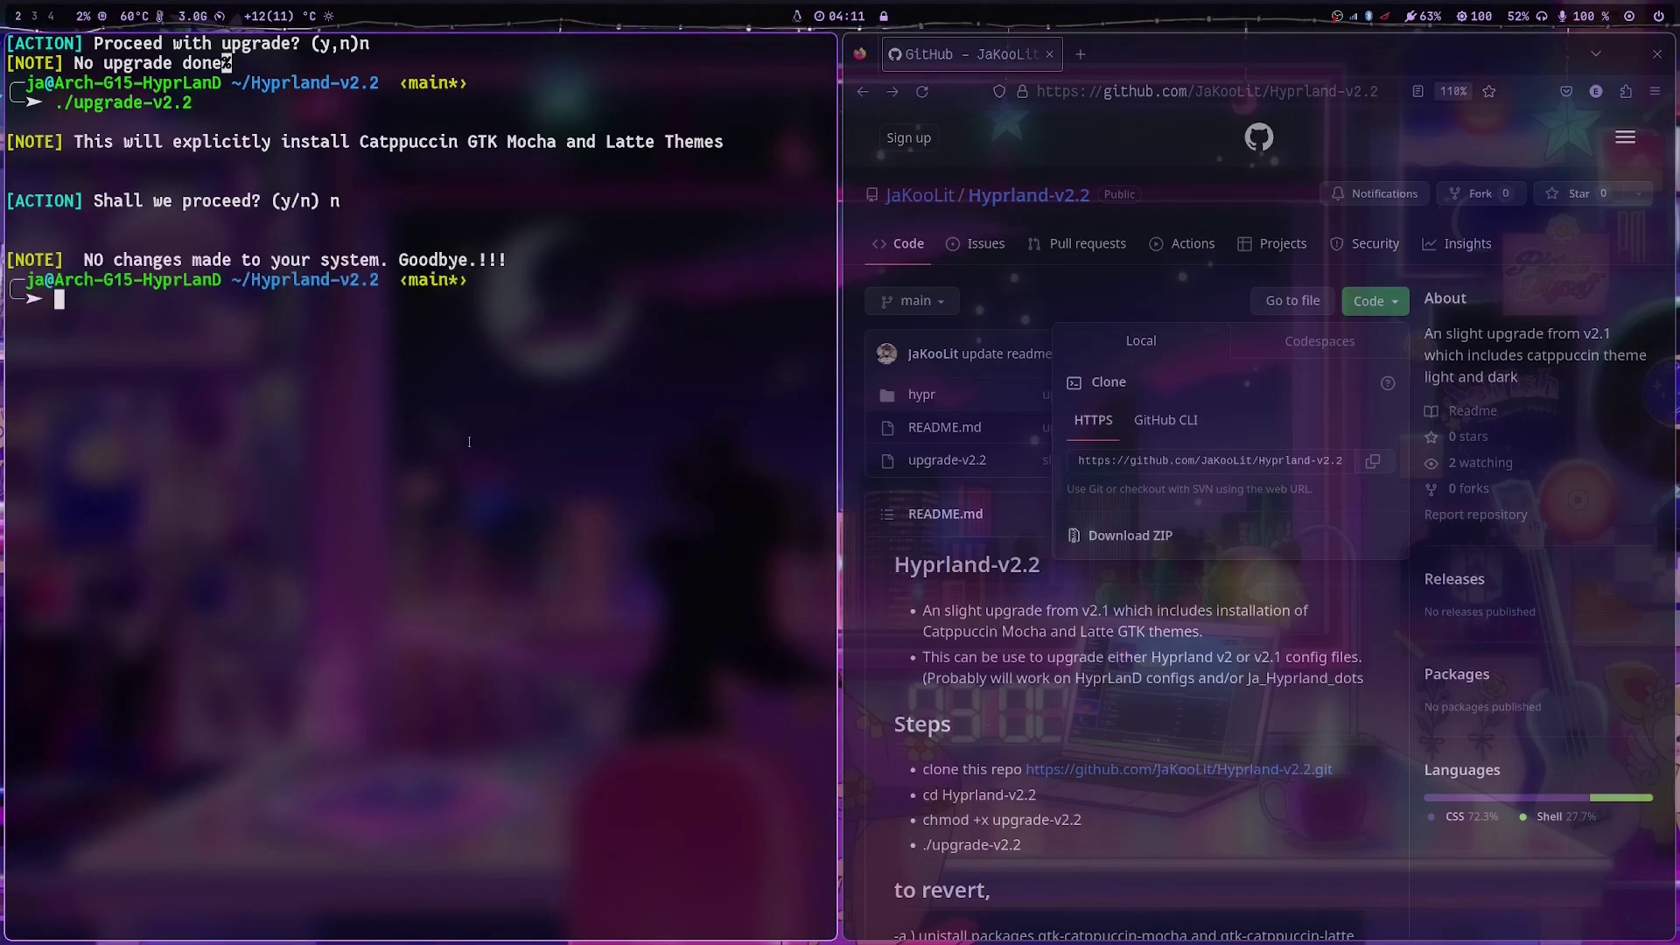
key(Up)
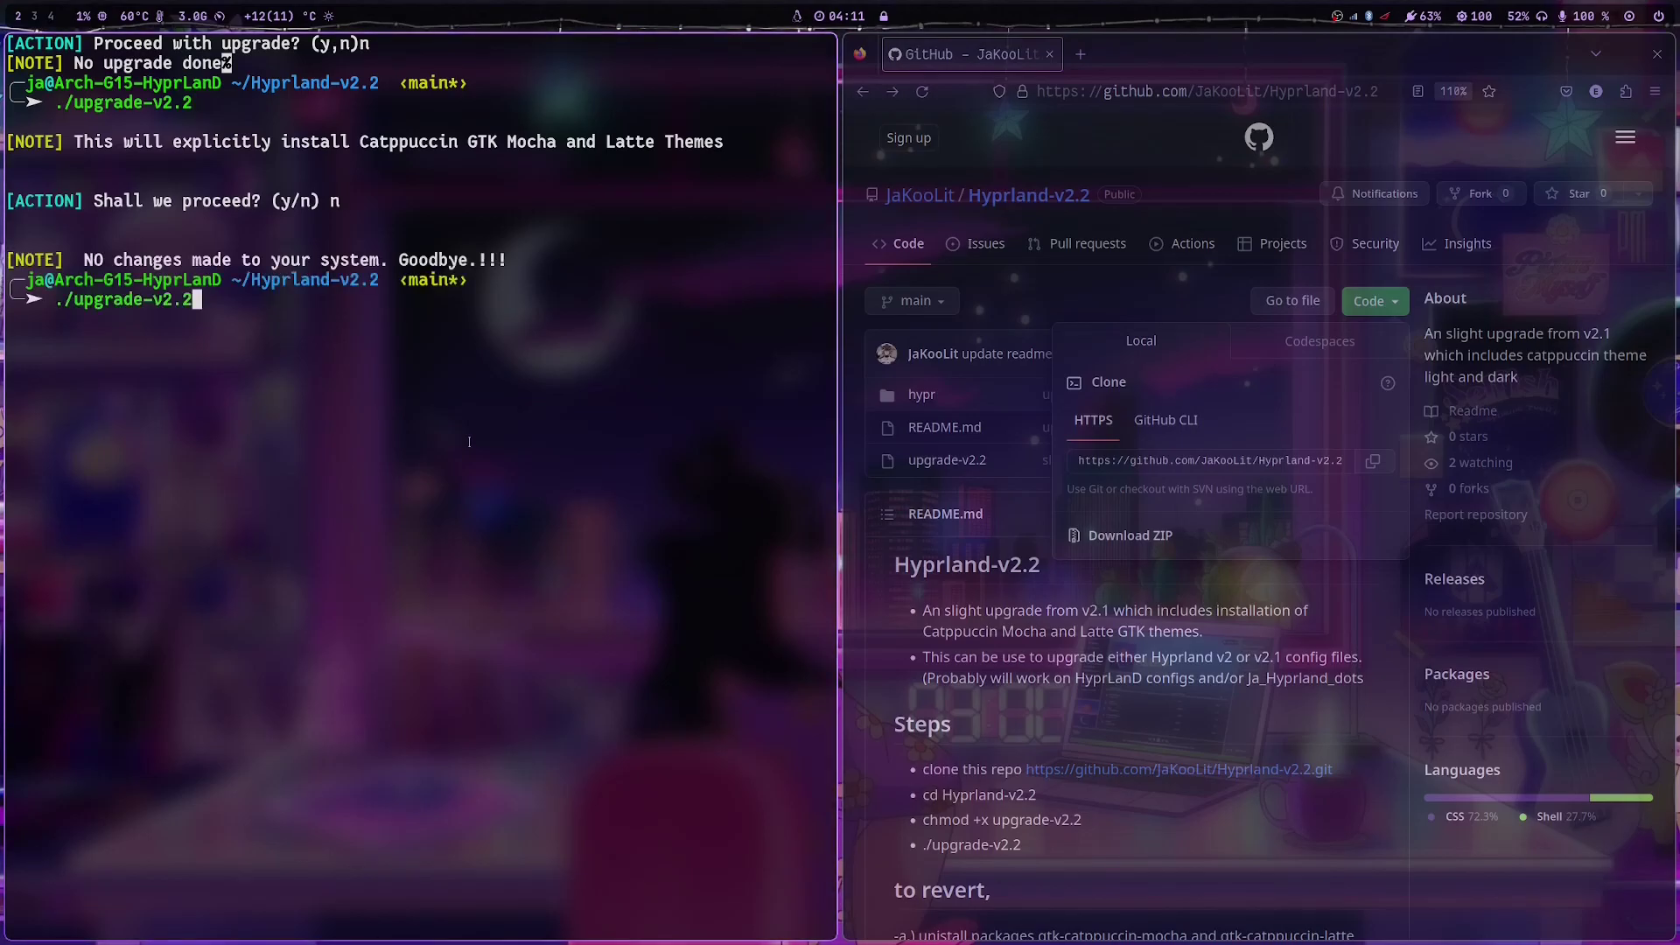
key(Return)
text(y,n)y)
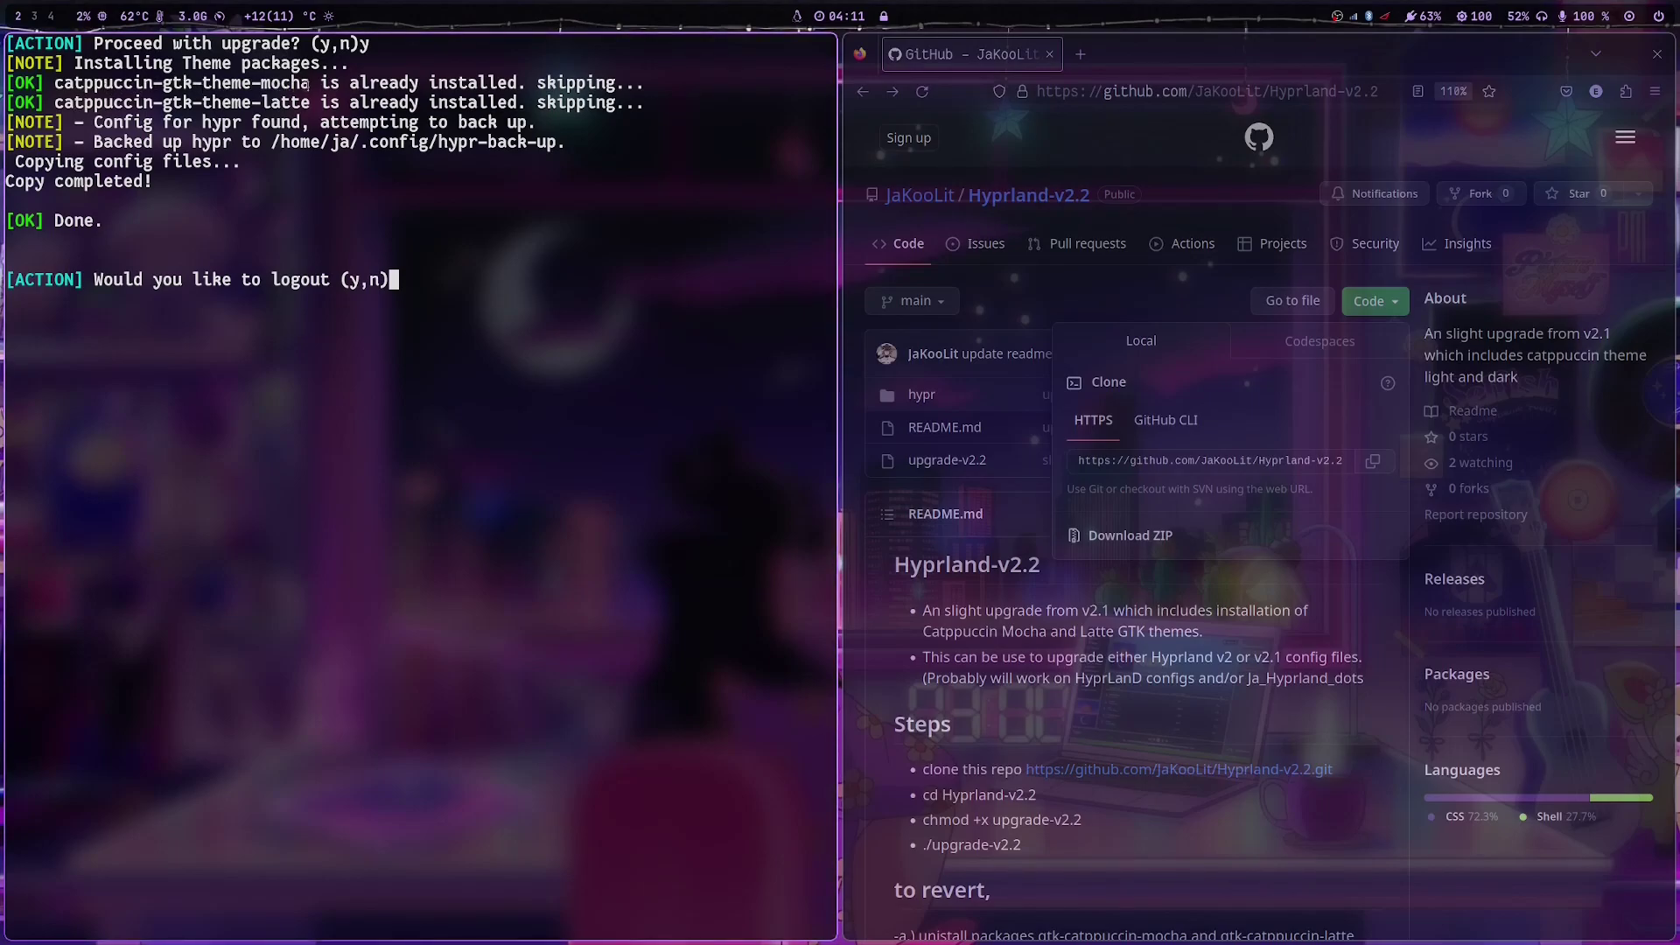
Highlight the gtk-theme-mocha and gtk-theme-latte package names in the output, then switch to Thunar.
drag(307, 83, 189, 87)
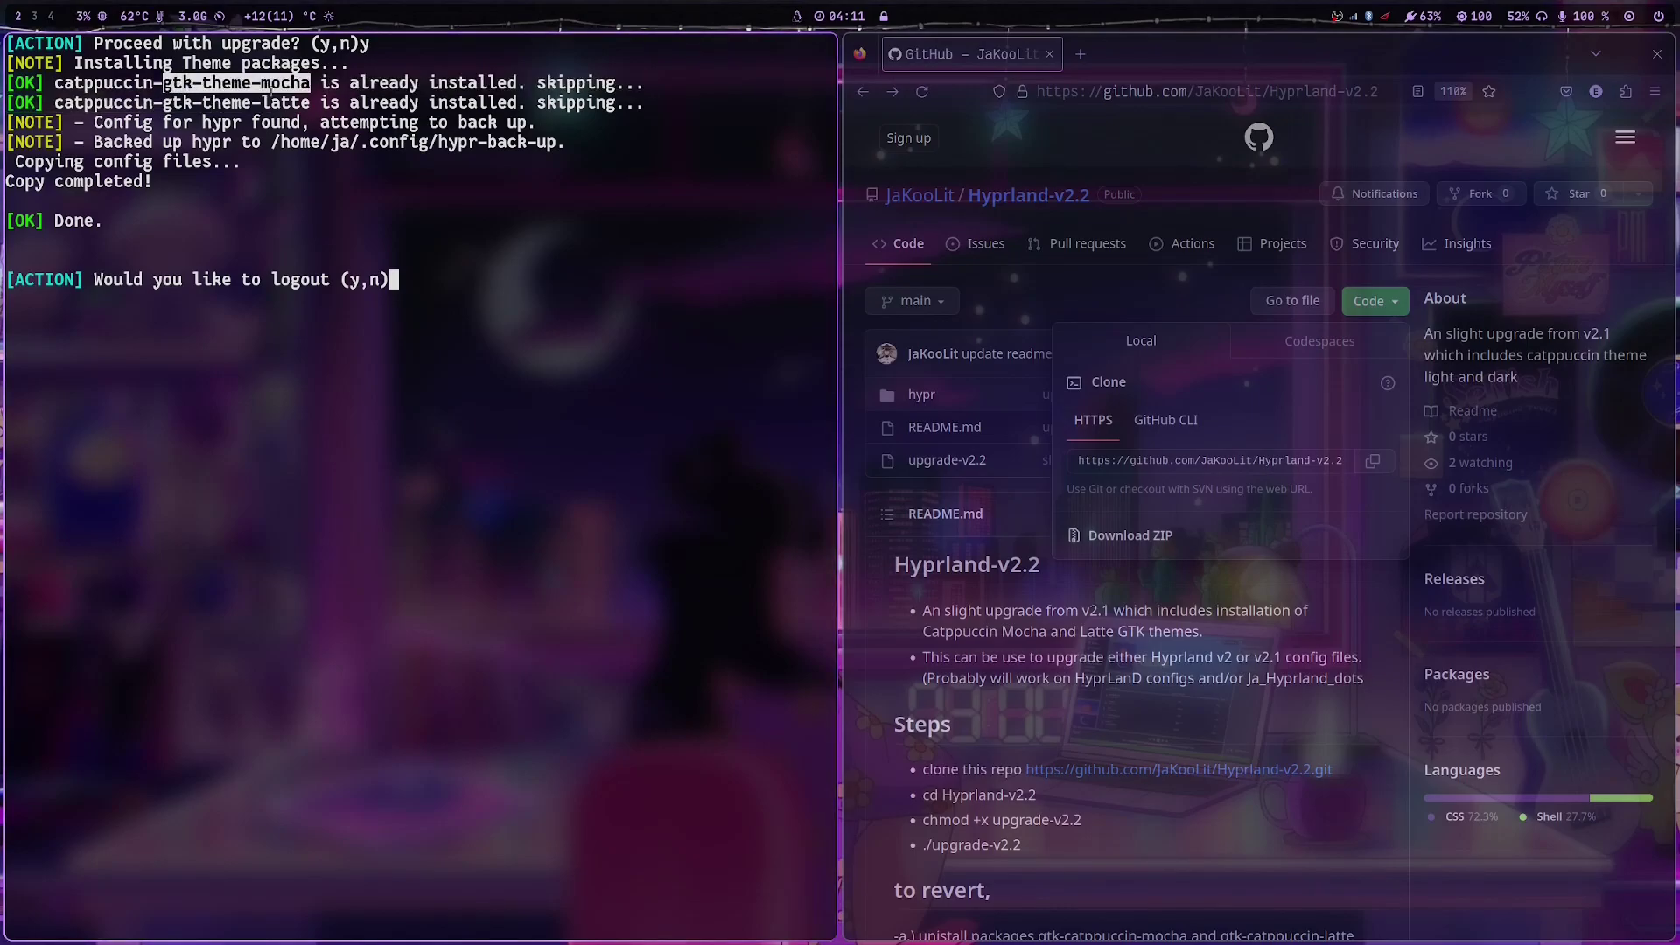
drag(311, 103, 160, 104)
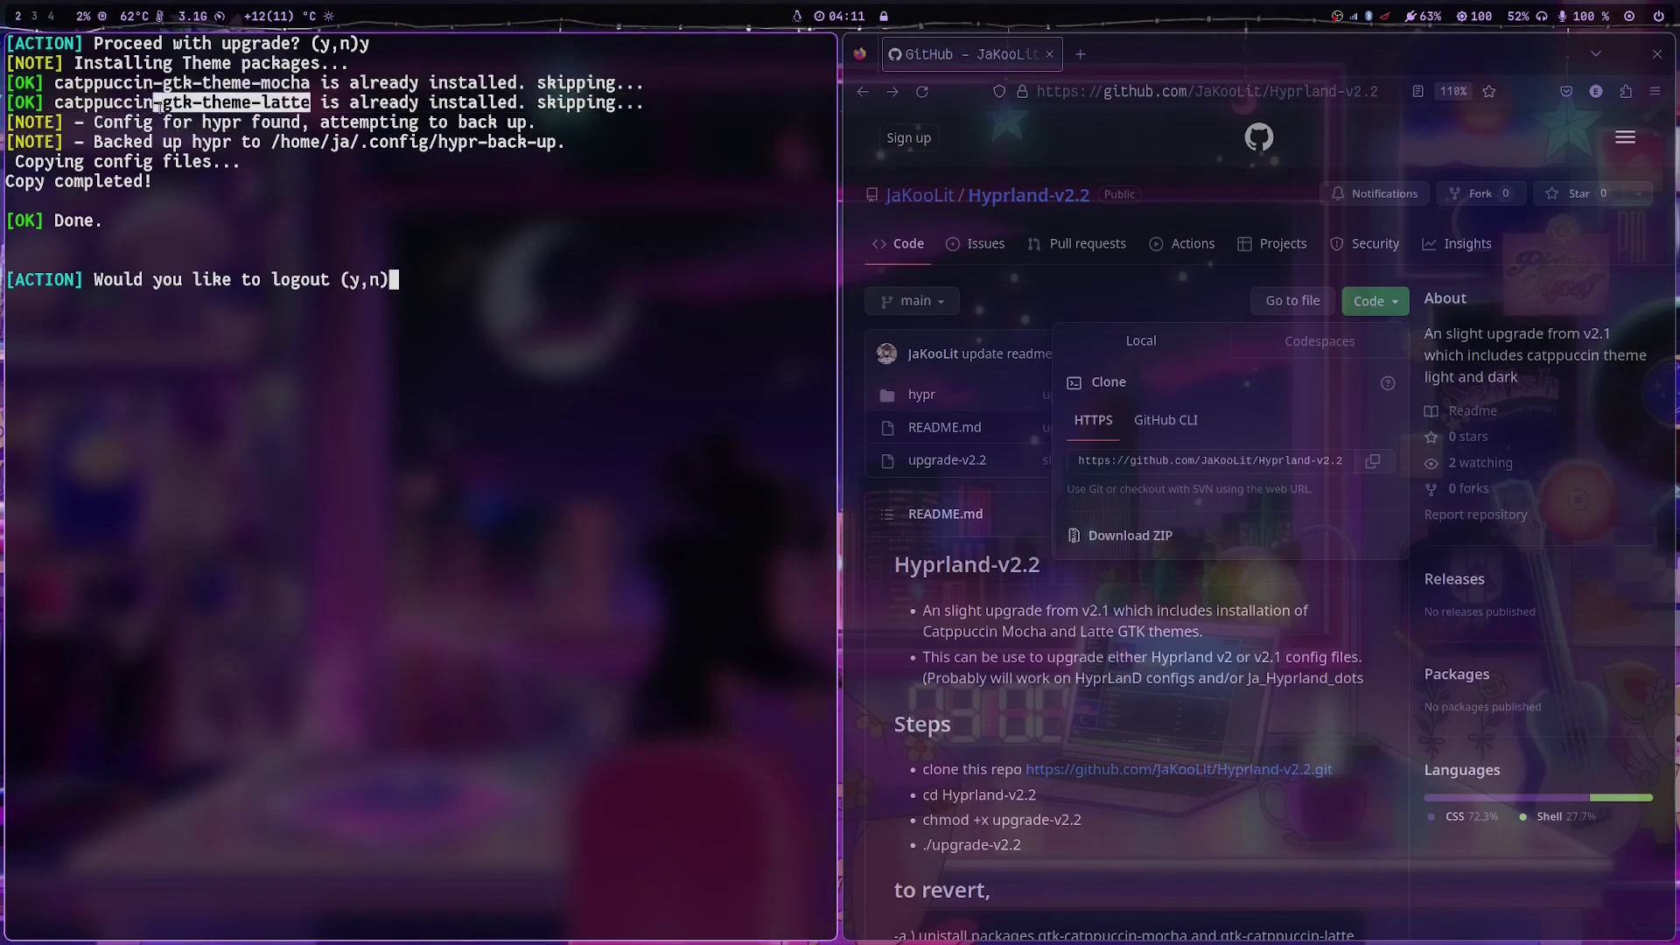
click(129, 135)
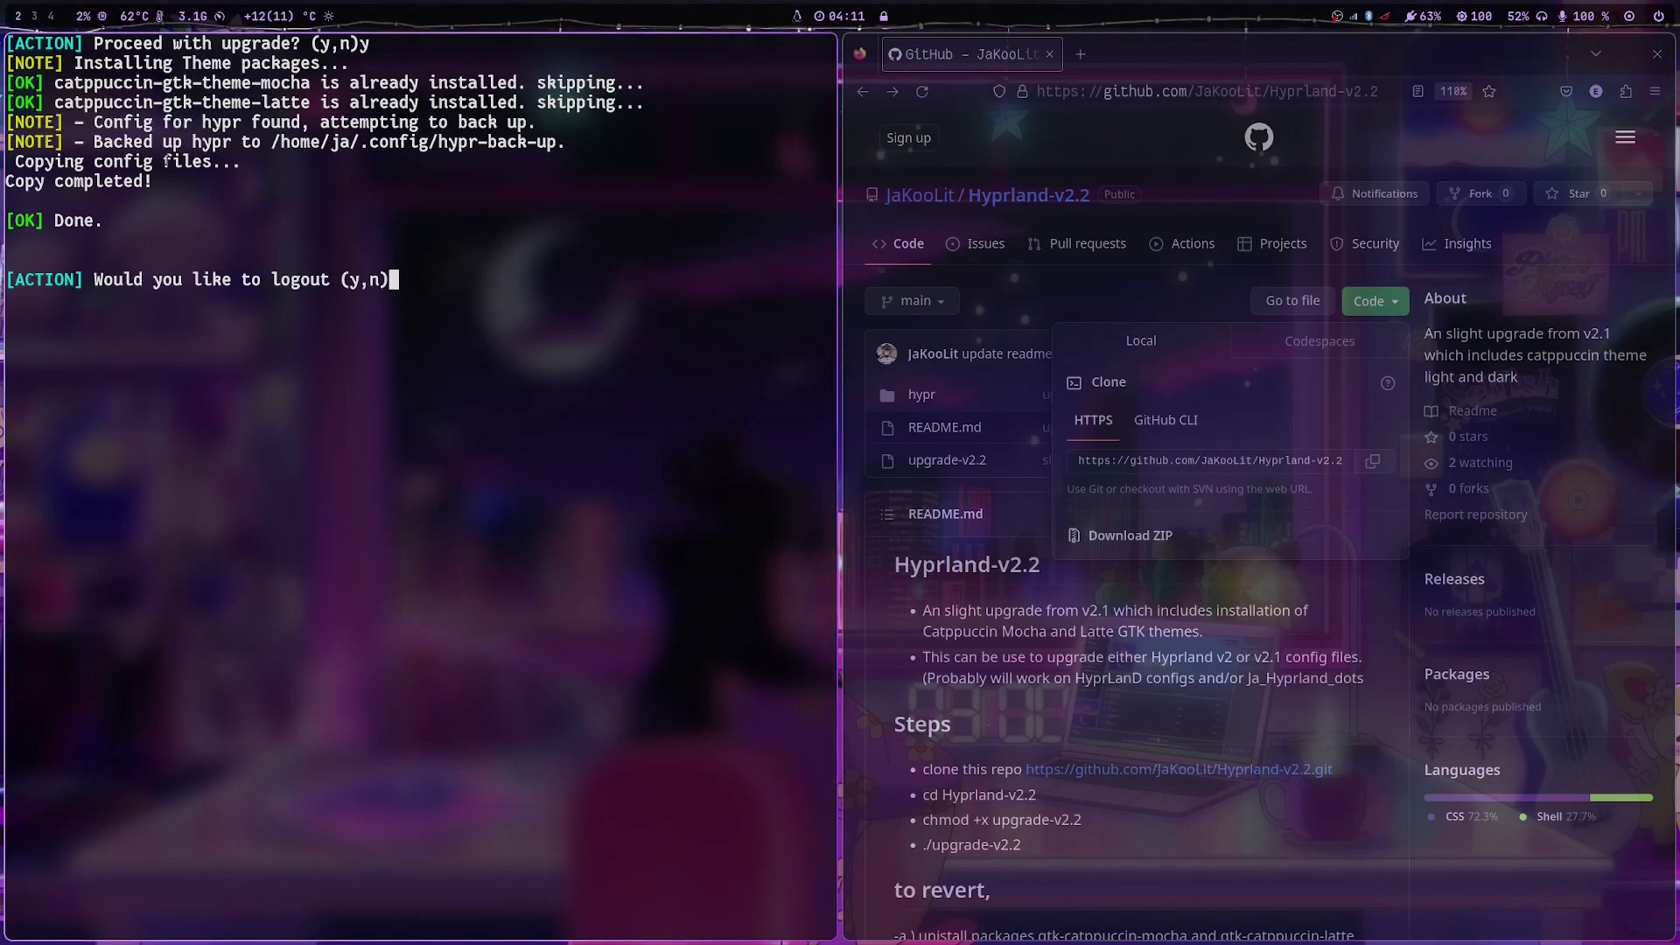
click(38, 23)
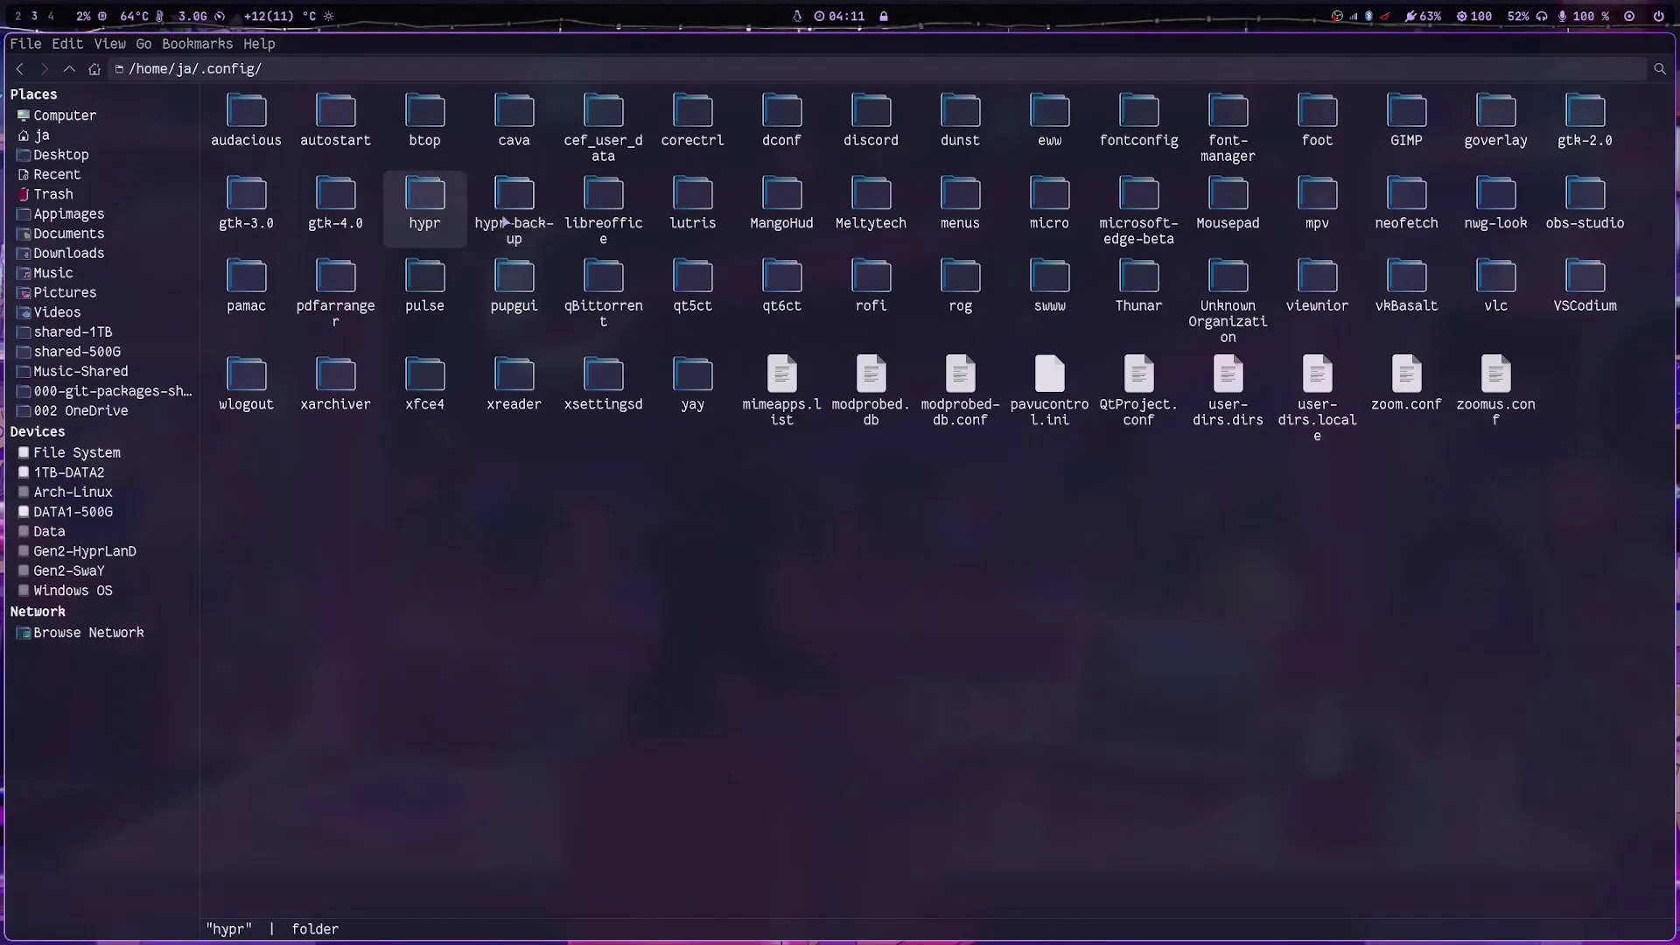
Start renaming hypr-back-up in .config, cancel to keep its name, and return to the terminal workspace.
right_click(506, 223)
key(F2)
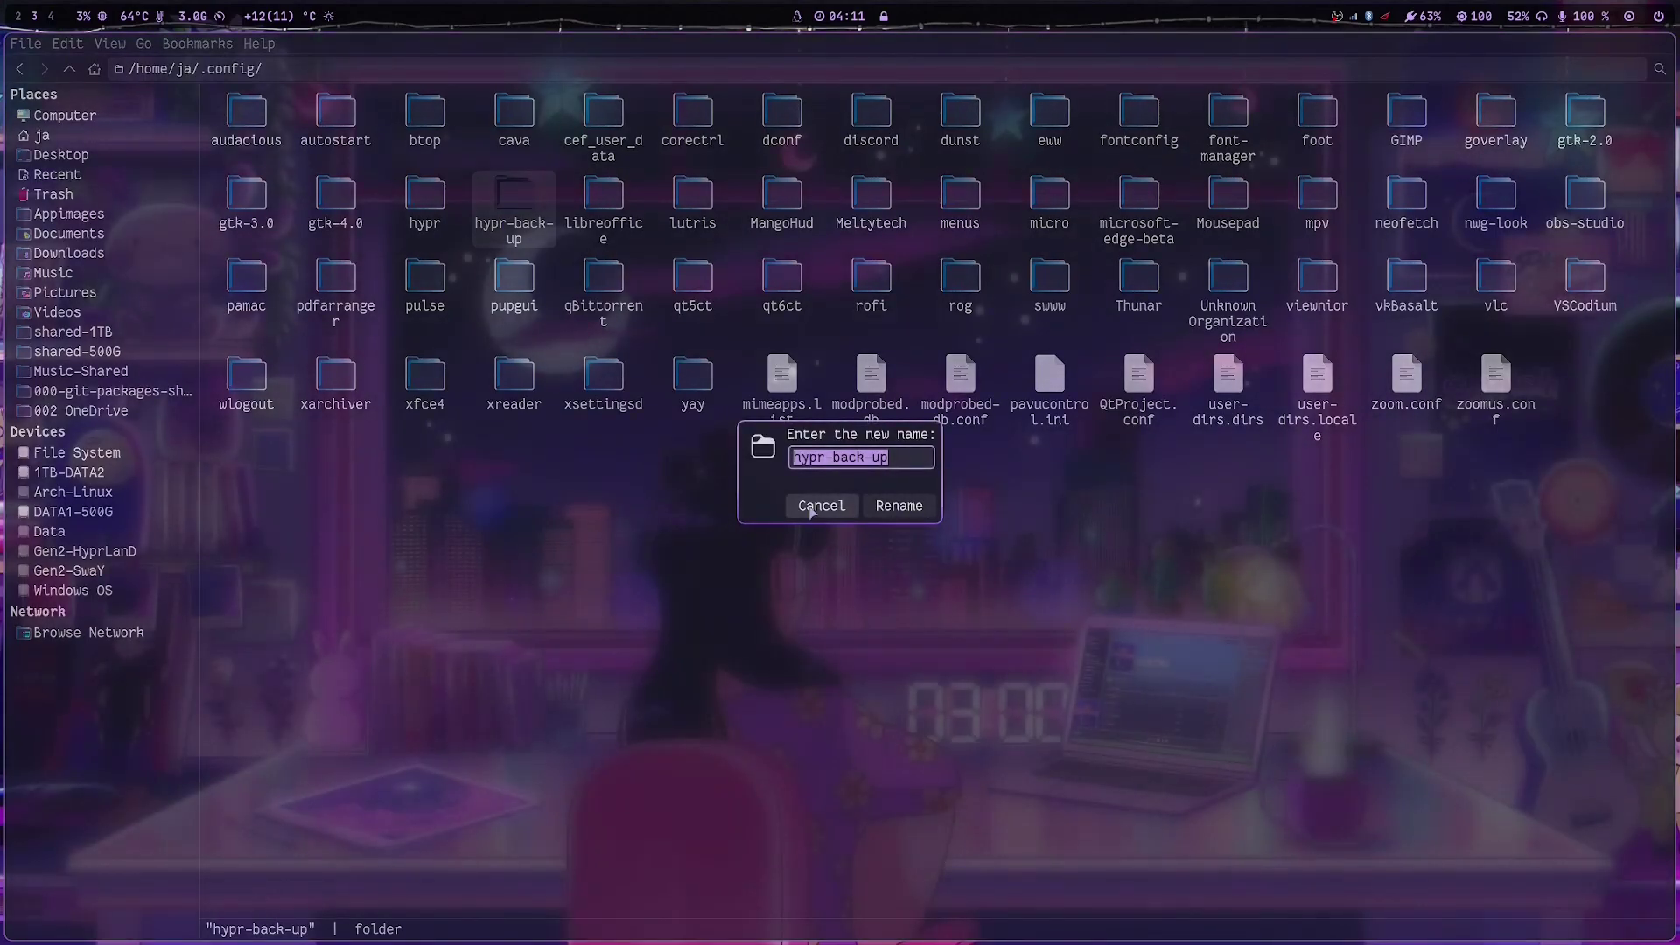
click(821, 506)
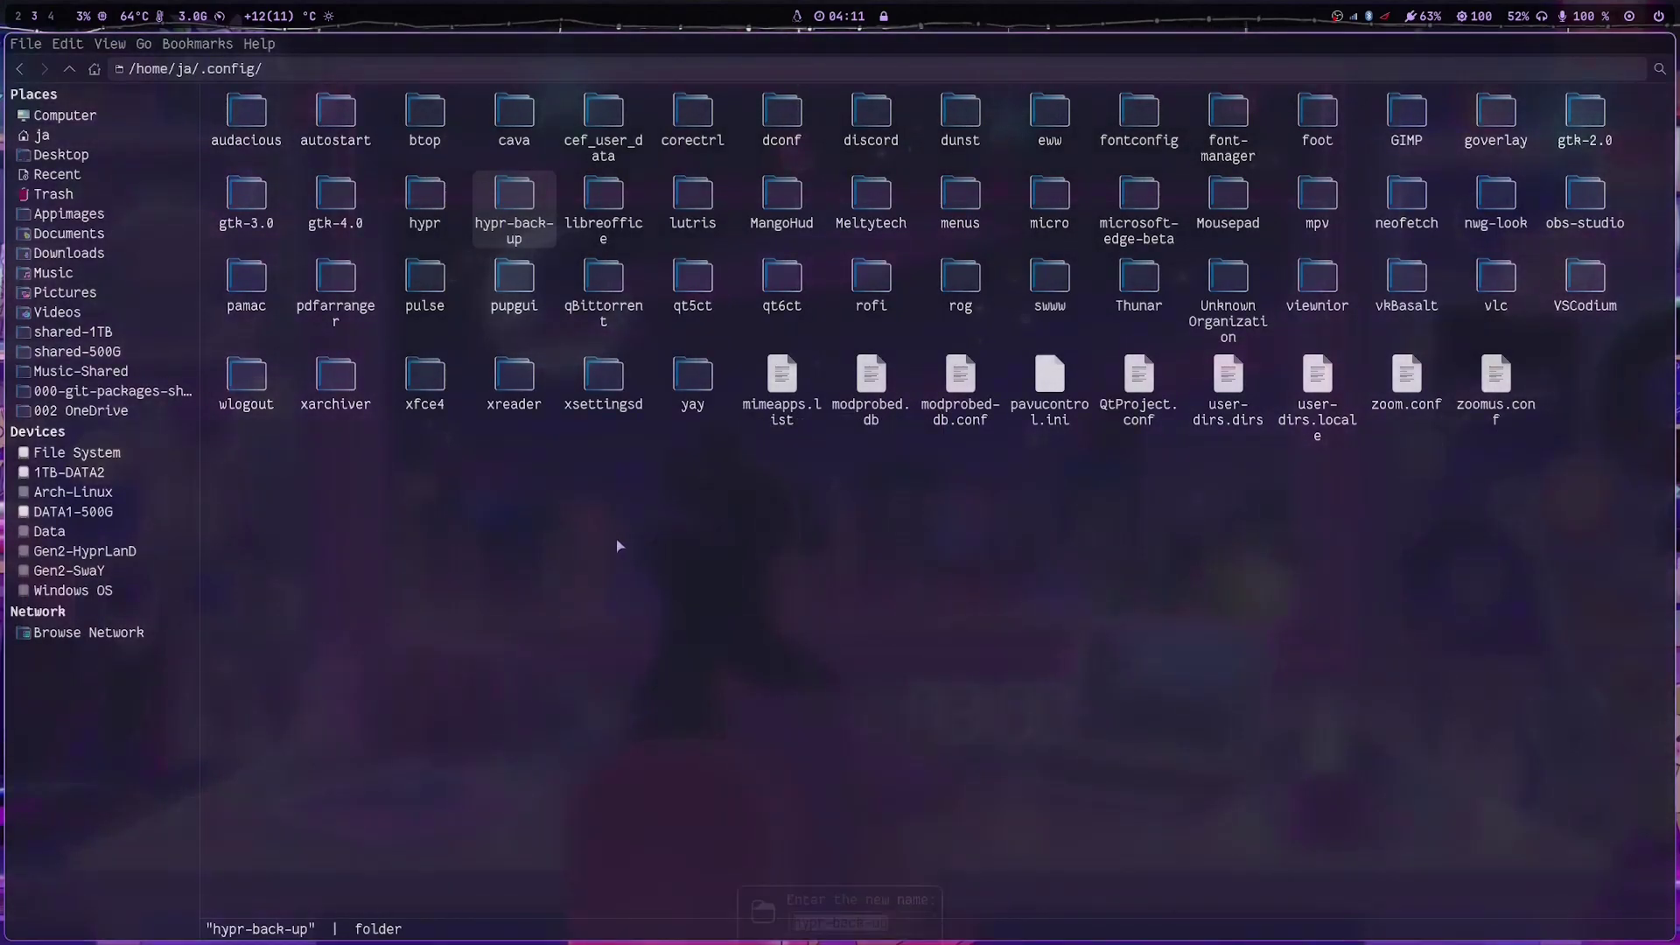
key(super+1)
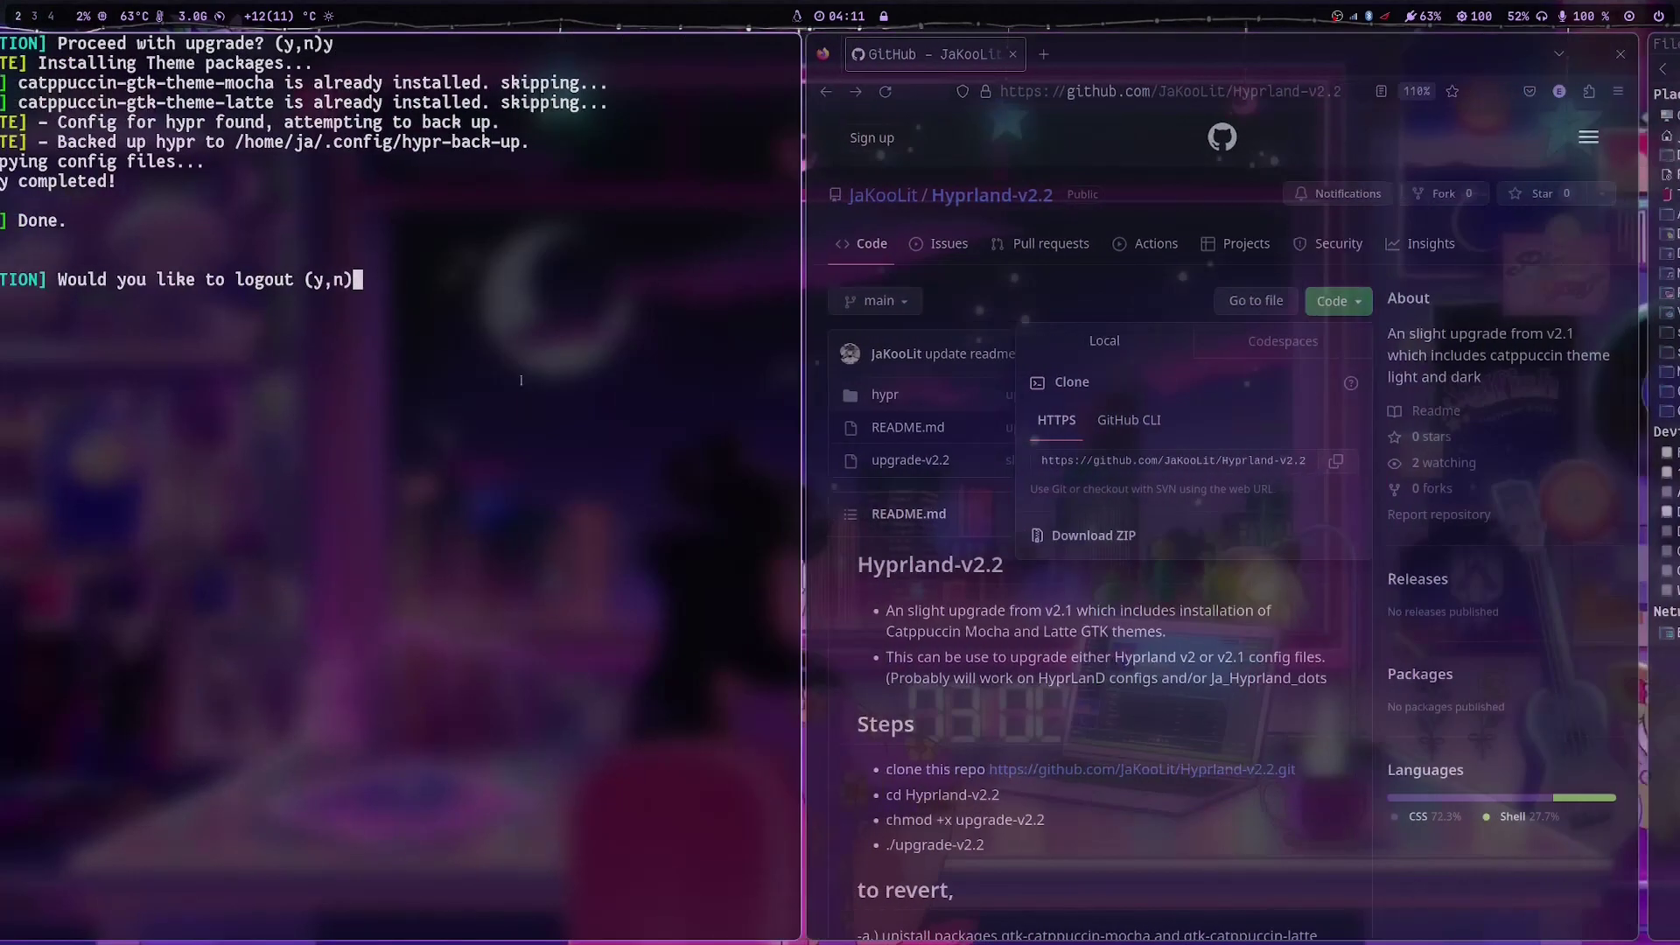